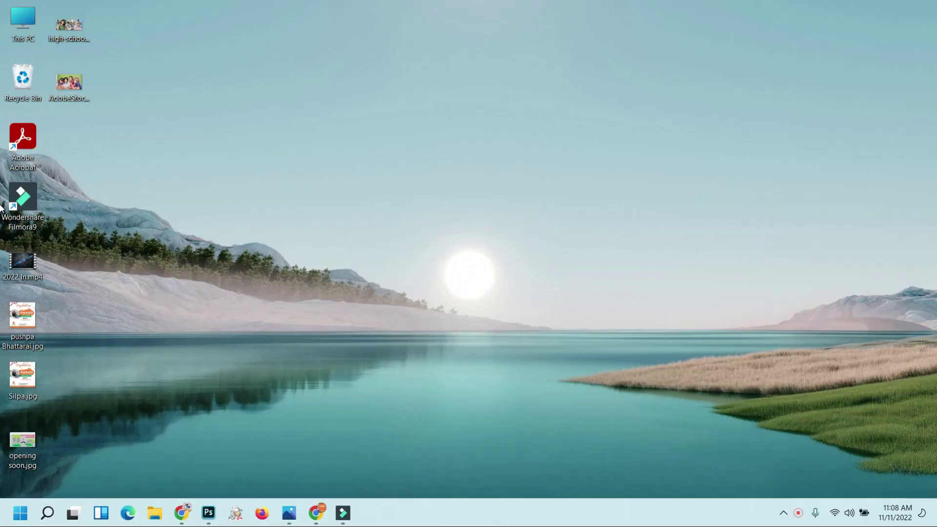
- Launch Microsoft Word by running WINWORD from the Run dialog
key("super+r")
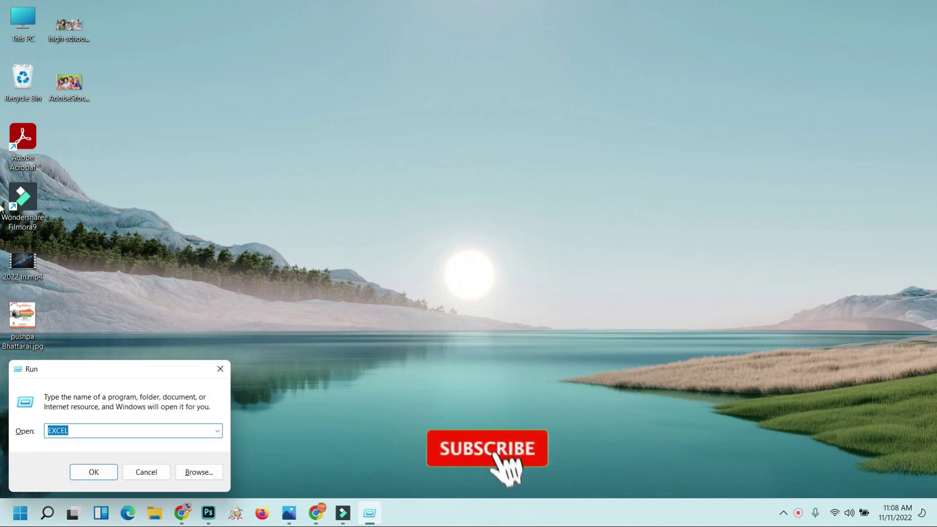
type("WINW")
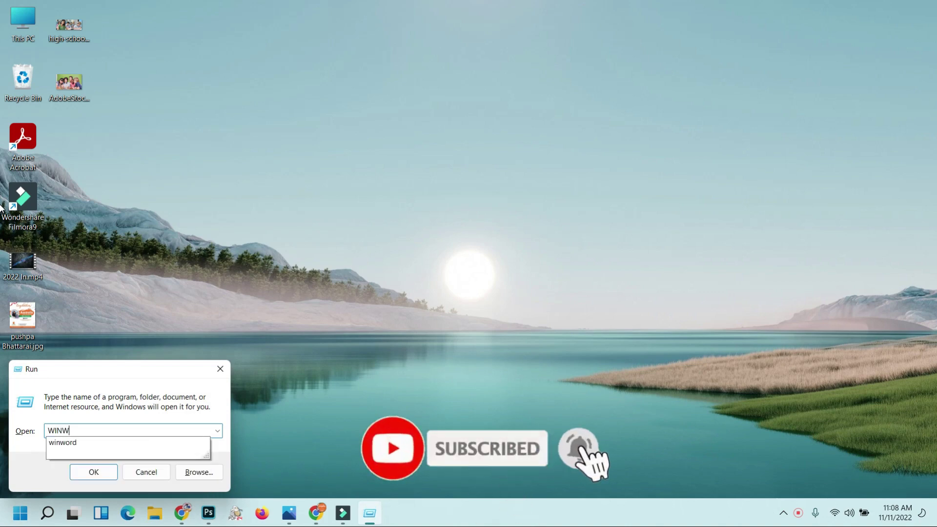
type("ORD")
key("Return")
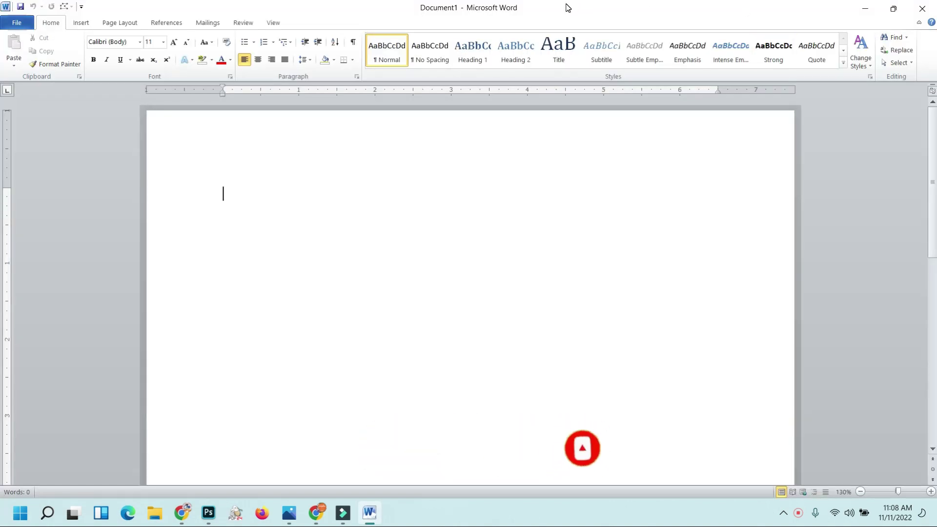
- Set the page to Narrow margins and A4 paper size
left_click(122, 23)
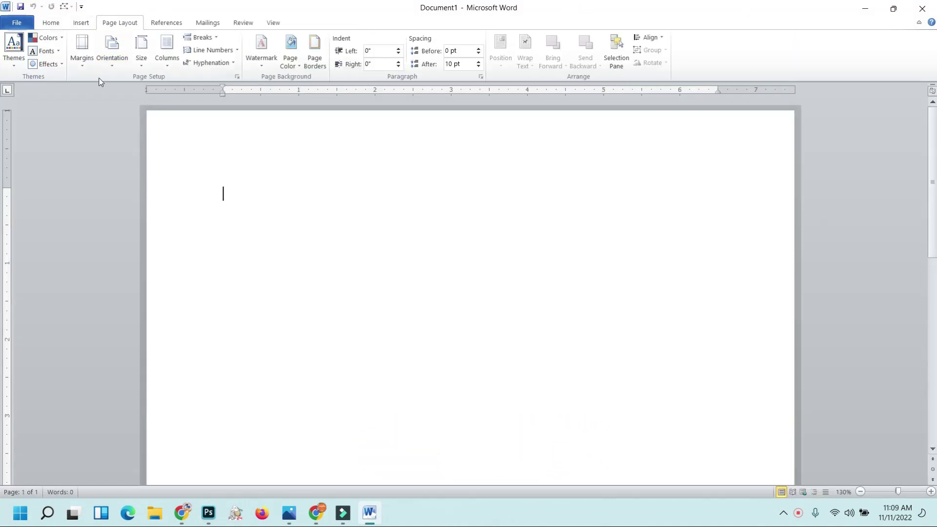
left_click(82, 54)
left_click(86, 168)
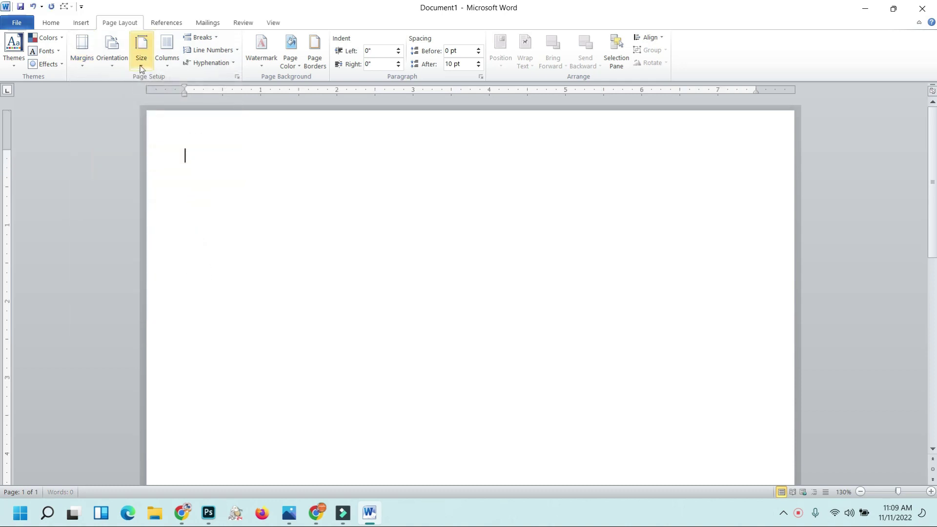
left_click(141, 58)
scroll(147, 83, "up", 2)
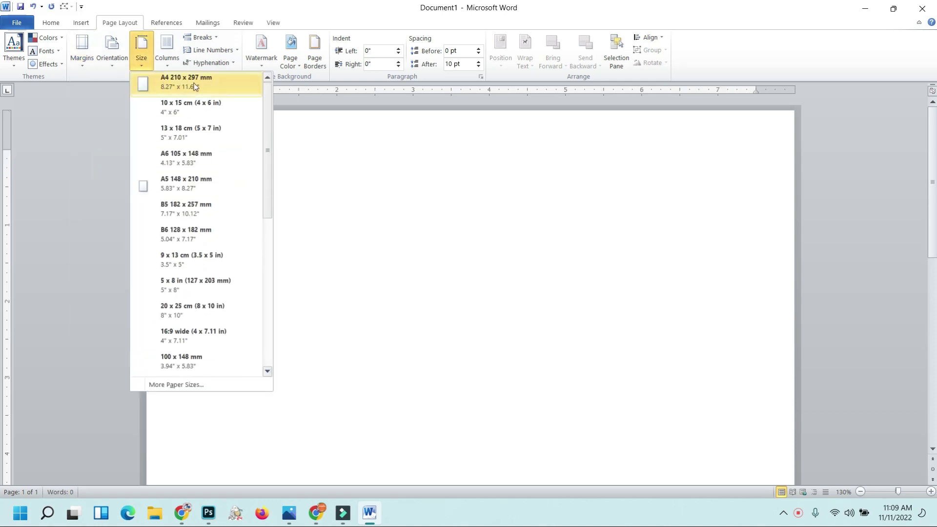
left_click(194, 84)
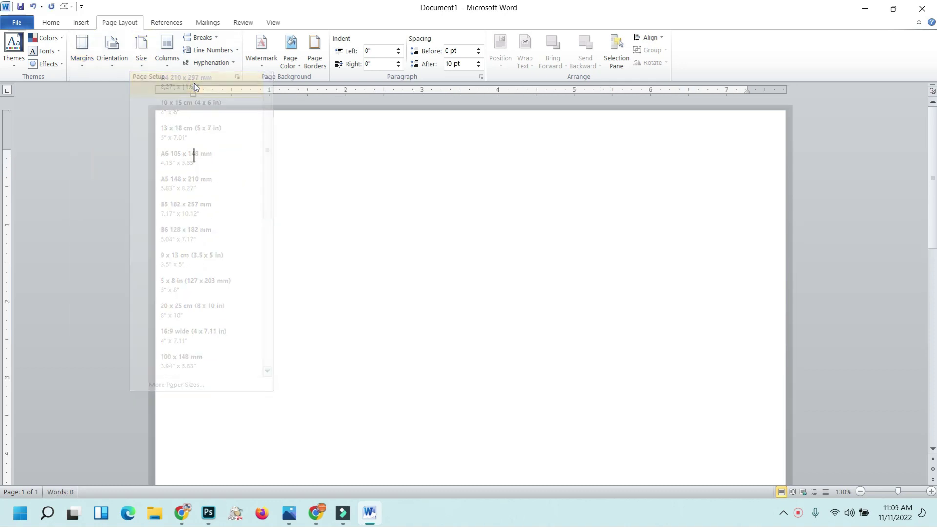
- Pick the Rectangle shape from the Insert Shapes gallery
left_click(81, 23)
left_click(169, 49)
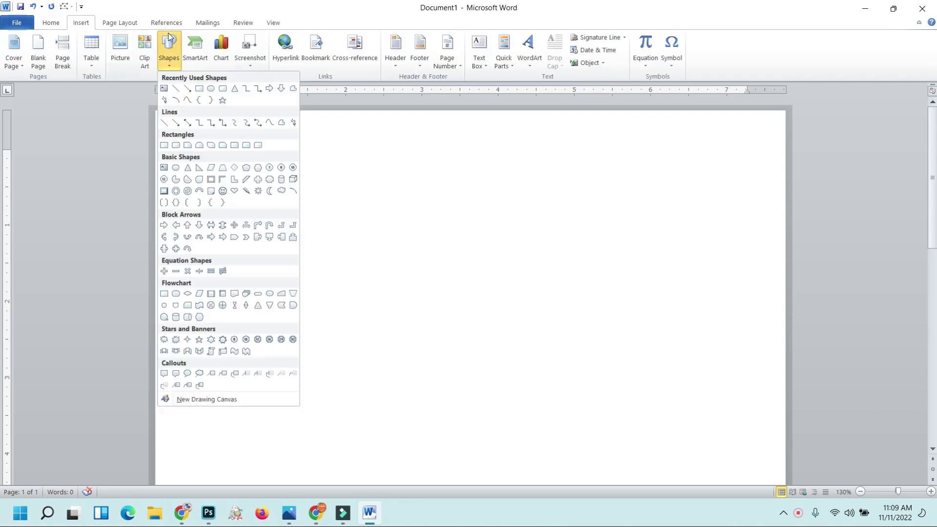
left_click(199, 88)
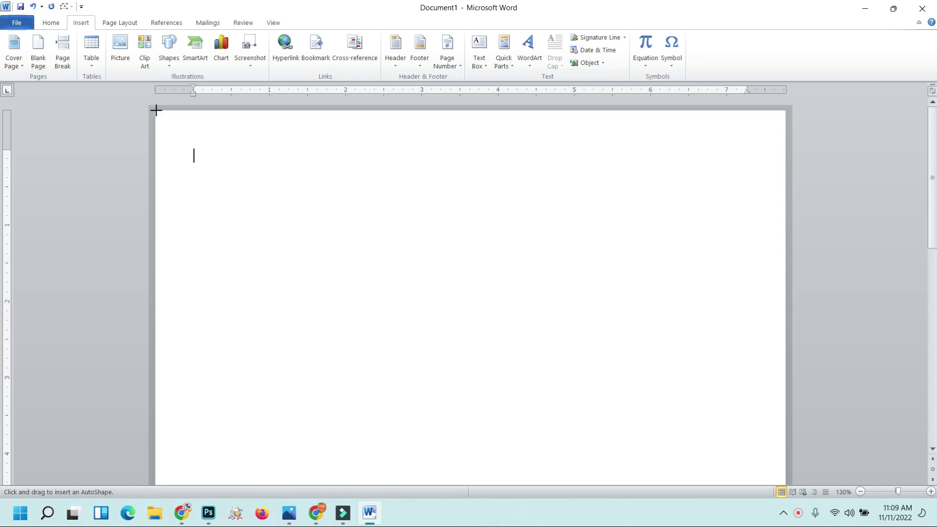
- Draw a full-width rectangle across the page top and fill it with Desktop\high-school-gen.jpg
left_click_drag(156, 111, 785, 324)
left_click(430, 38)
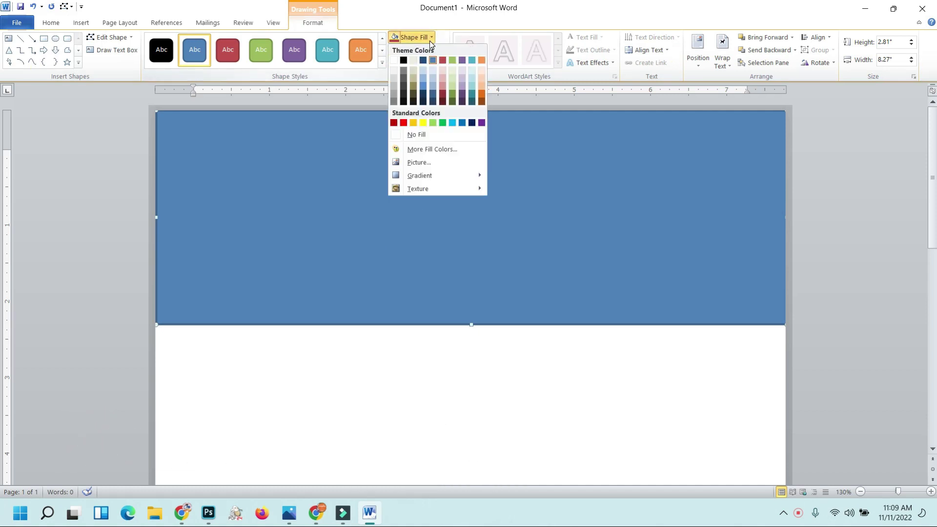
left_click(432, 163)
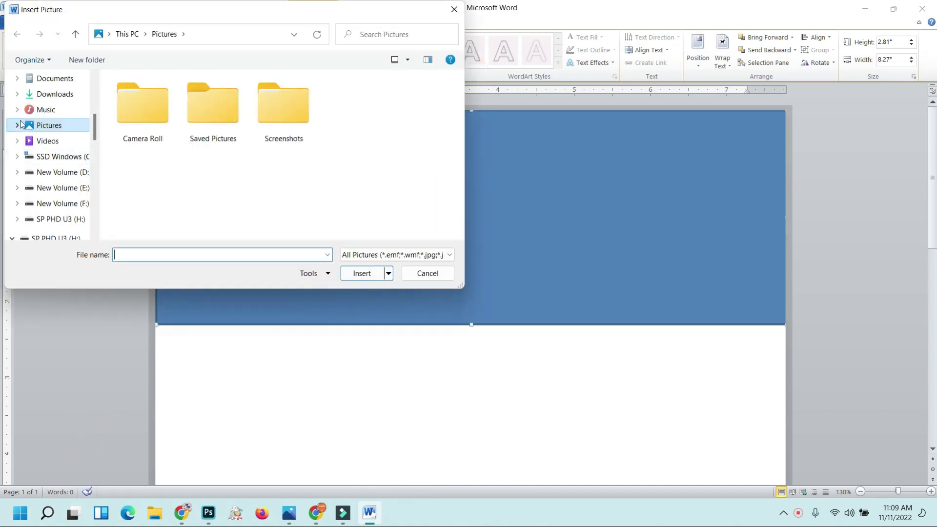
left_click(51, 80)
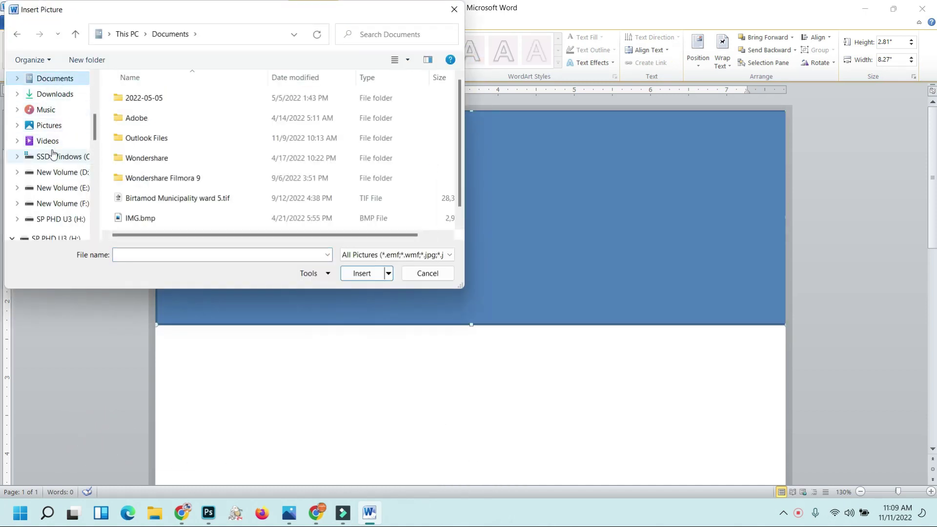
scroll(49, 142, "up", 2)
scroll(54, 127, "up", 1)
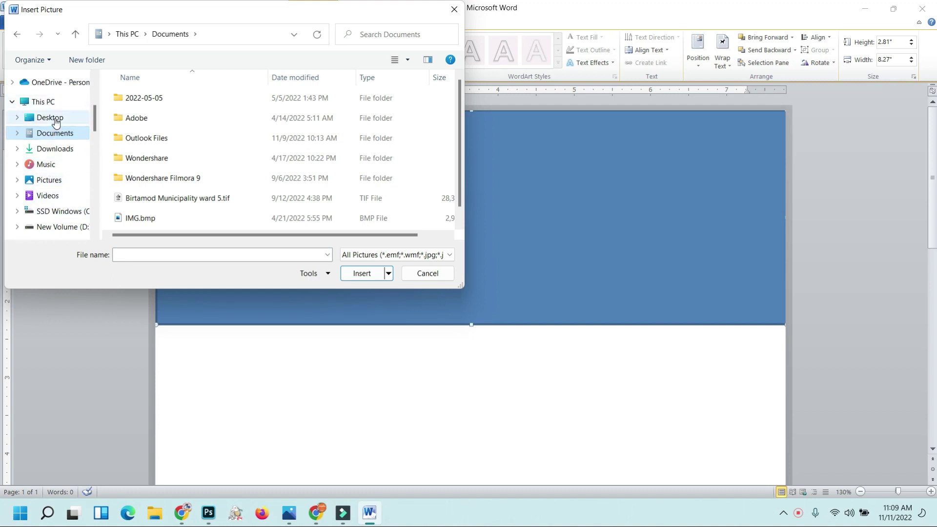
left_click(50, 117)
left_click(210, 125)
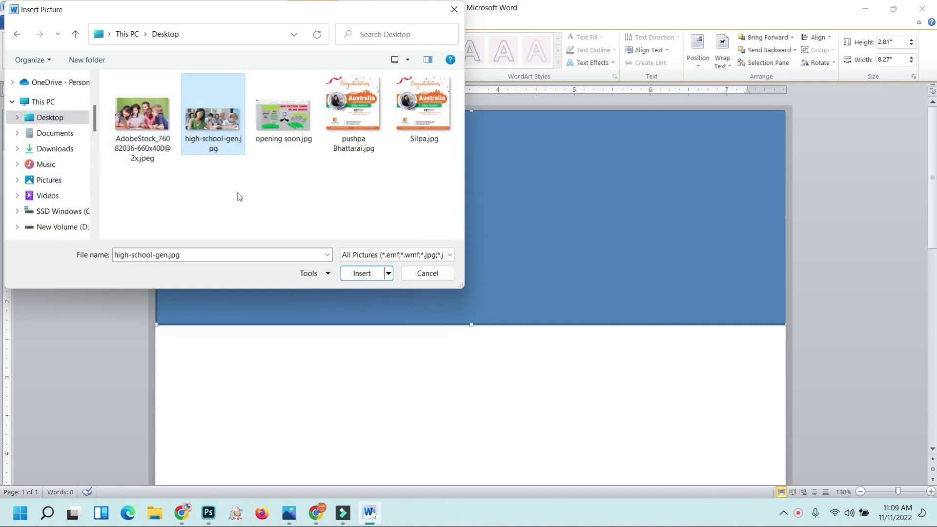
left_click(354, 274)
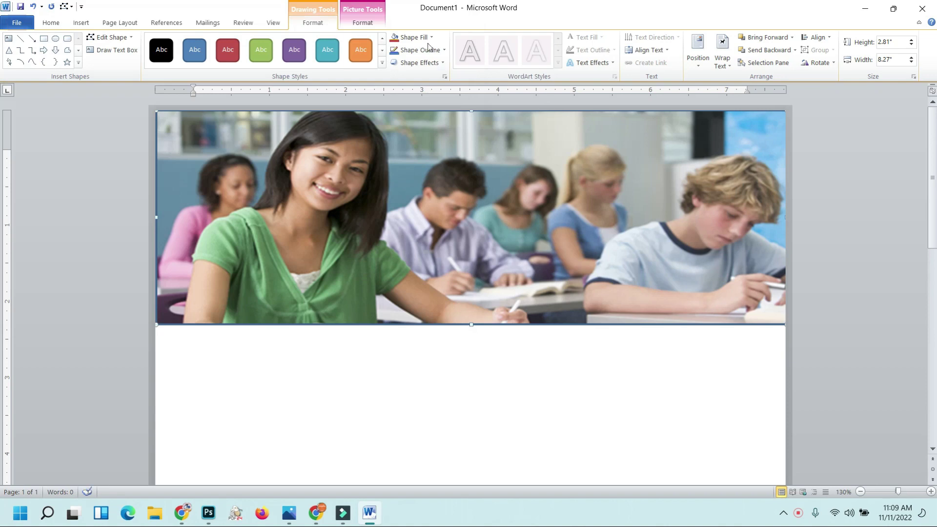
- Crop the classroom photo with Fill so it covers the whole rectangle
left_click(364, 23)
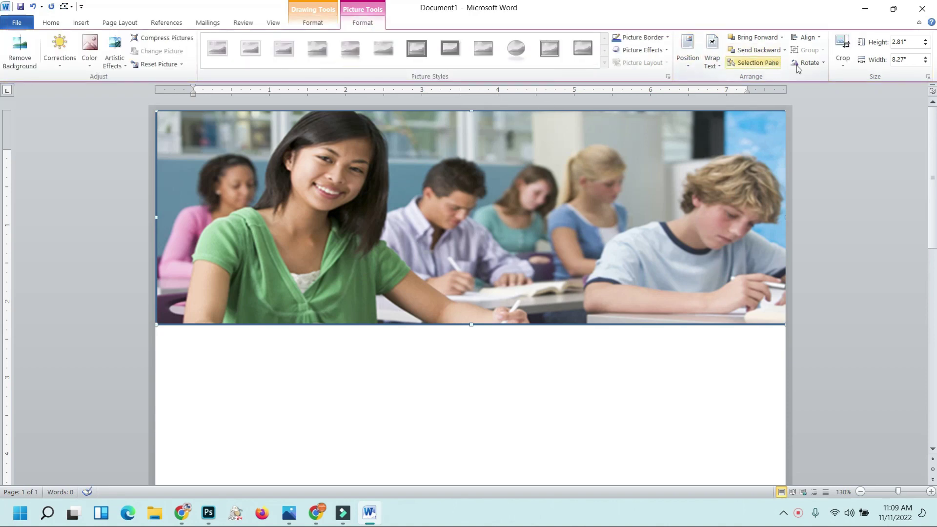
left_click(837, 63)
left_click(847, 122)
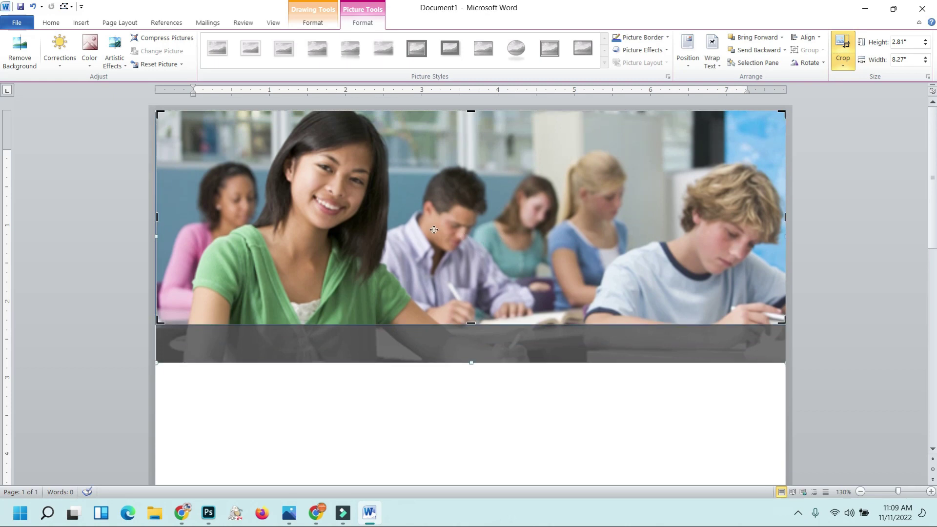
left_click(855, 268)
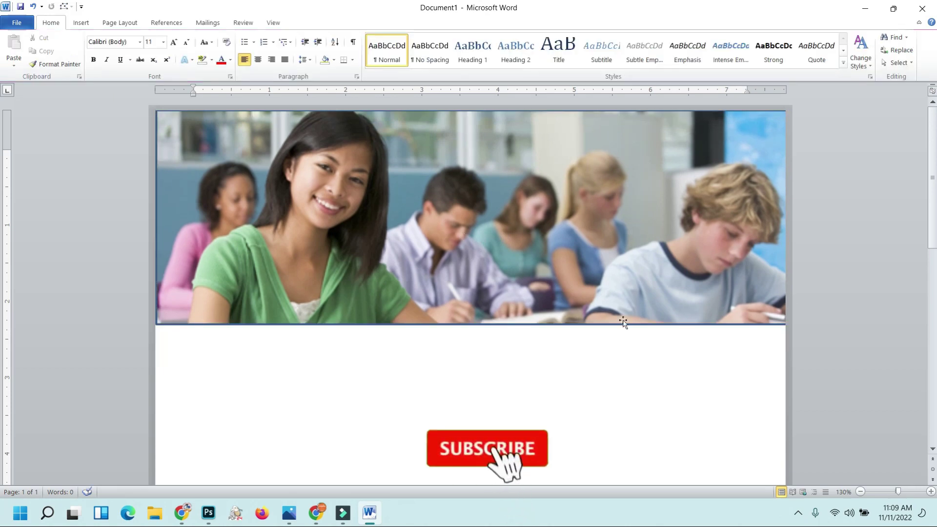
- Remove the banner's outline and widen it to 8.32 by 2.81 inches
left_click(263, 137)
left_click(313, 22)
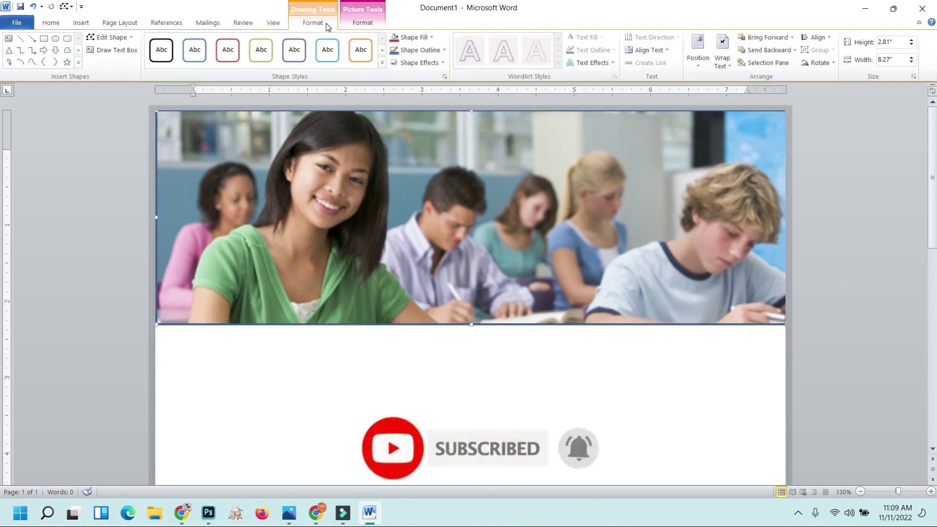
left_click(436, 50)
left_click(423, 146)
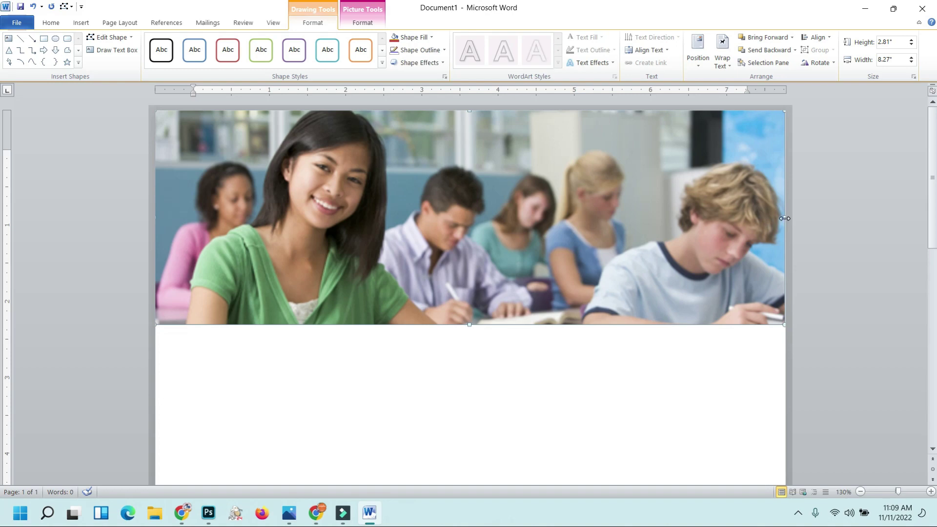
left_click_drag(786, 218, 789, 219)
left_click(833, 246)
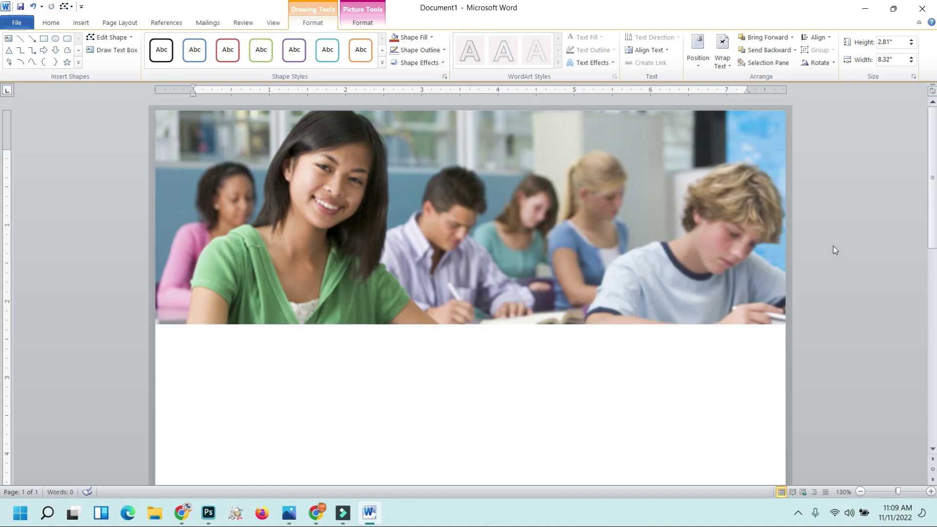
- Draw a 2.99 by 0.52 inch rectangle over the photo's top-left corner and add text
left_click(81, 23)
left_click(167, 45)
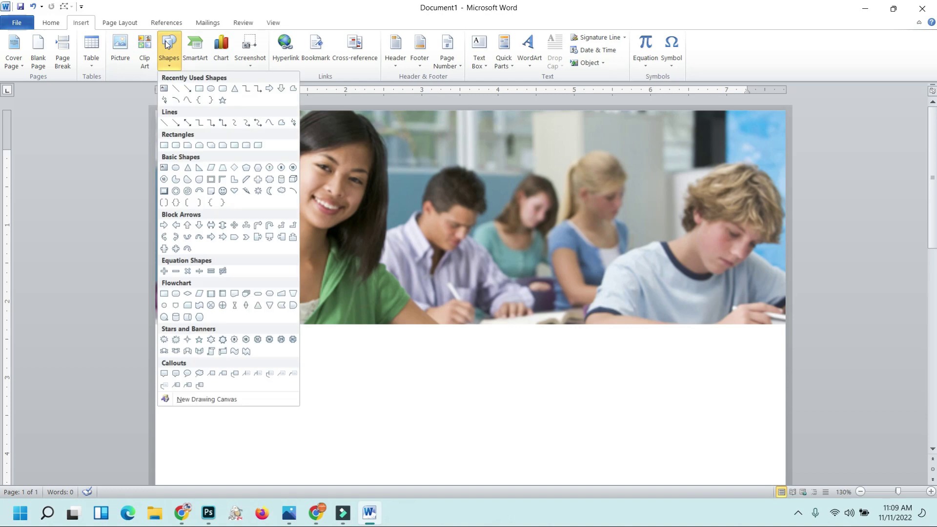
left_click(199, 89)
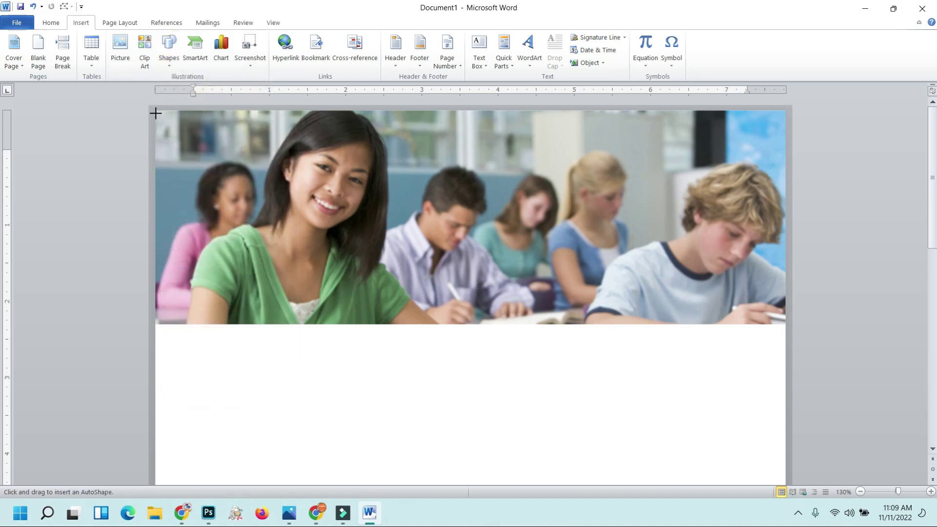
left_click_drag(157, 112, 382, 150)
right_click(332, 139)
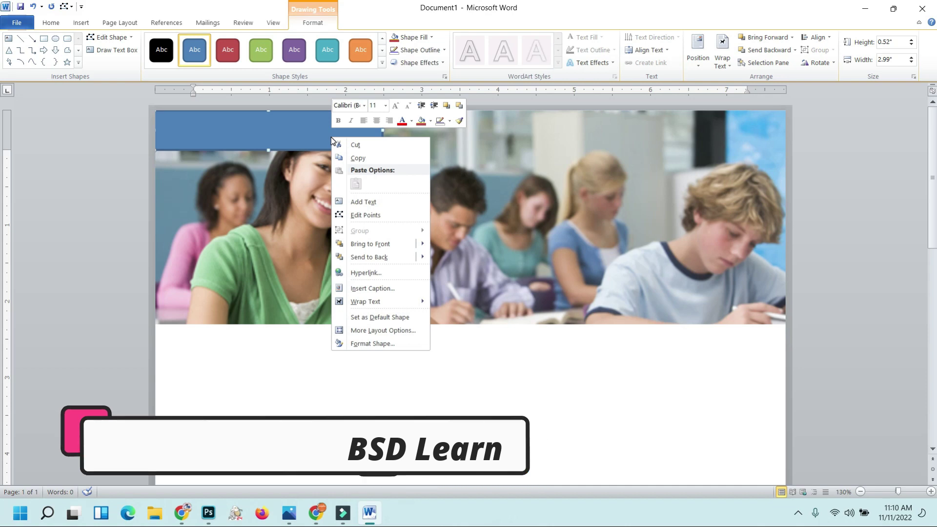
left_click(363, 202)
type("SCHOOL BUSINESS")
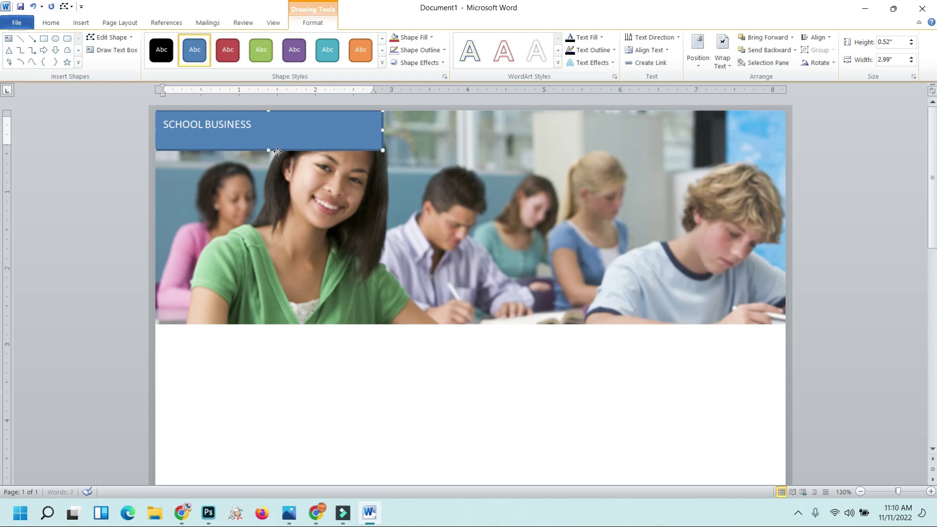
- Format the heading as Capitalized Each Word, centred, Times New Roman 22 pt
left_click(277, 151)
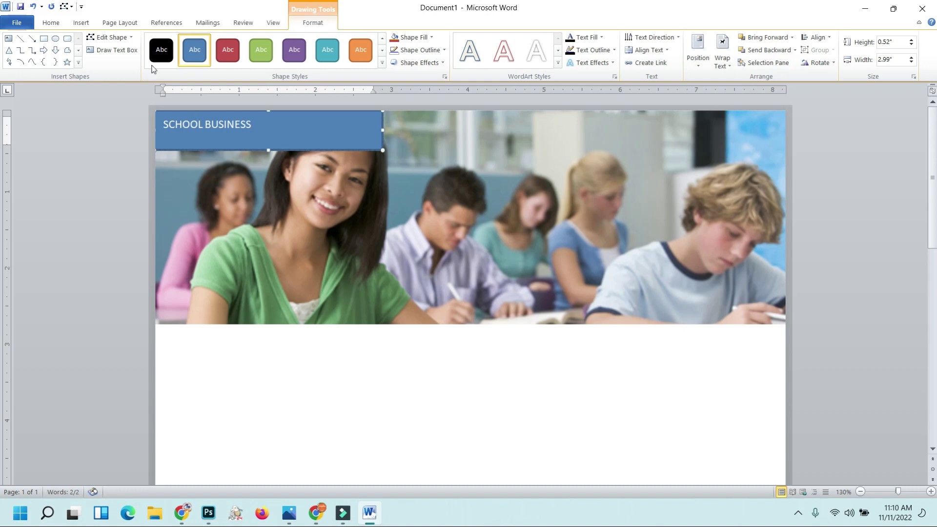
left_click(59, 22)
left_click(205, 42)
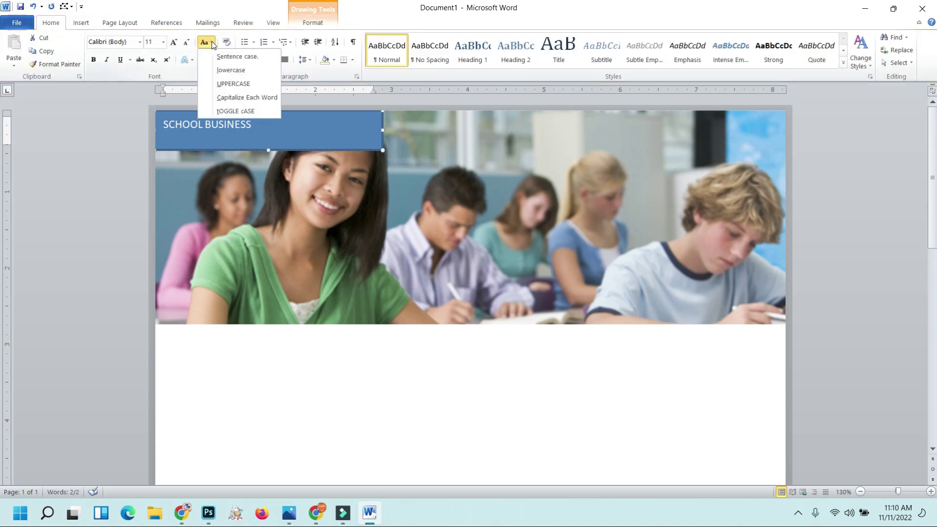
left_click(225, 96)
left_click(258, 59)
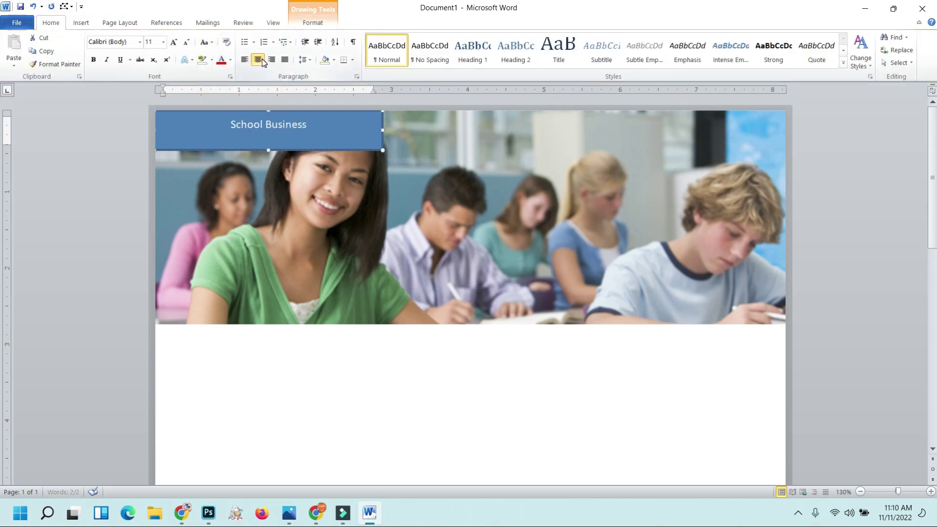
left_click(125, 43)
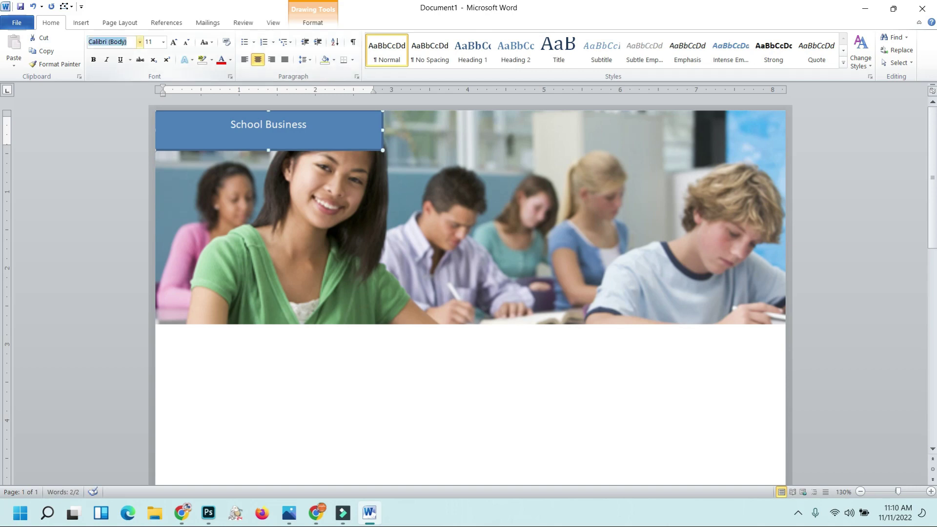
type("Times")
key("Return")
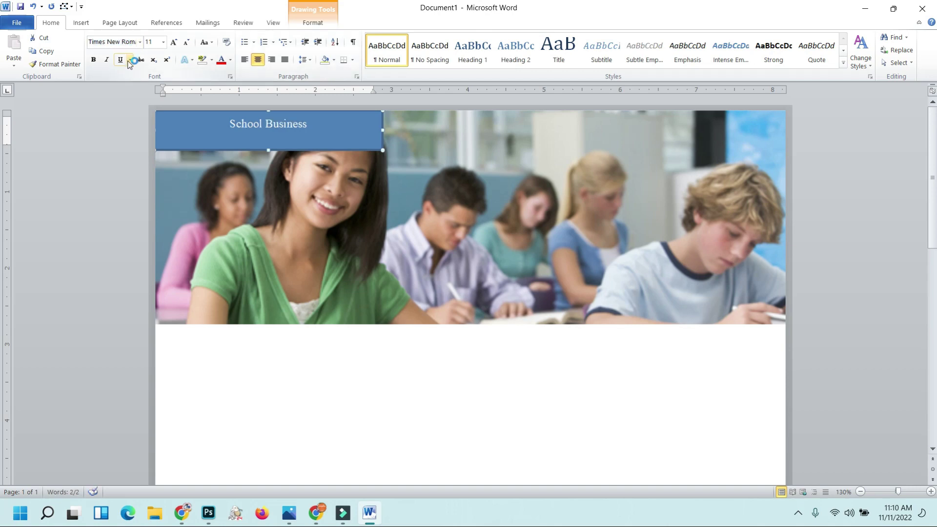
left_click(174, 43)
left_click(174, 43)
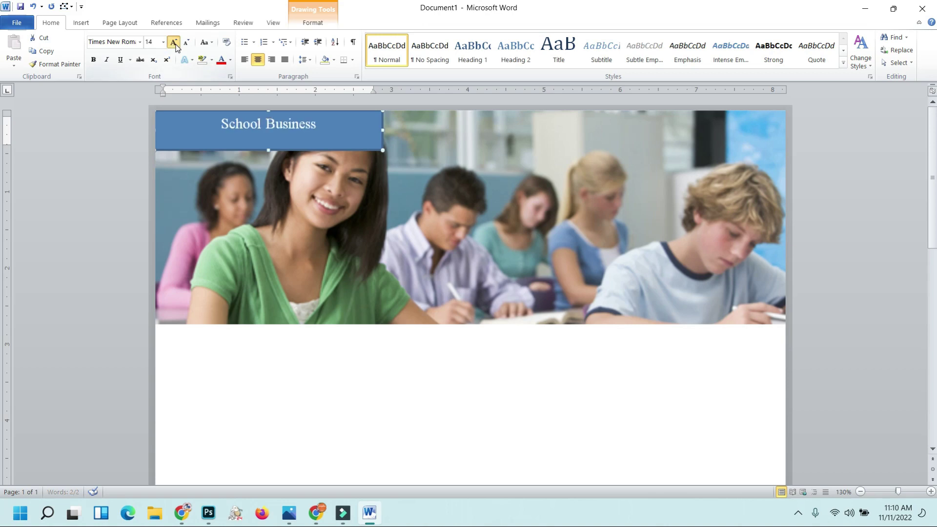
left_click(174, 43)
left_click(173, 43)
left_click(173, 43)
left_click(173, 43)
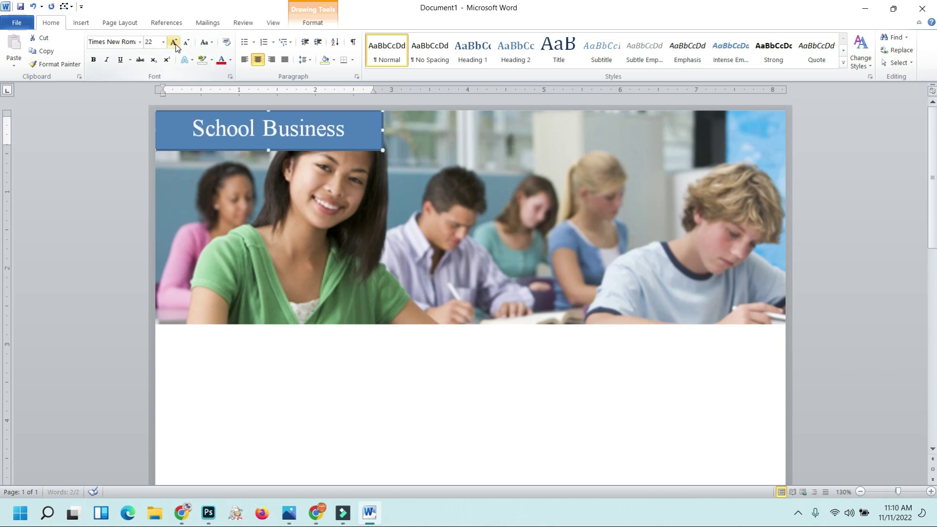
- Fill the title banner green and remove its outline
left_click(313, 23)
left_click(419, 38)
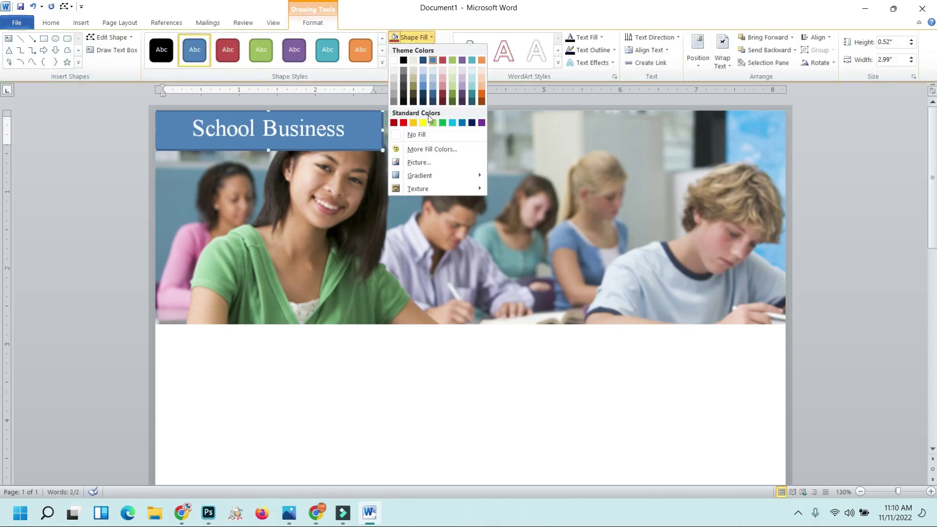
left_click(442, 123)
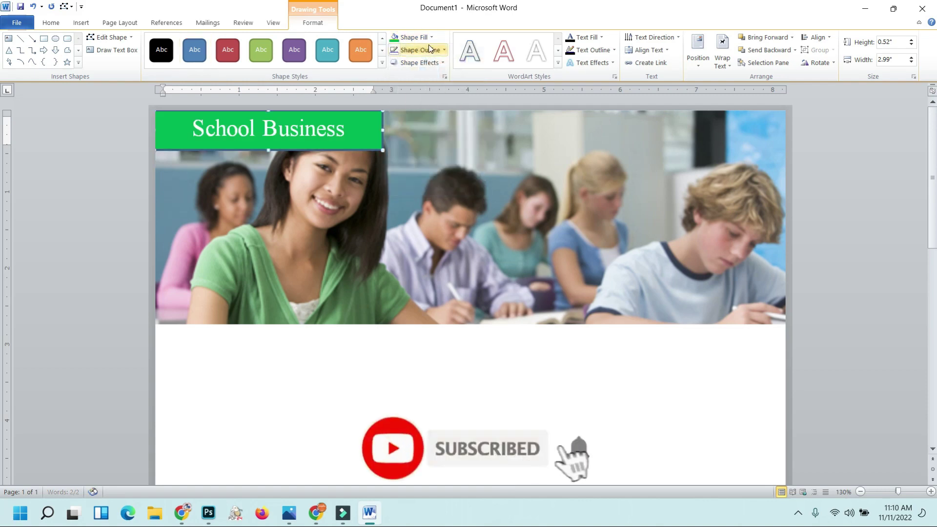
left_click(429, 47)
left_click(425, 147)
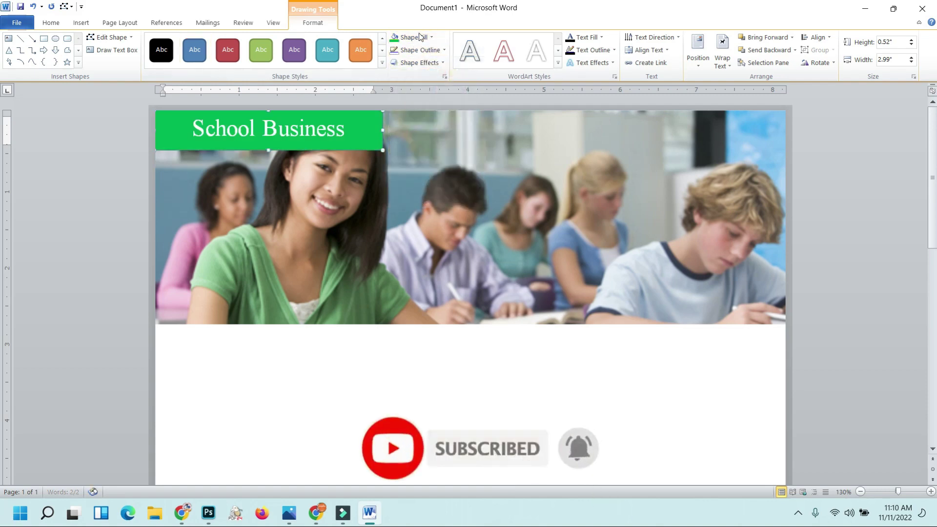
- Set the green banner's fill transparency to about 55% in Format Shape
right_click(373, 148)
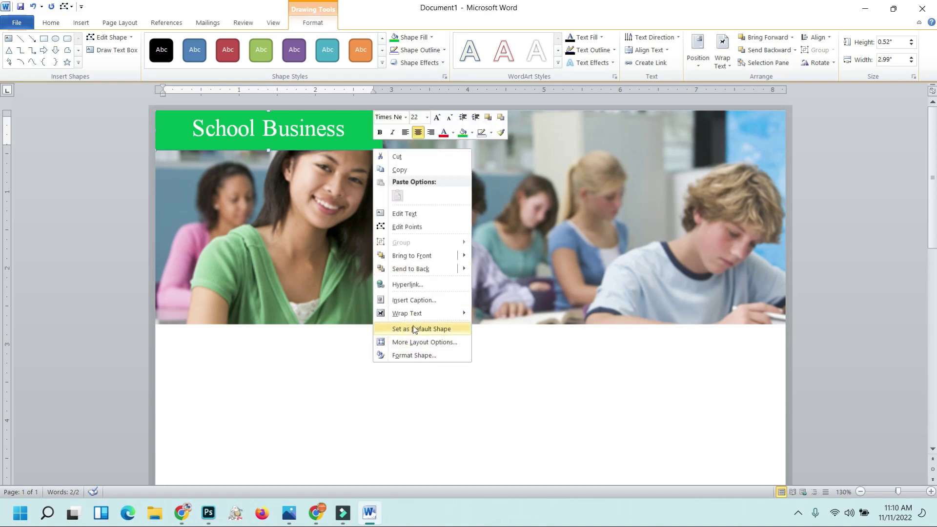
left_click(429, 356)
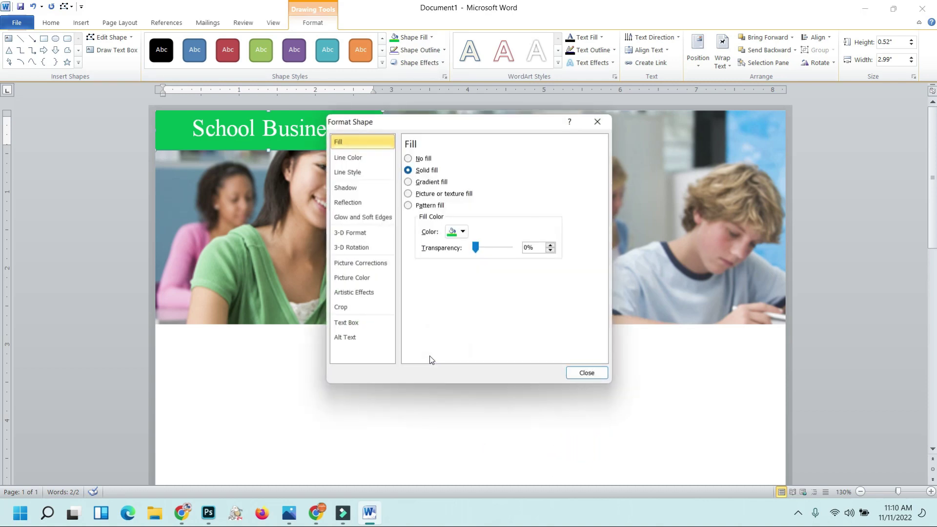
left_click_drag(475, 248, 488, 247)
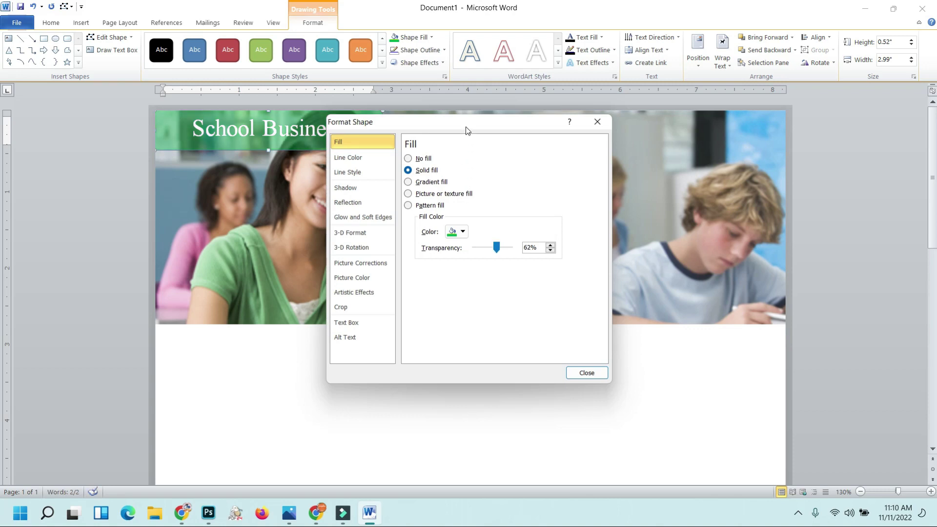
left_click_drag(466, 129, 611, 134)
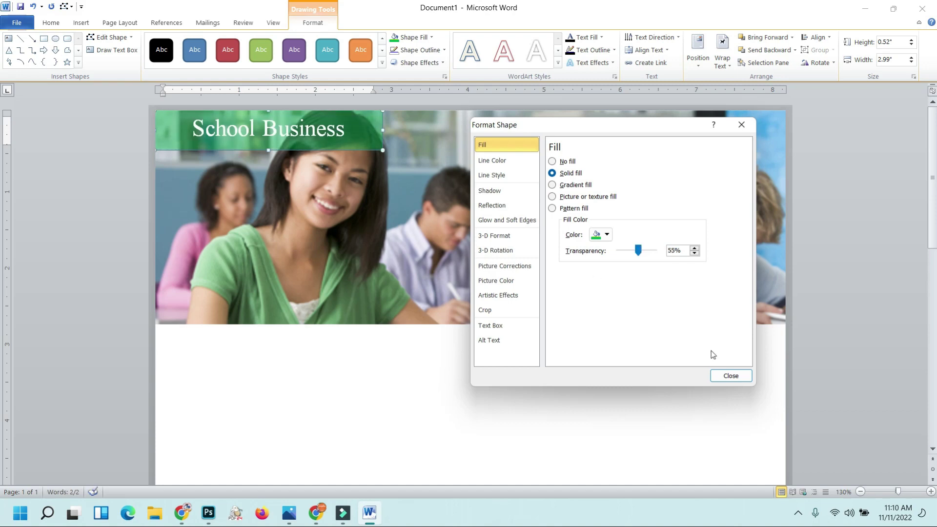
left_click(728, 376)
left_click(314, 423)
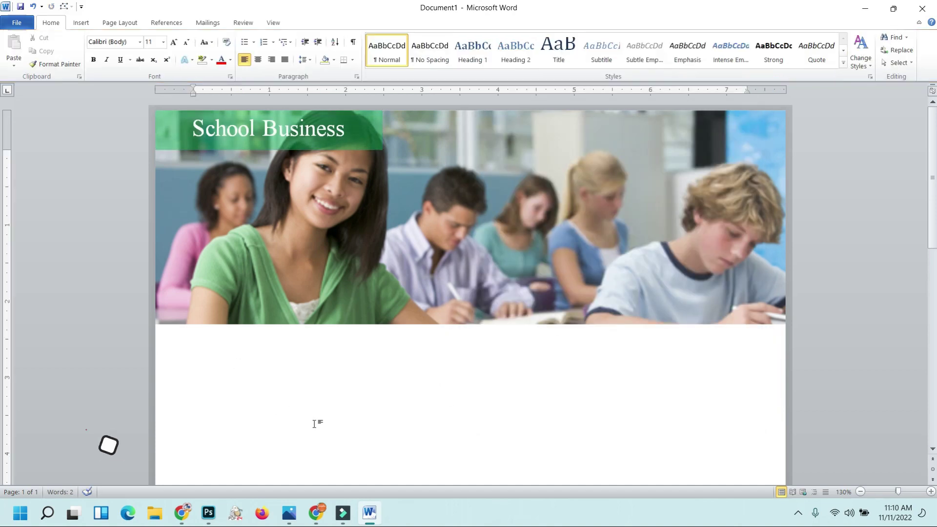
- Zoom out and draw a large oval circle on the page
scroll(389, 340, "down", 2)
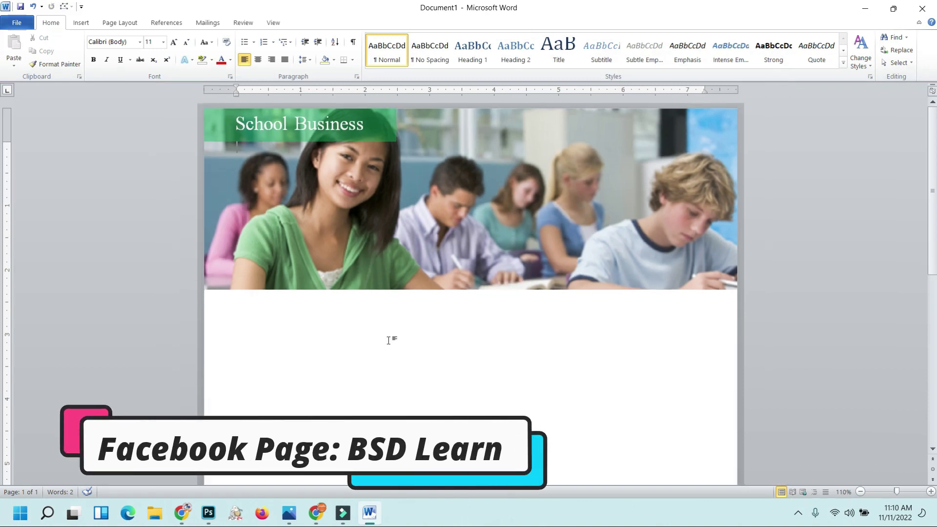
scroll(389, 340, "down", 3)
scroll(287, 342, "down", 2)
scroll(188, 325, "down", 3)
scroll(145, 302, "up", 2)
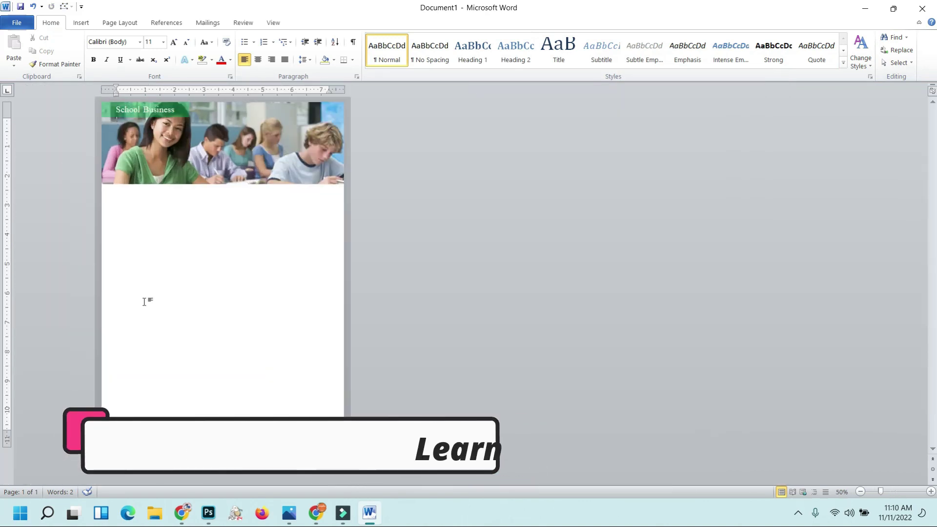
left_click(81, 22)
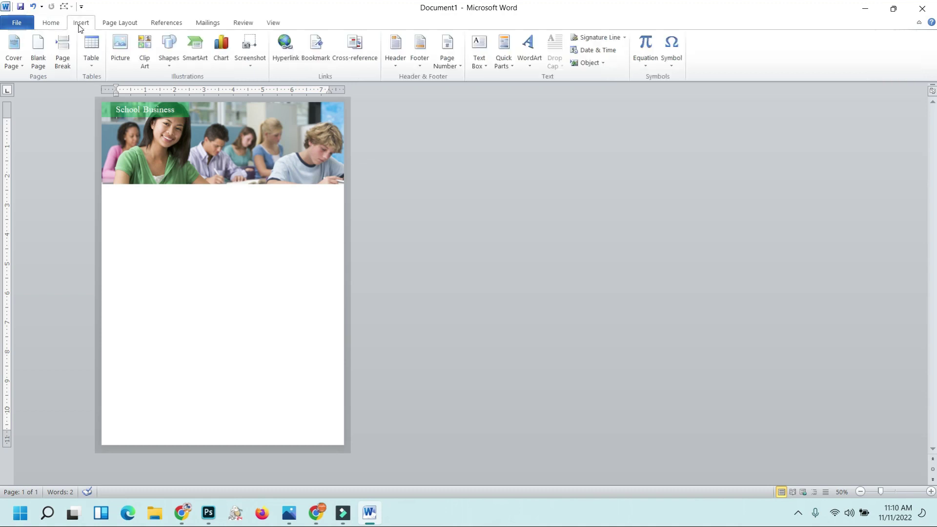
left_click(168, 49)
left_click(216, 89)
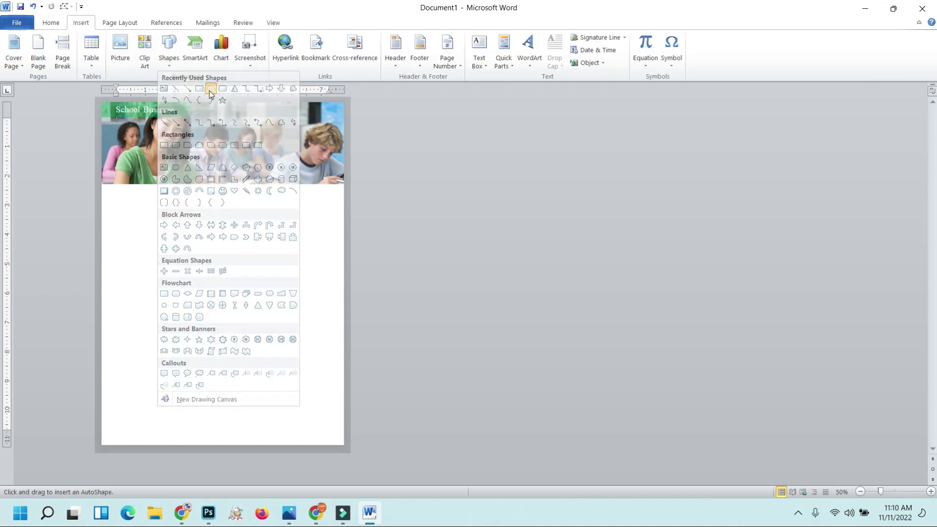
left_click_drag(176, 197, 368, 470)
- Move the circle up under the photo and nudge it into place with arrow keys
mouse_move(321, 371)
left_mouse_down()
mouse_move(308, 316)
mouse_move(306, 336)
left_mouse_up()
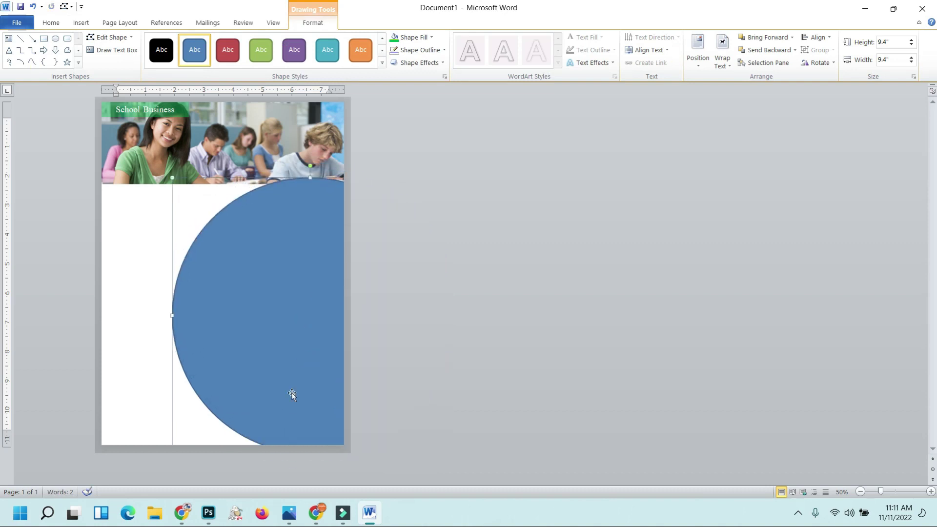
key("Left")
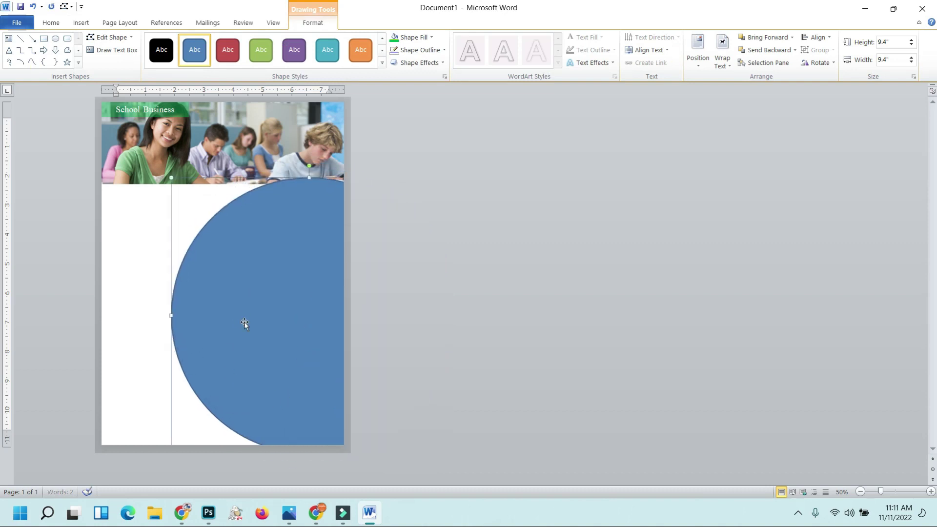
key("Down")
key("Down")
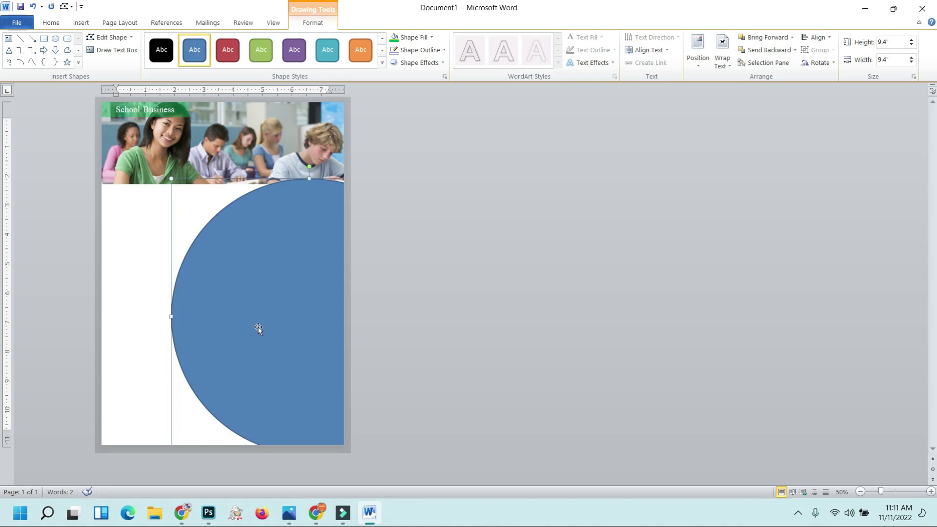
key("Right")
key("Right")
key("Right")
key("Right")
key("Up")
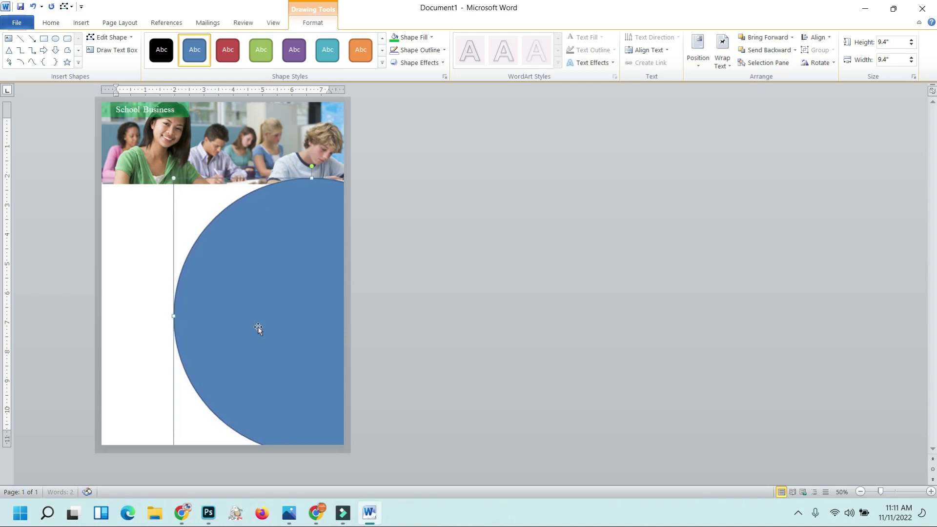
key("Up")
key("Up")
key("Right")
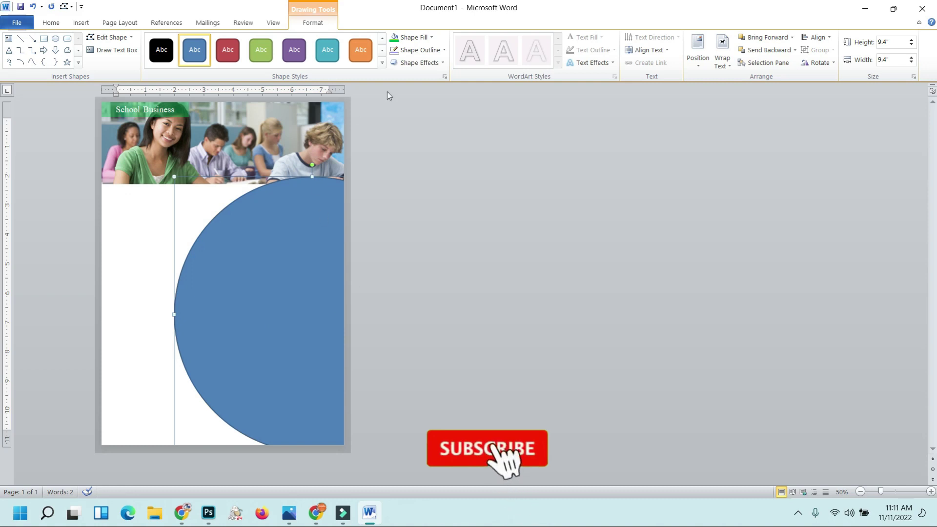
- Fill the circle green and paste a duplicate of it
left_click(396, 38)
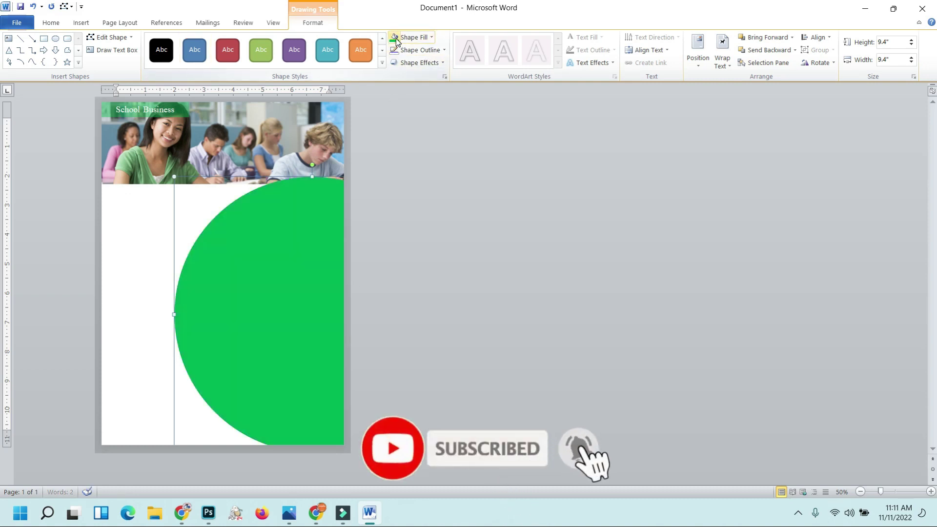
right_click(266, 264)
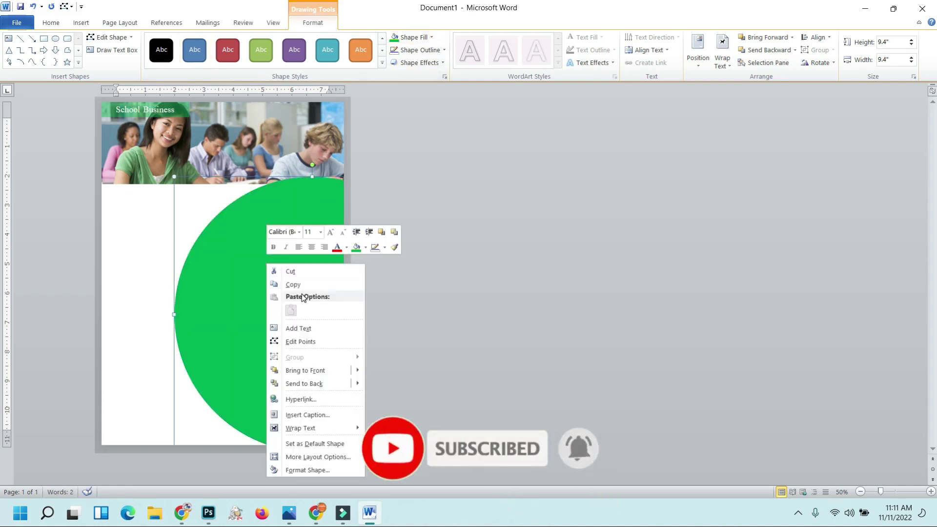
left_click(296, 283)
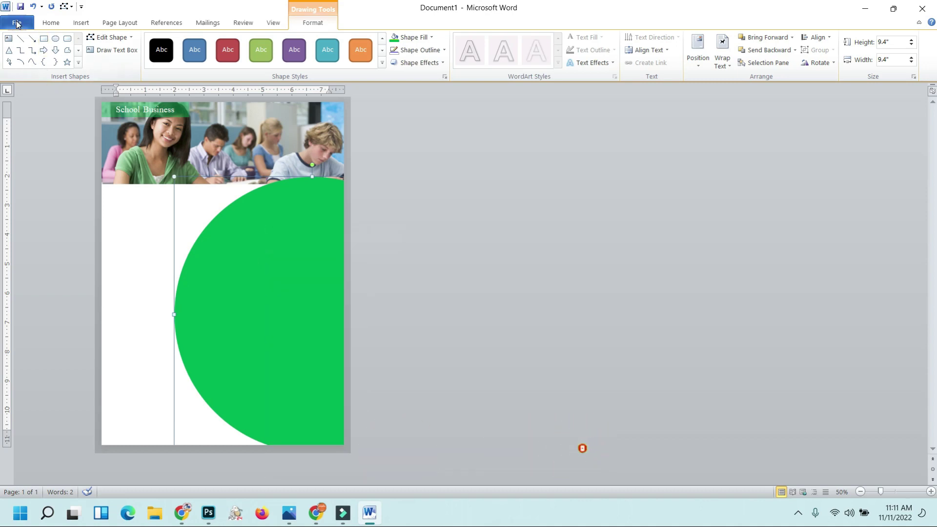
left_click(51, 23)
left_click(14, 46)
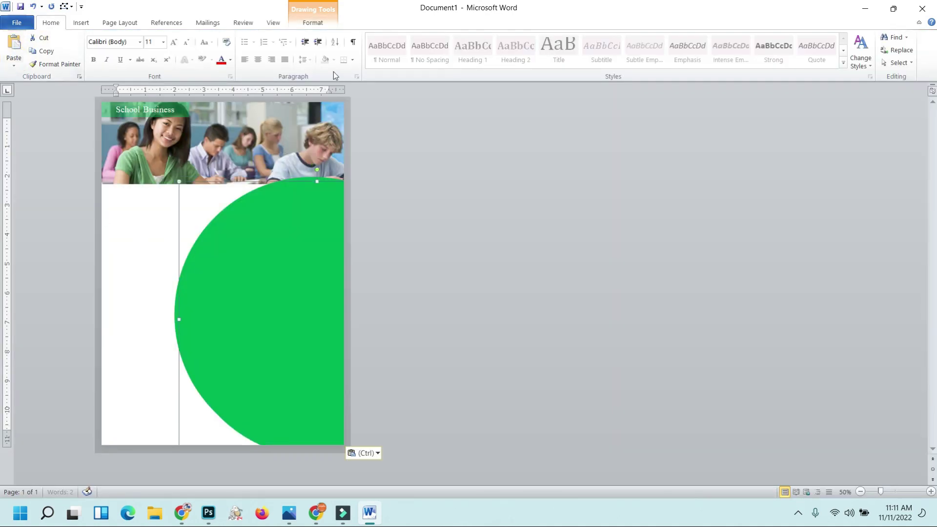
- Fill the duplicate red, send it behind the green circle, and shift it left
left_click(307, 23)
left_click(406, 38)
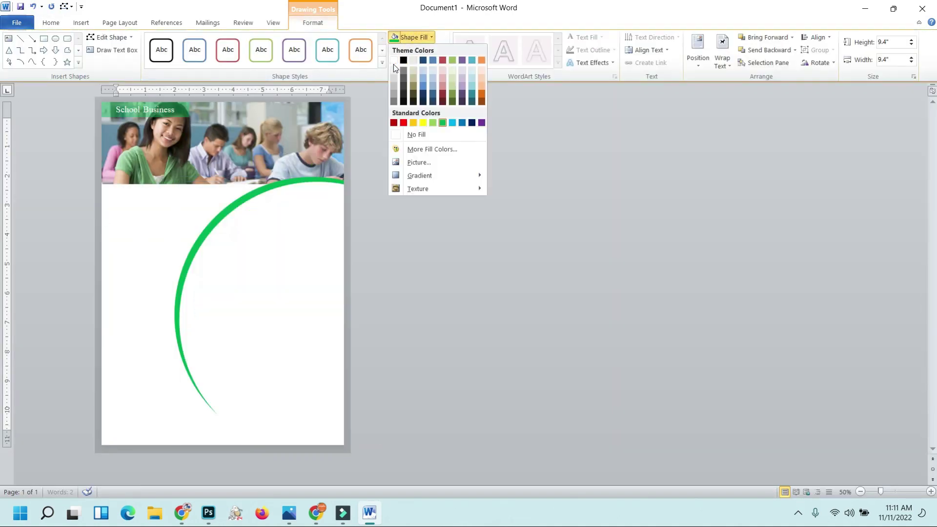
left_click(393, 59)
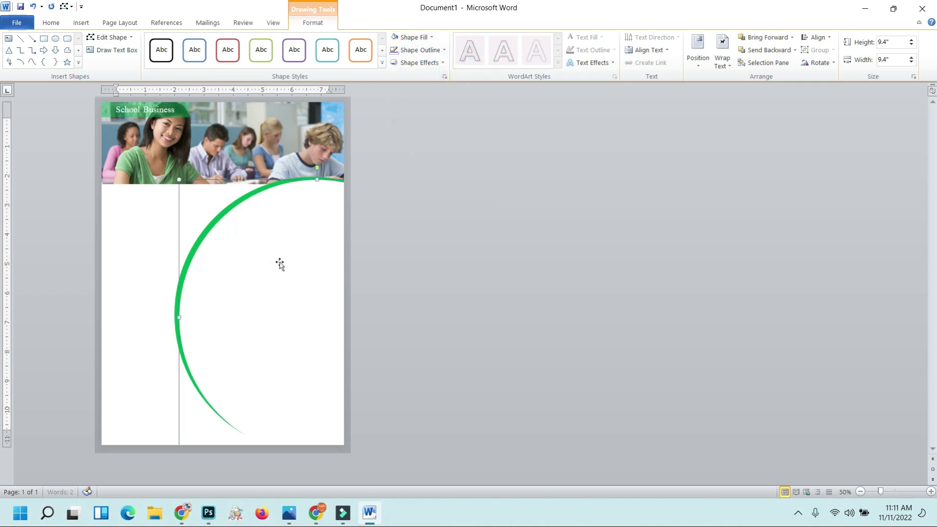
left_click(413, 38)
left_click(403, 120)
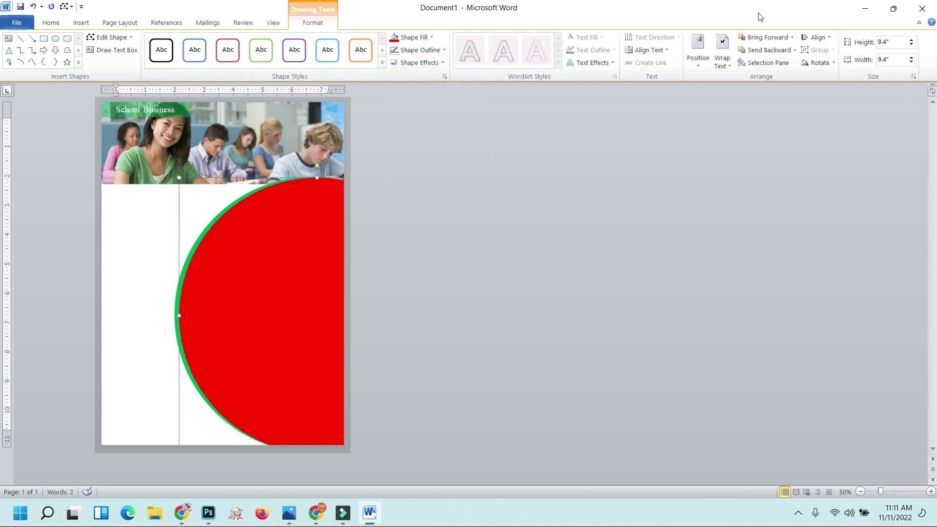
left_click(763, 54)
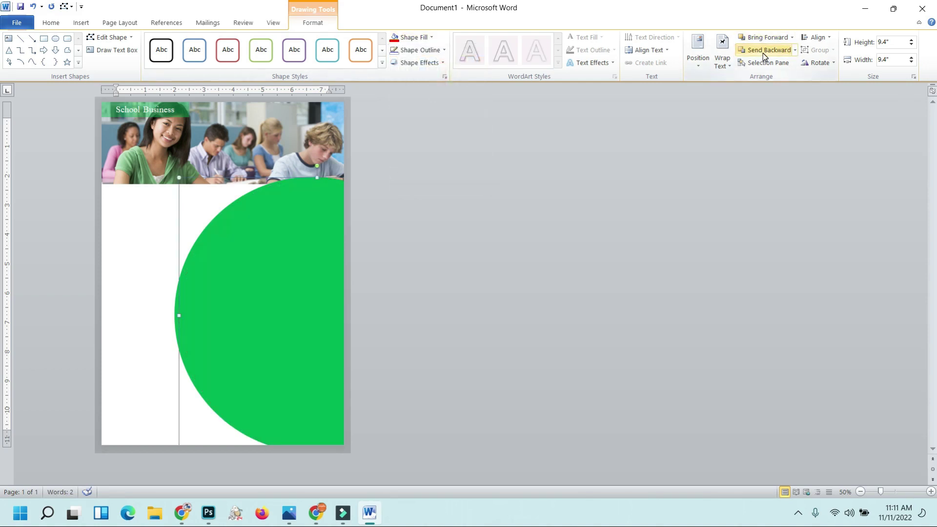
key("Left")
key("Left")
key("Left")
key("Left")
key("Left")
key("Left")
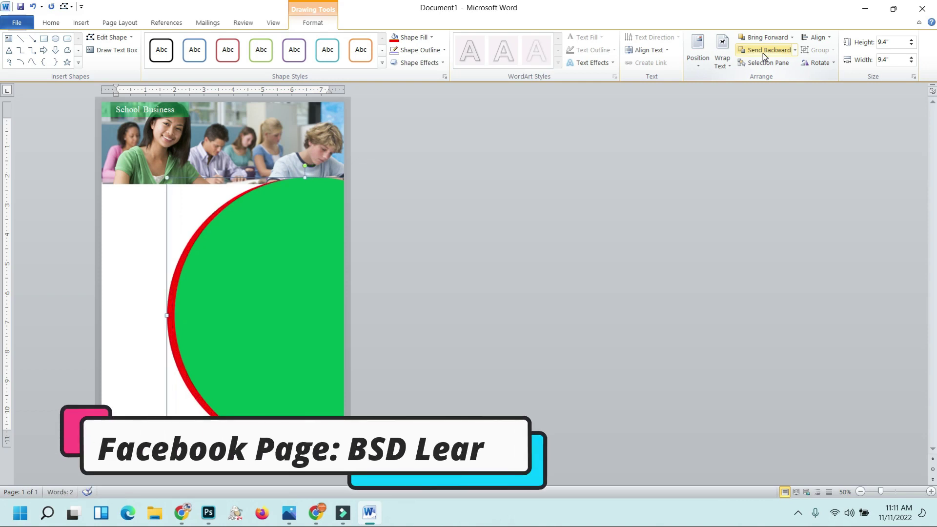
- Nudge both circles right and drag the red one to adjust its crescent
key("Escape")
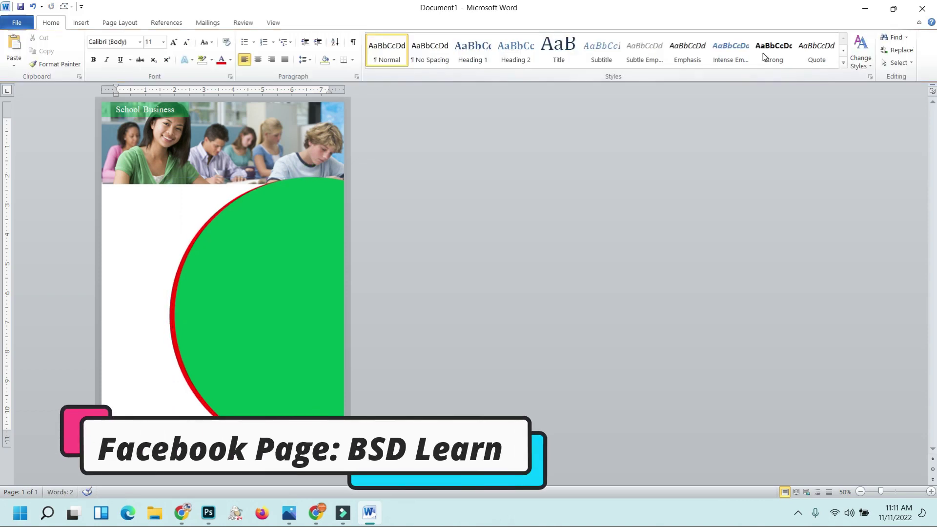
left_click(298, 379)
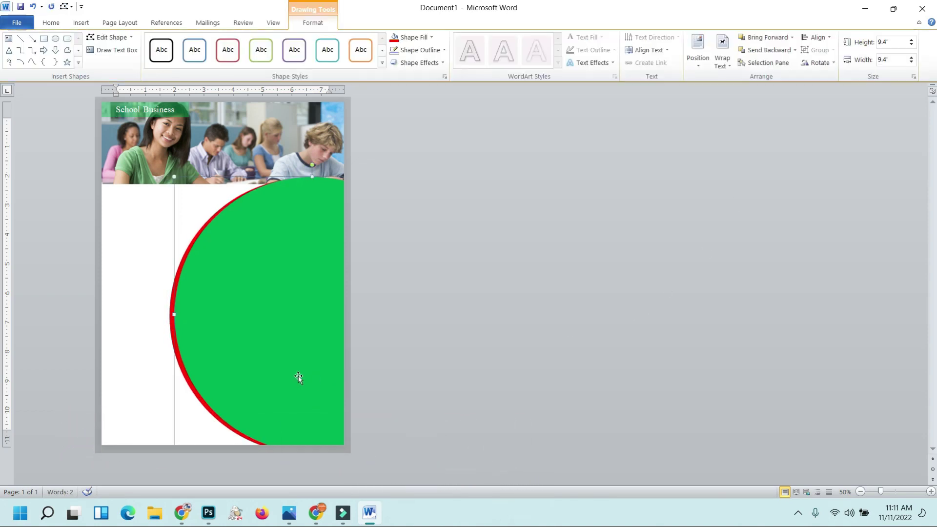
key("Right")
key("Right")
key("Right")
key("Right")
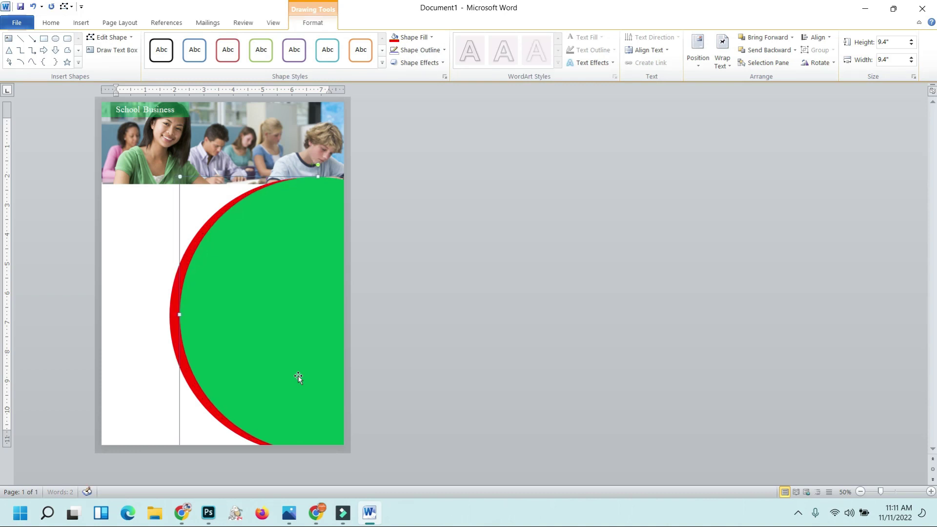
key("Right")
key("Right")
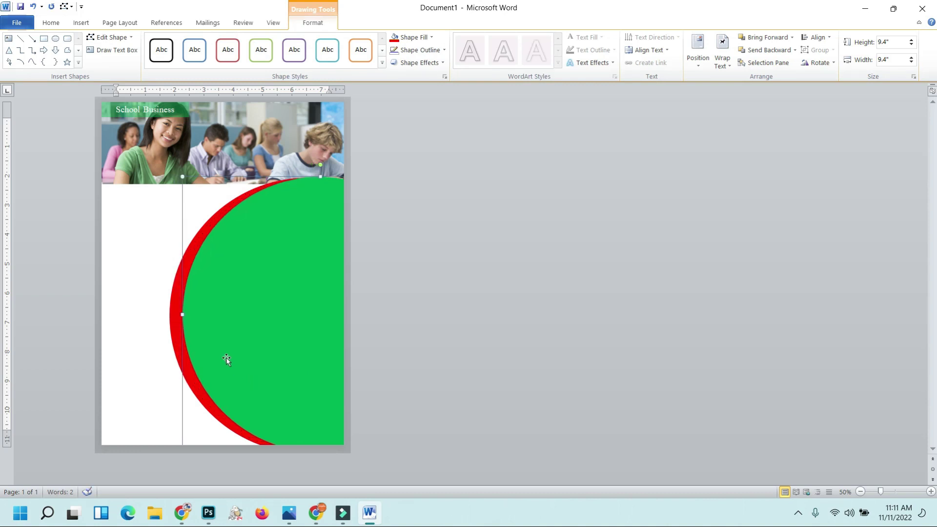
left_click(184, 269)
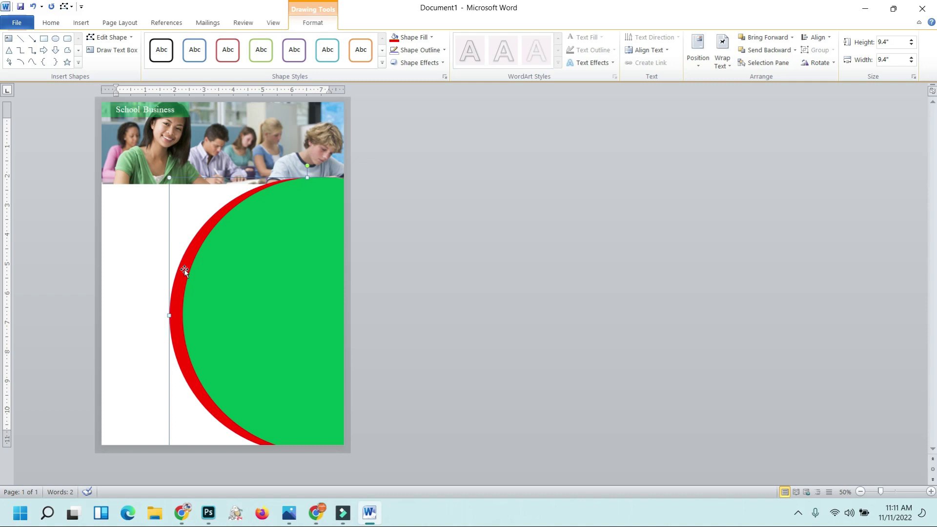
key("Right")
key("Right")
key("Right")
key("Right")
key("Right")
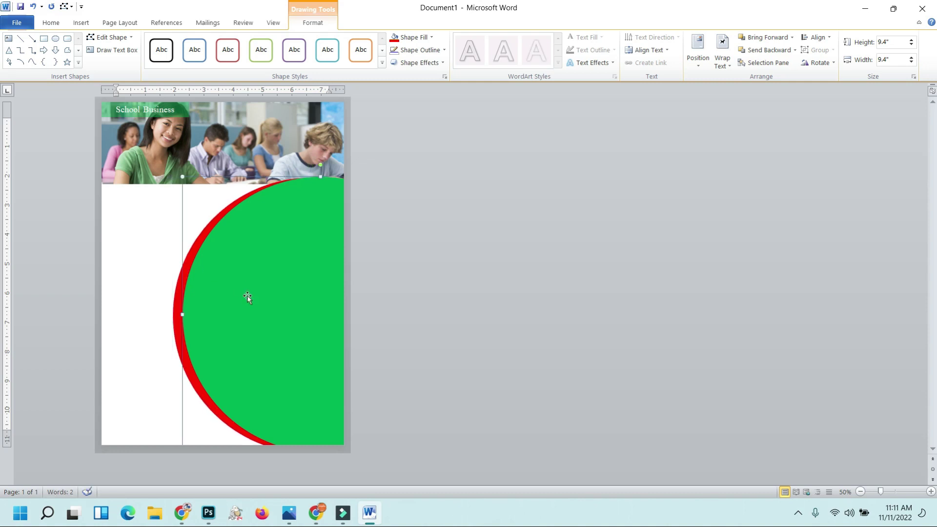
key("Right")
key("Right")
left_click_drag(247, 313, 93, 304)
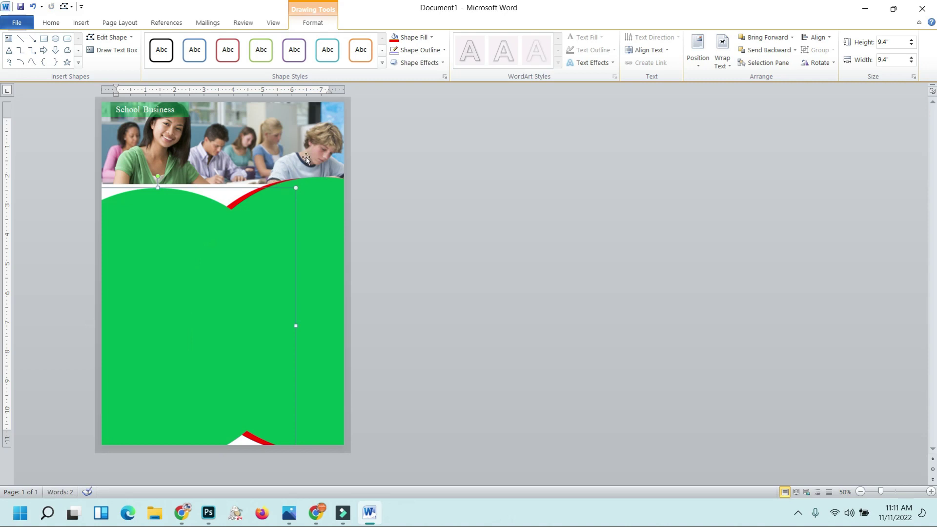
- Enlarge the green circle to 12.67 inches, send it back twice, and shift the arc
left_click_drag(299, 191, 343, 162)
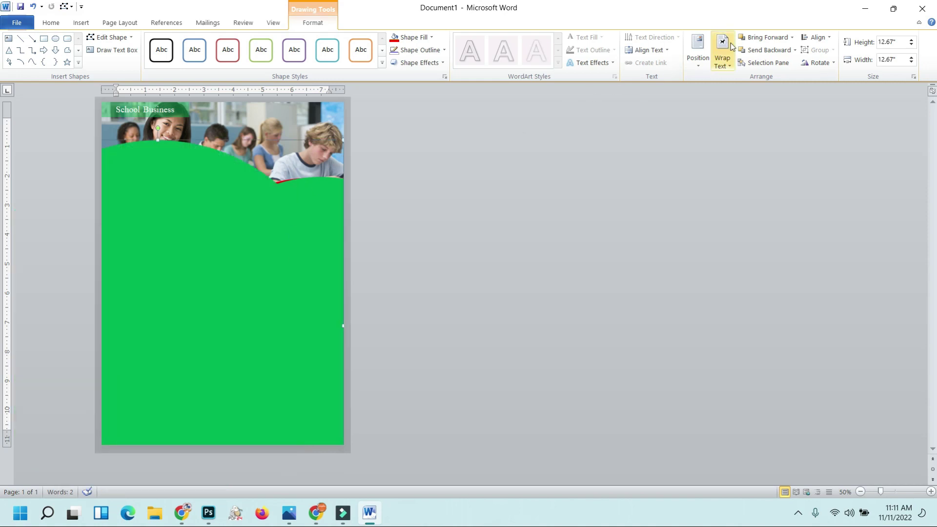
left_click(761, 50)
left_click(761, 52)
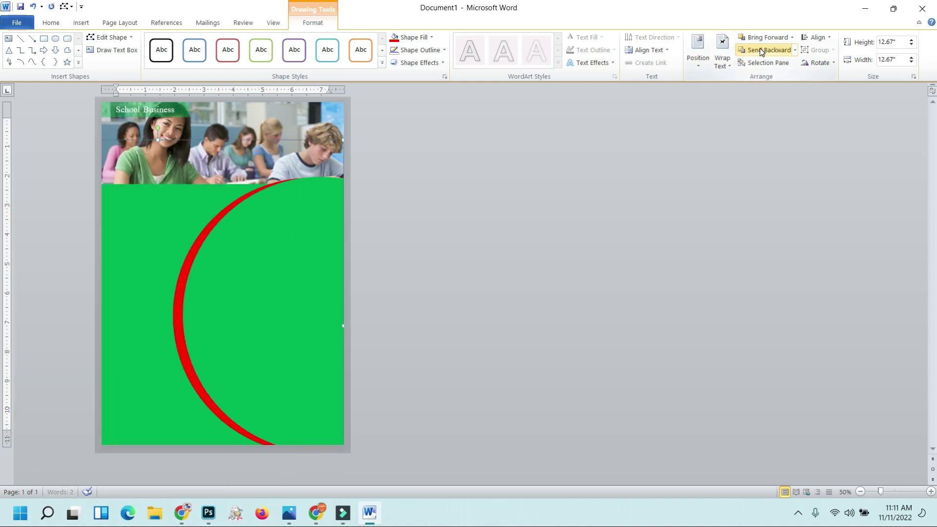
left_click_drag(137, 226, 159, 249)
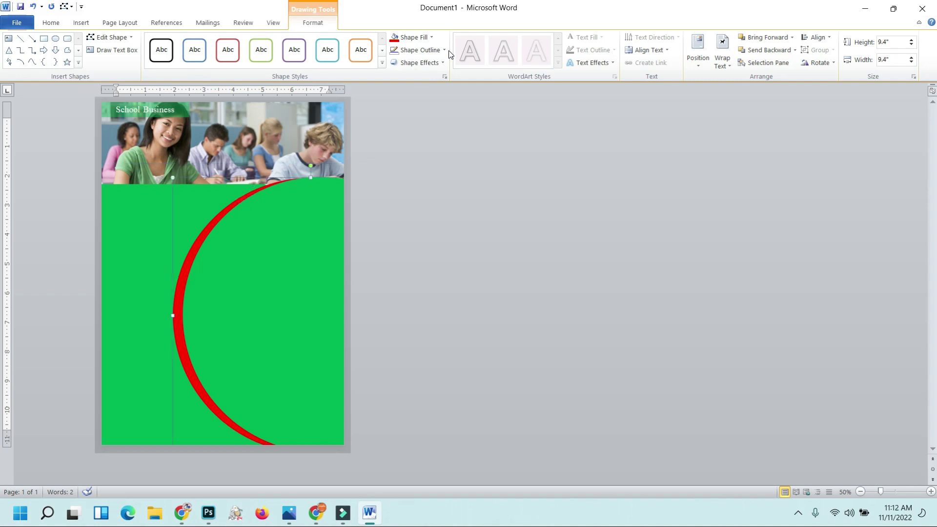
left_click(432, 37)
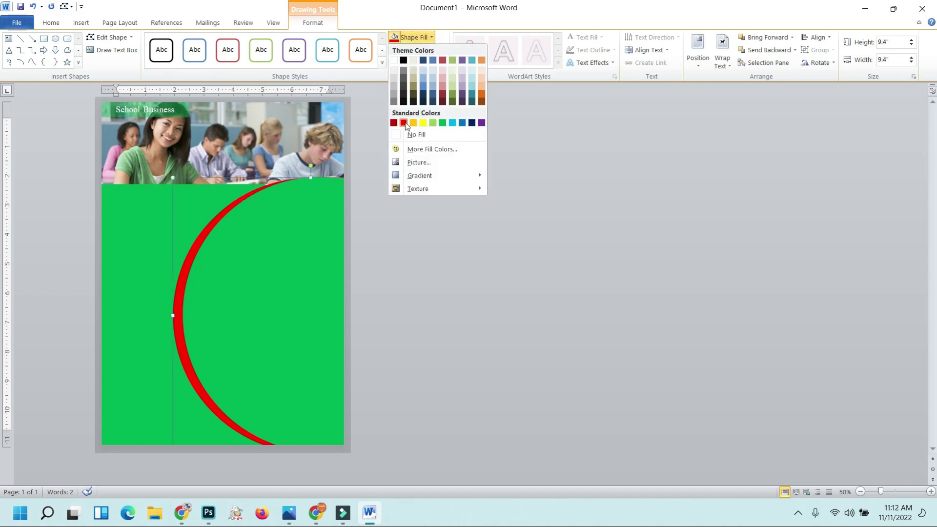
- Fill the arc white and nudge it slightly down and left into place
left_click(395, 60)
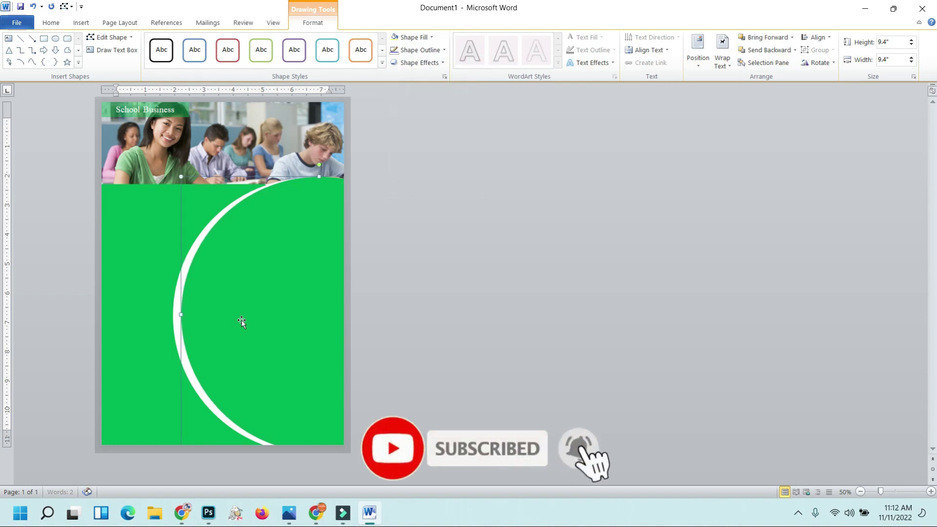
key("Down")
key("Down")
key("Left")
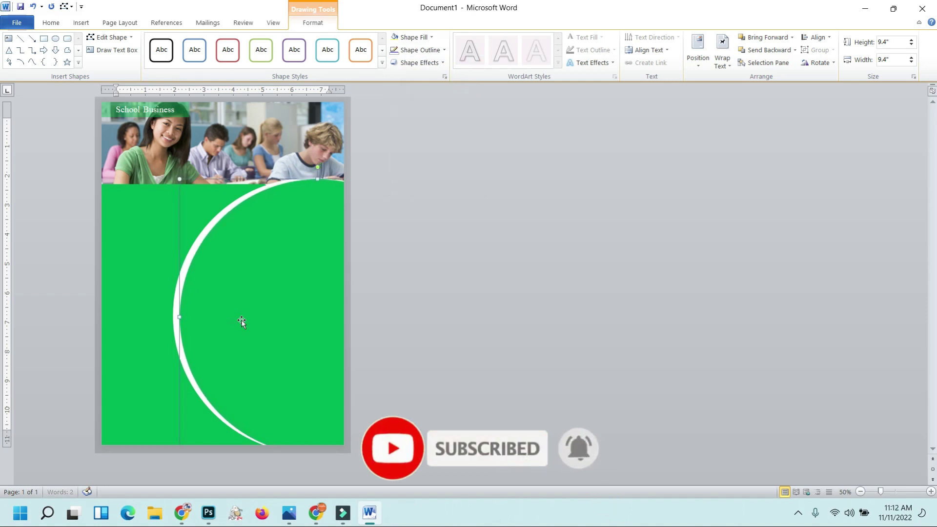
key("Left")
key("Up")
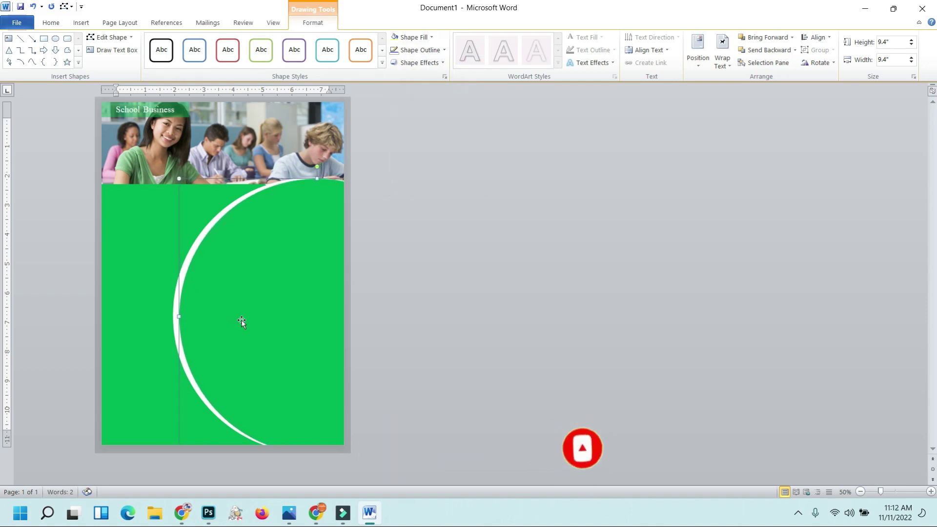
key("Left")
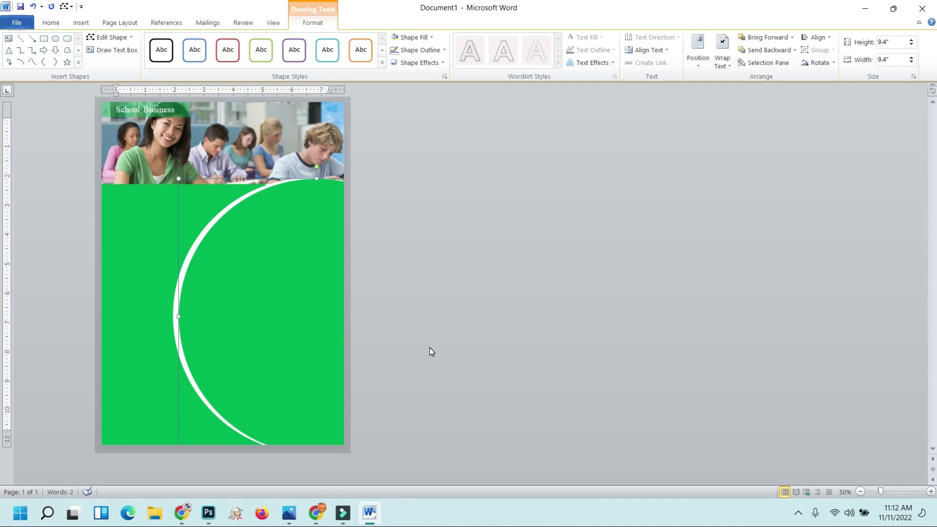
left_click(493, 294)
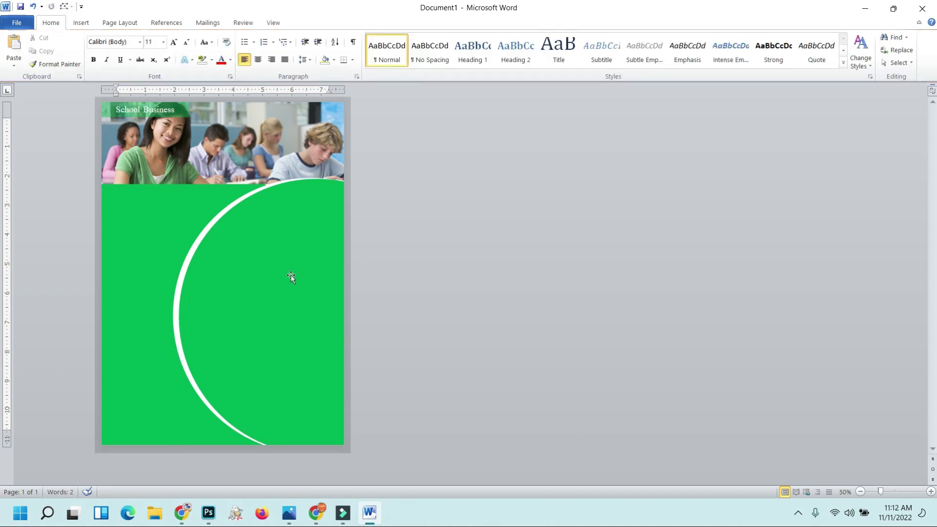
- Nudge the thin line across the photo slightly to the right
scroll(287, 278, "up", 3, "ctrl")
scroll(382, 316, "up", 4, "ctrl")
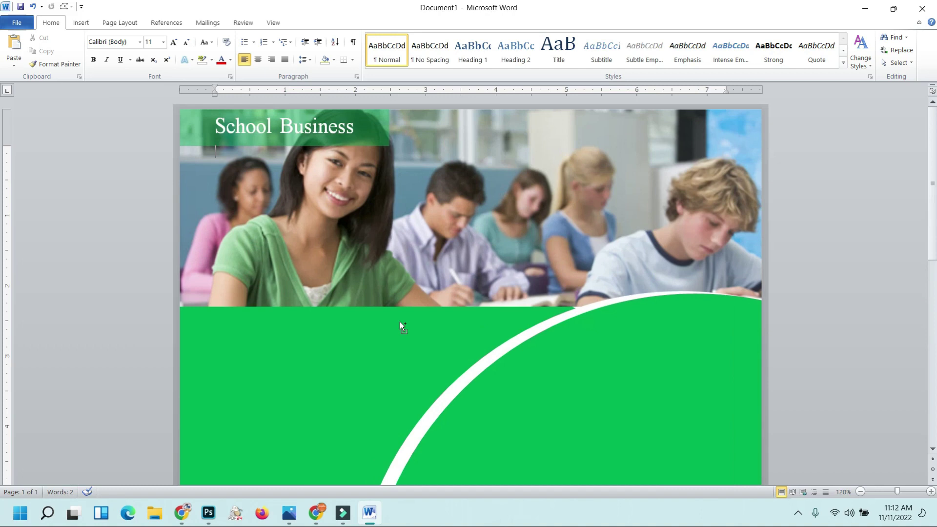
left_click(493, 320)
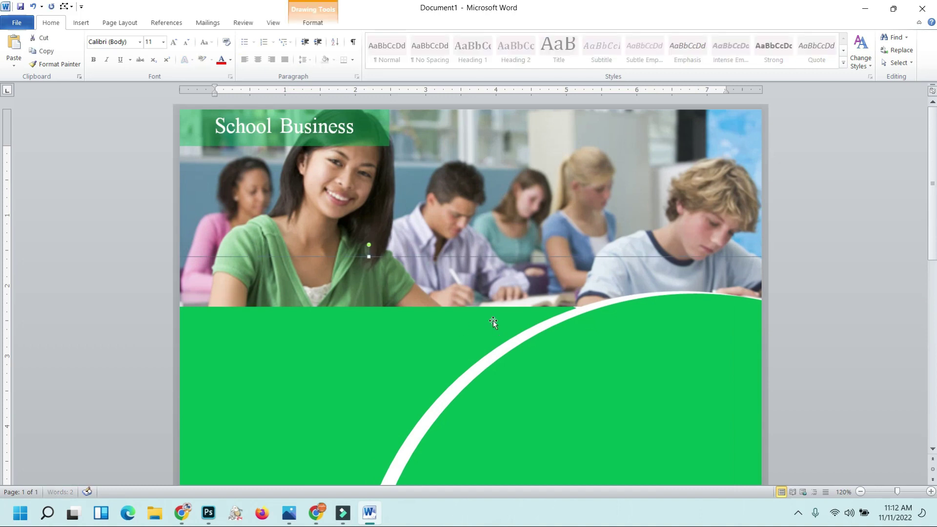
key("ctrl+Right")
key("ctrl+Right")
key("ctrl+Right")
key("ctrl+Right")
key("ctrl+Right")
key("ctrl+Right")
key("ctrl+Right")
key("ctrl+Right")
key("ctrl+Right")
key("ctrl+Right")
key("ctrl+Right")
key("ctrl+Right")
scroll(488, 327, "down", 3)
scroll(483, 336, "down", 2)
scroll(483, 336, "down", 3, "ctrl")
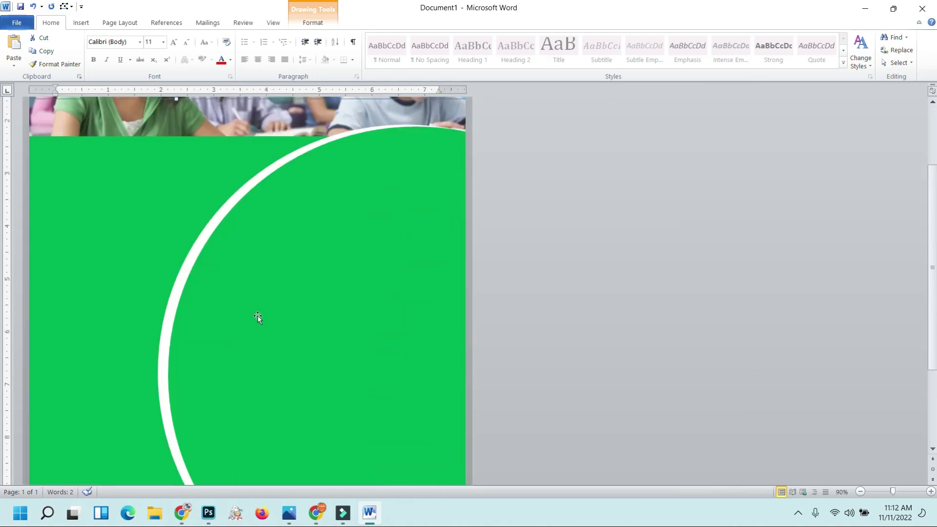
scroll(258, 318, "down", 2)
scroll(254, 307, "down", 1, "ctrl")
scroll(253, 292, "down", 1, "ctrl")
- Draw an oval circle on the green area over the white arc
left_click(89, 23)
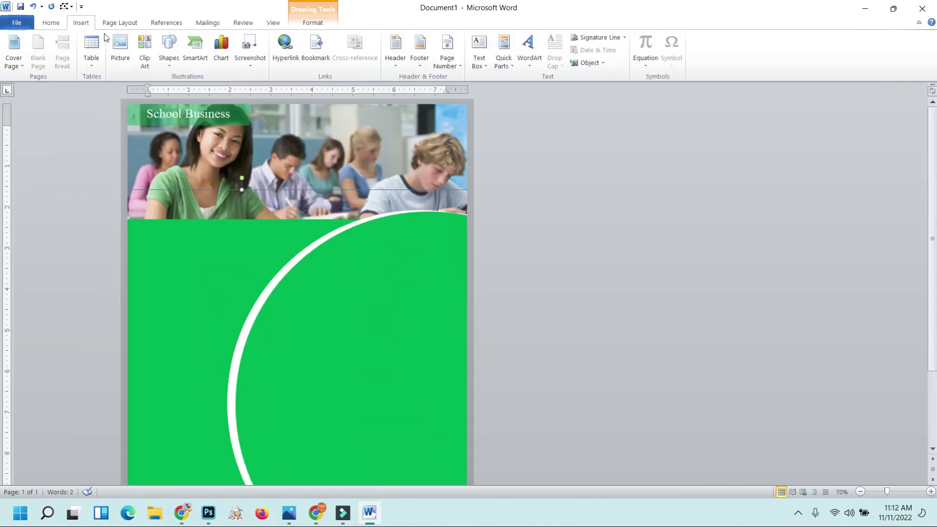
left_click(169, 48)
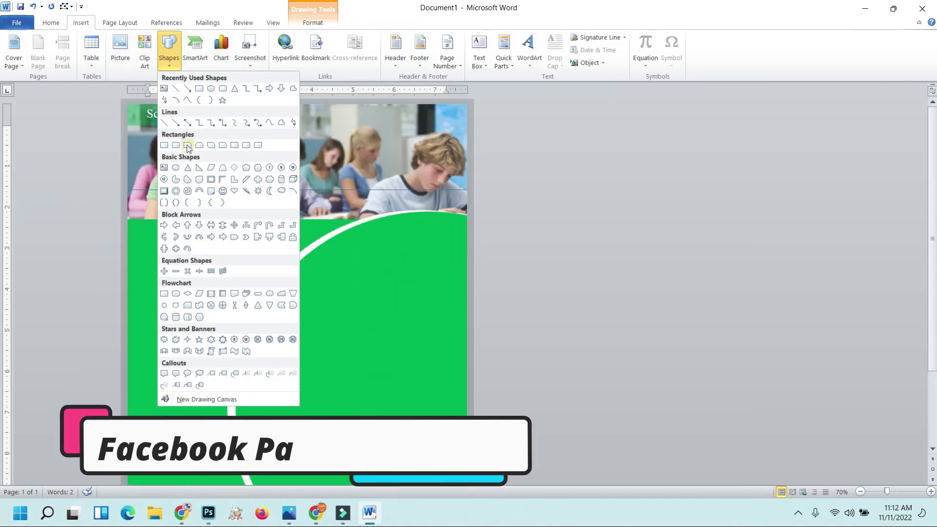
left_click(176, 168)
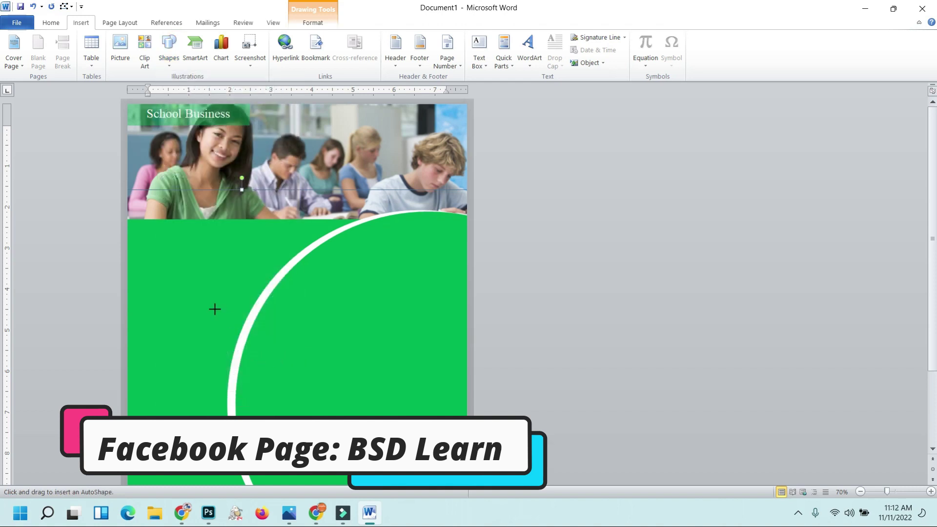
left_click_drag(211, 315, 346, 450)
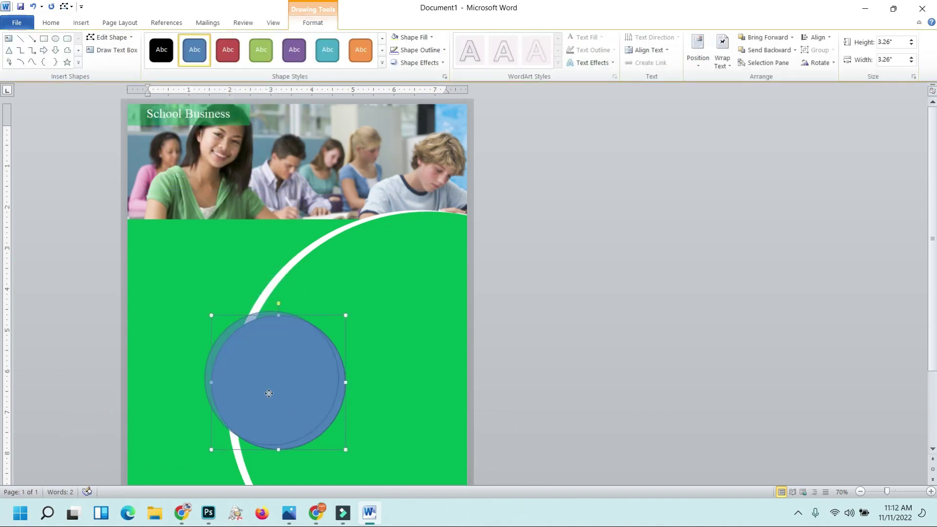
left_click_drag(269, 394, 262, 389)
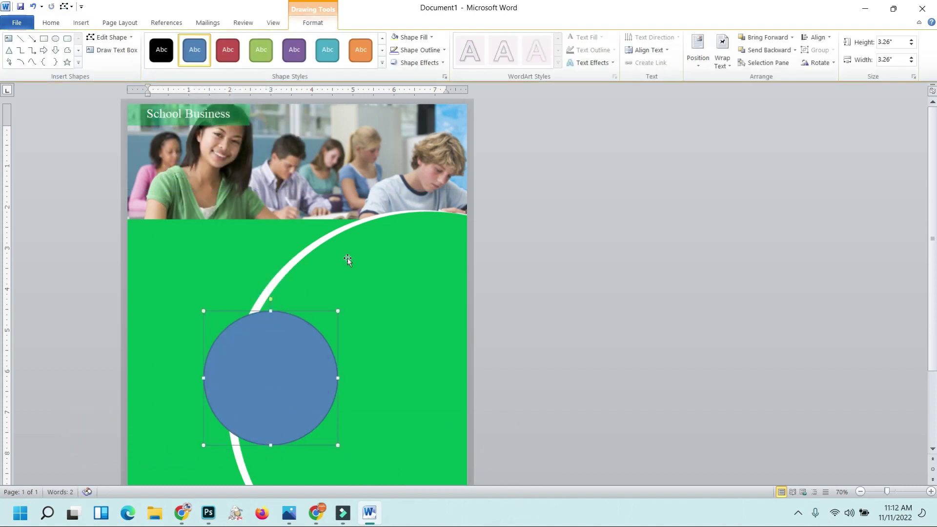
- Remove the circle's outline and fill it white
left_click(409, 50)
left_click(420, 147)
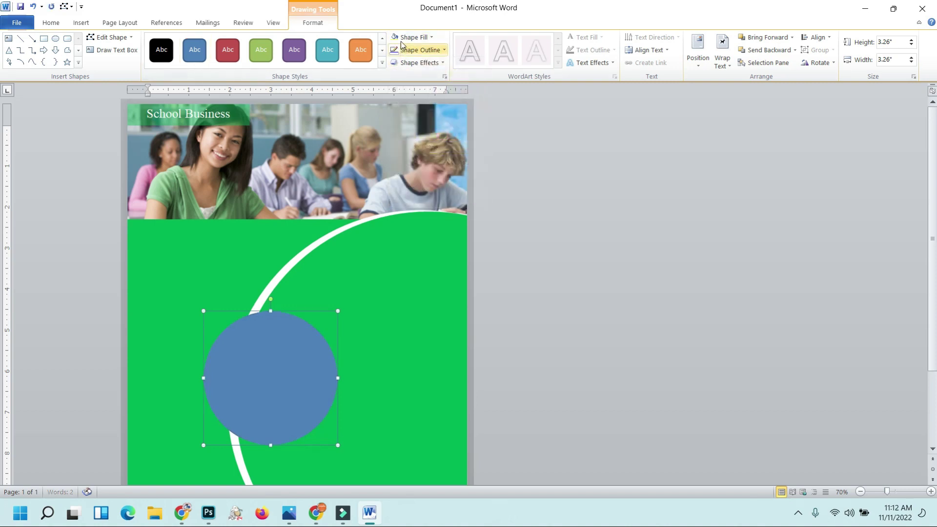
left_click(406, 38)
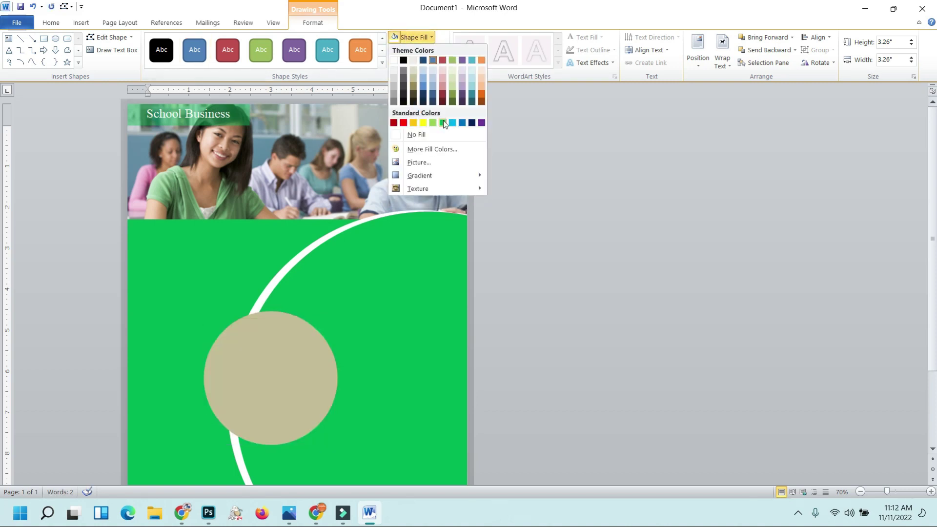
left_click(394, 60)
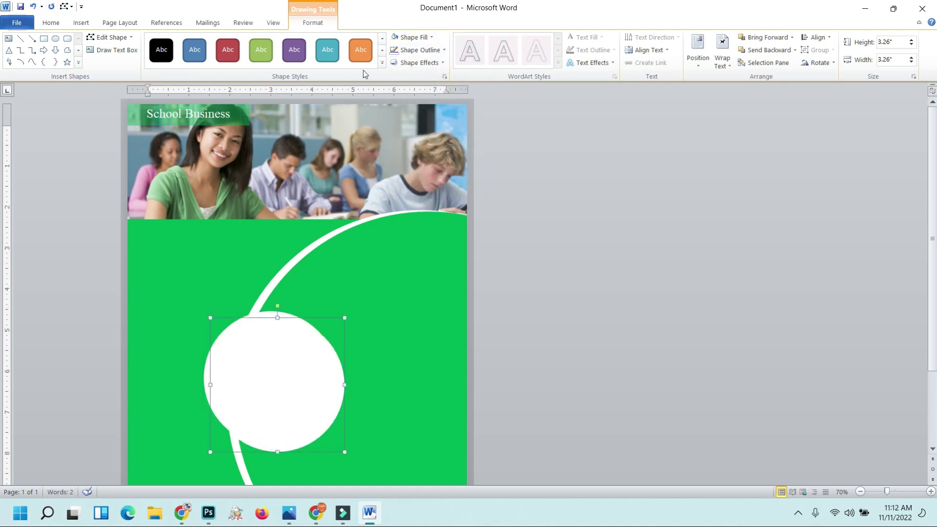
left_click(410, 37)
- Fill the circle green and resize it to about 3.1 inches, leaving a thin white ring
left_click(442, 123)
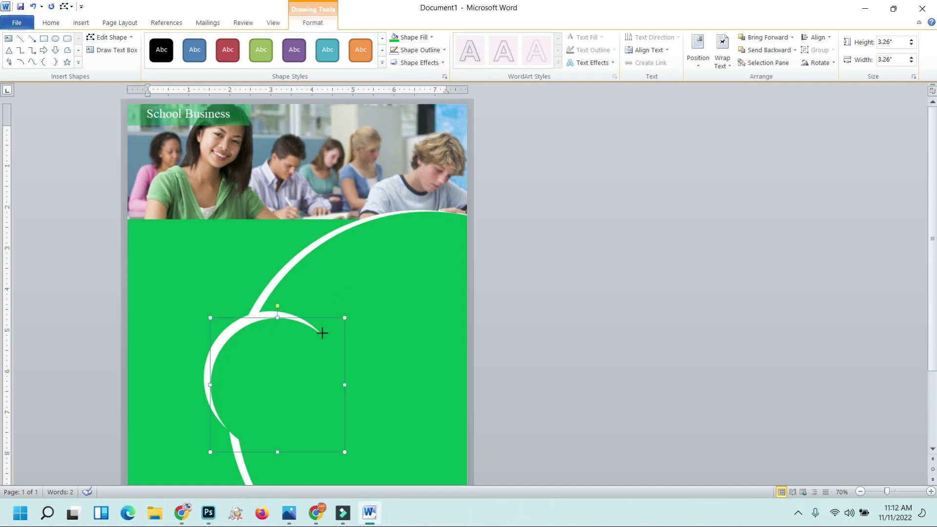
left_click_drag(322, 333, 320, 332)
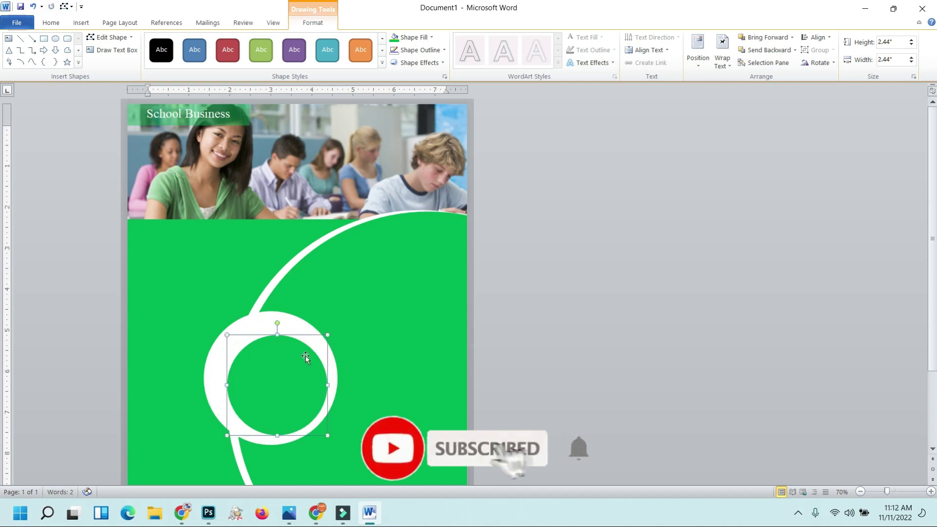
left_click_drag(285, 370, 272, 364)
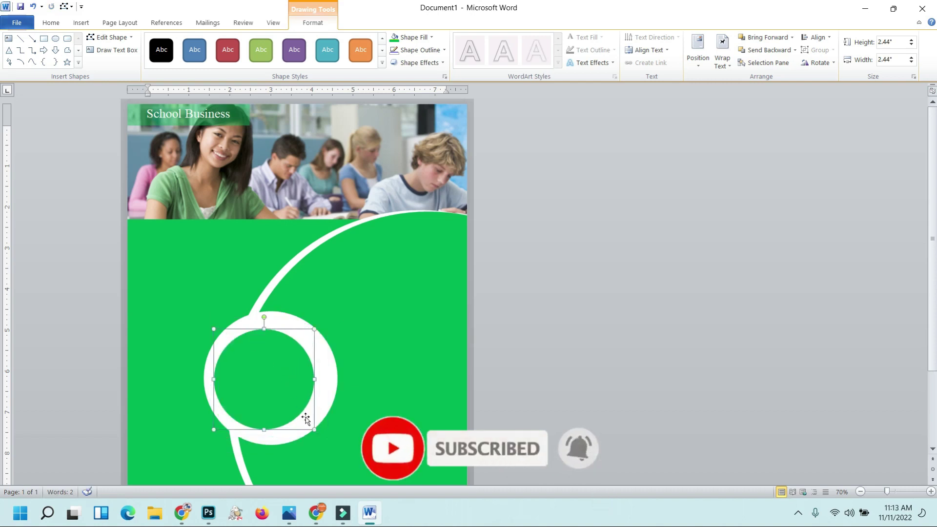
left_click_drag(313, 430, 326, 439)
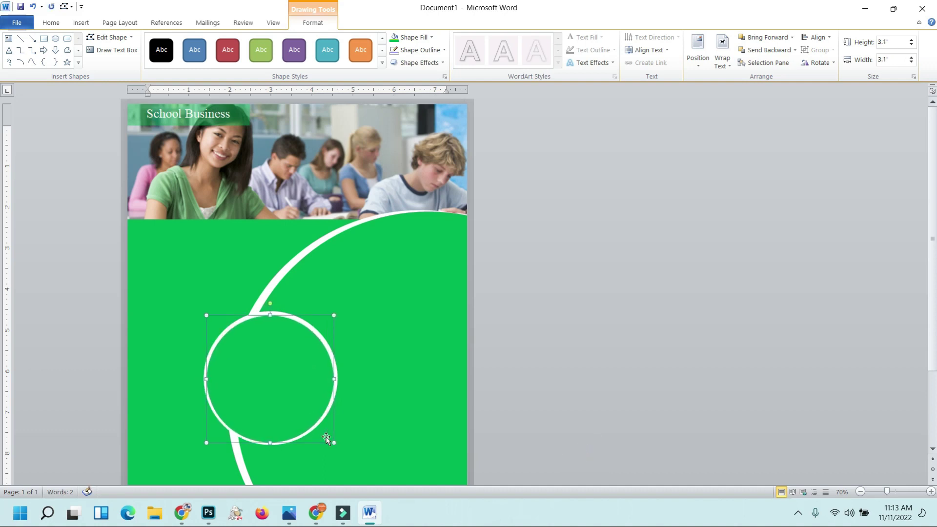
left_click(631, 304)
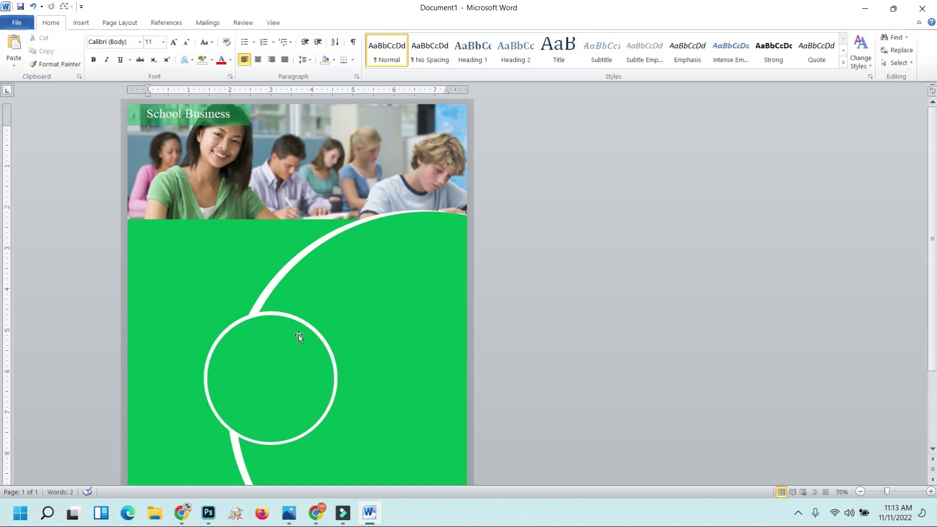
left_click(271, 320)
left_click(317, 25)
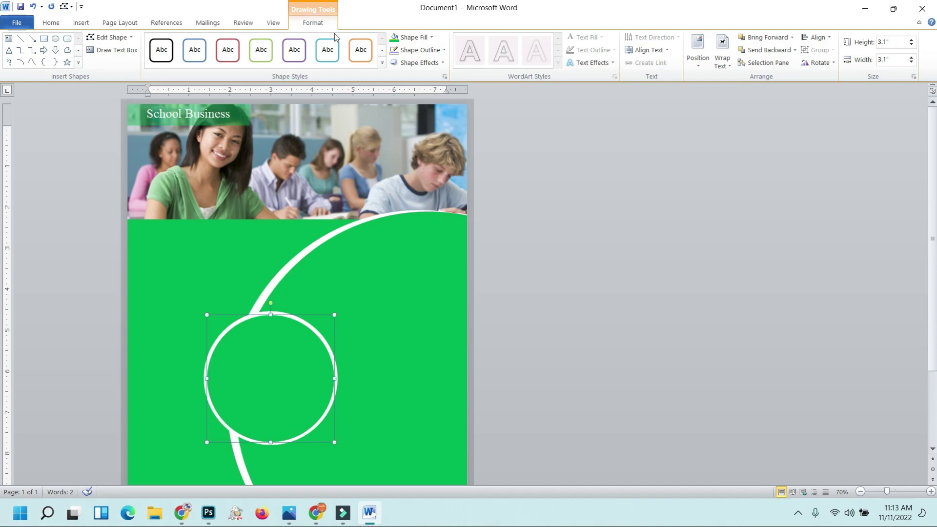
- Fill the ringed circle with the photo of children at a table
left_click(412, 49)
left_click(414, 39)
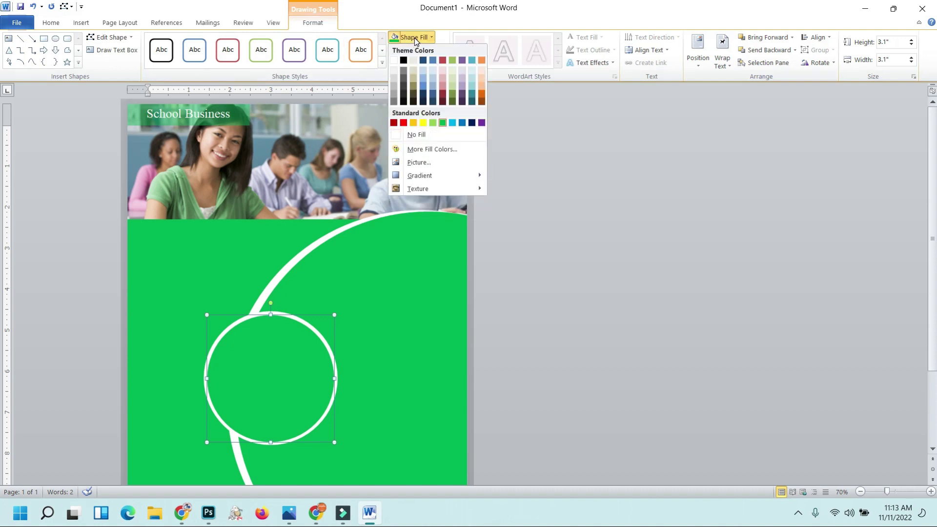
left_click(428, 162)
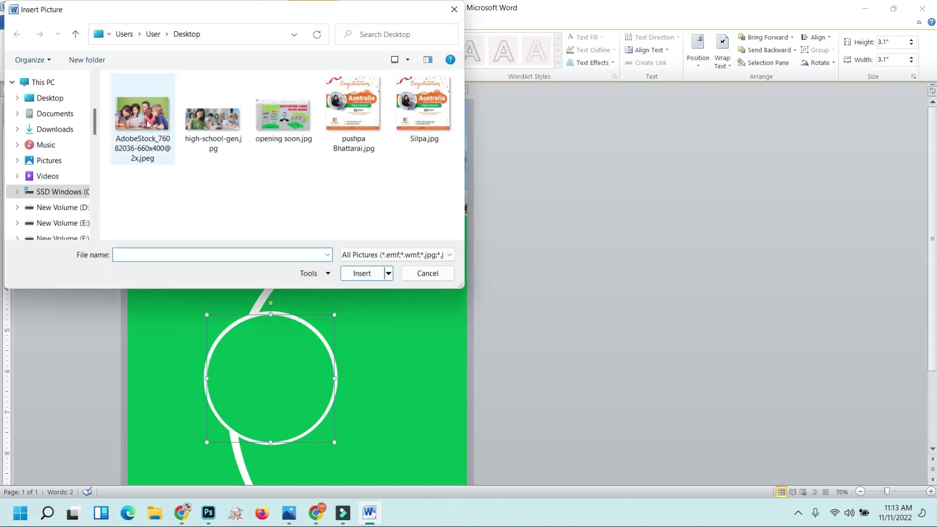
left_click(142, 117)
left_click(362, 274)
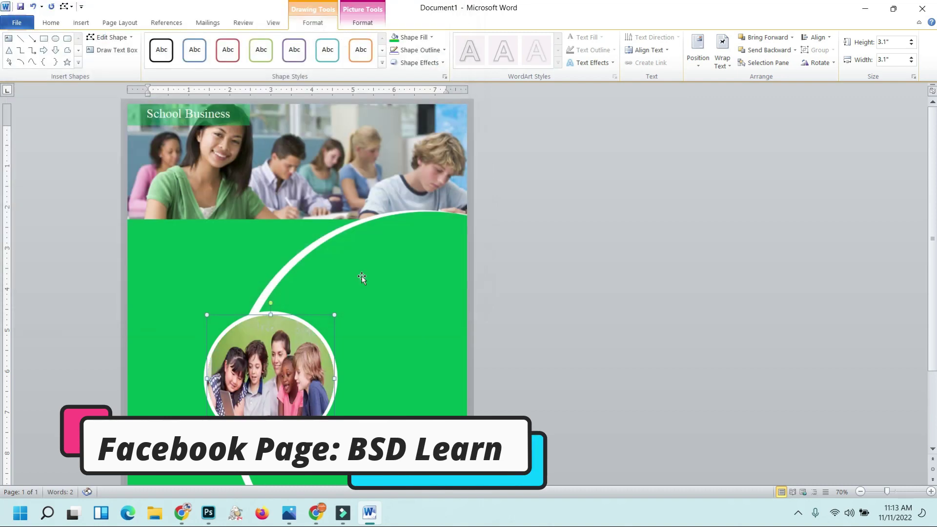
- Crop the photo to fill the circle, slide it left, and exit crop mode
left_click(360, 24)
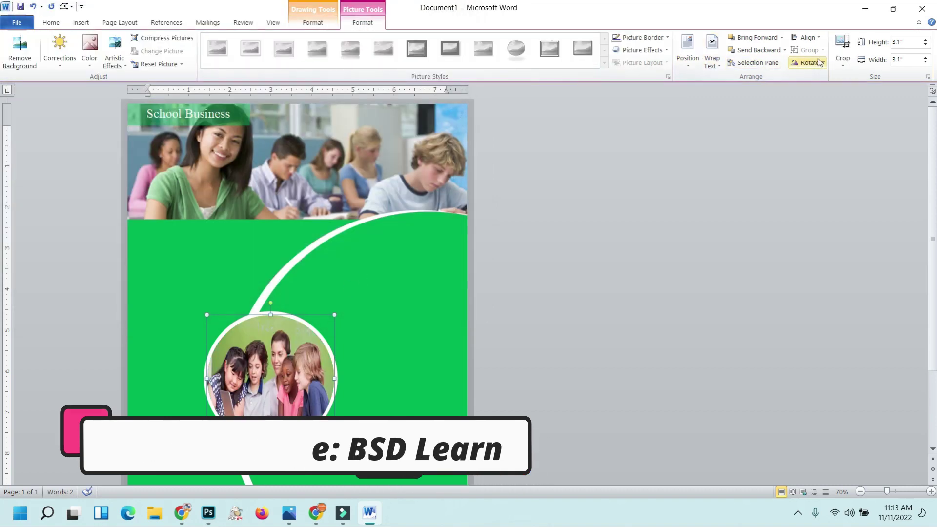
left_click(843, 61)
left_click(853, 119)
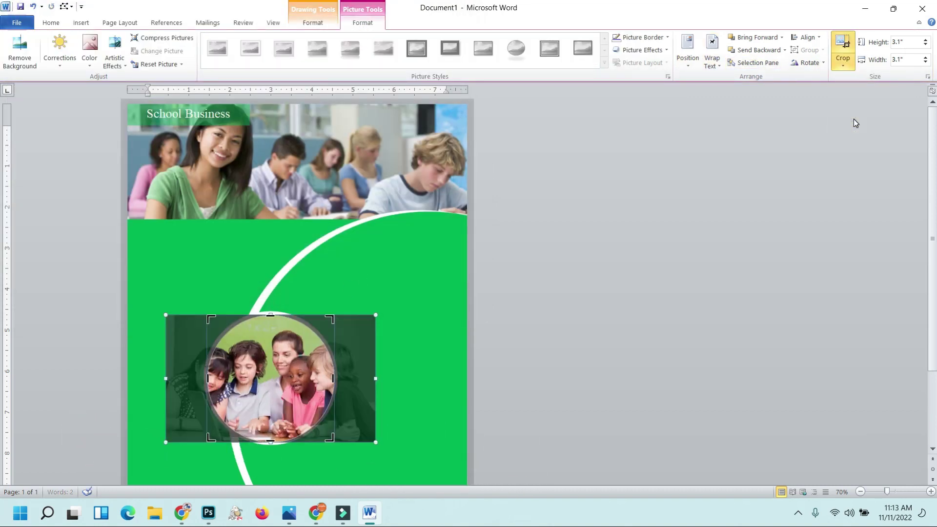
left_click_drag(274, 374, 254, 374)
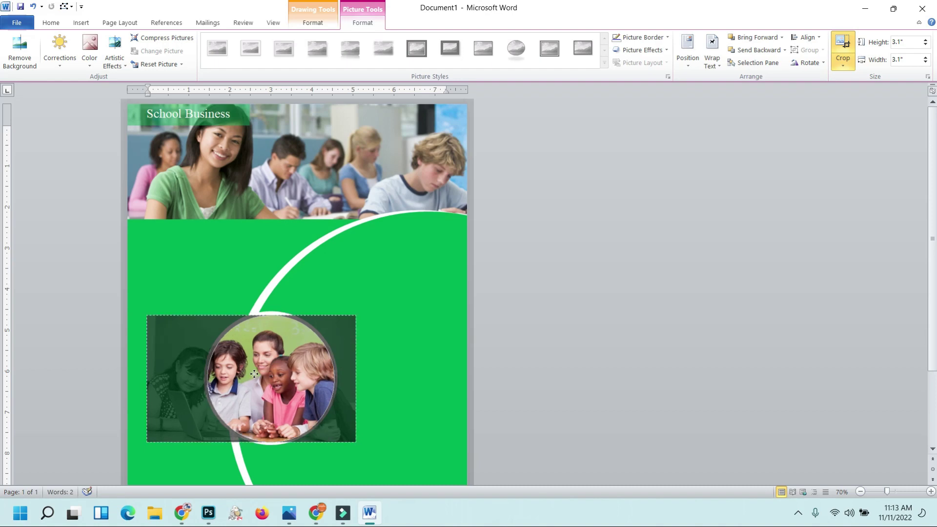
left_click(599, 376)
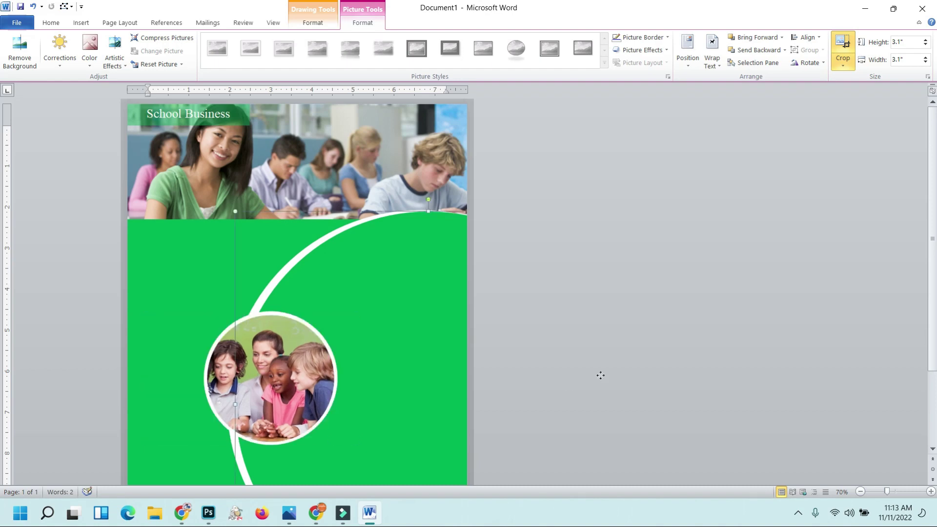
left_click(361, 393)
scroll(373, 359, "up", 4)
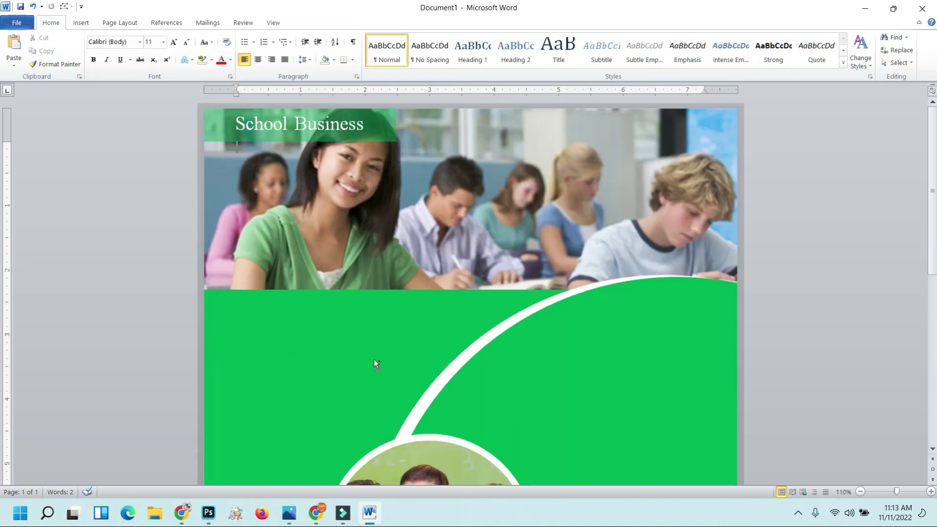
scroll(513, 320, "down", 3)
scroll(502, 316, "down", 3)
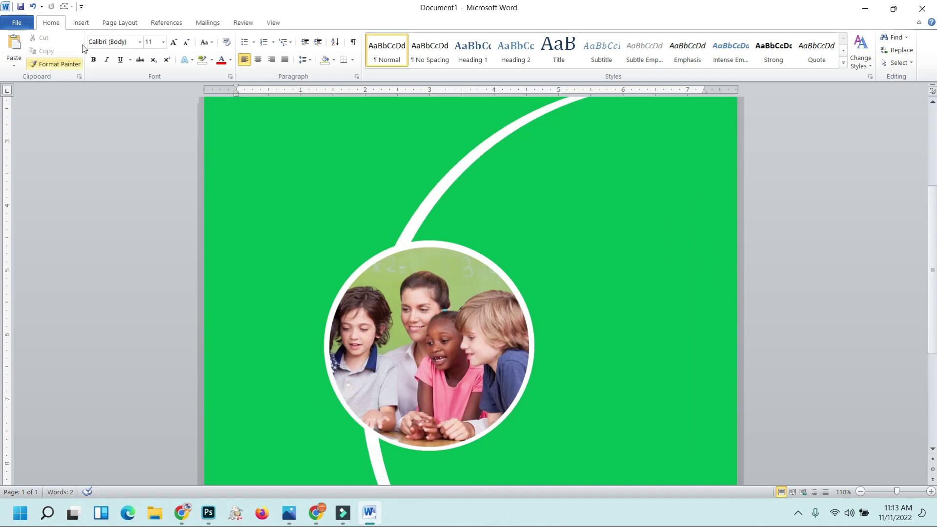
- Draw a small oval circle near the upper right of the green area
left_click(81, 23)
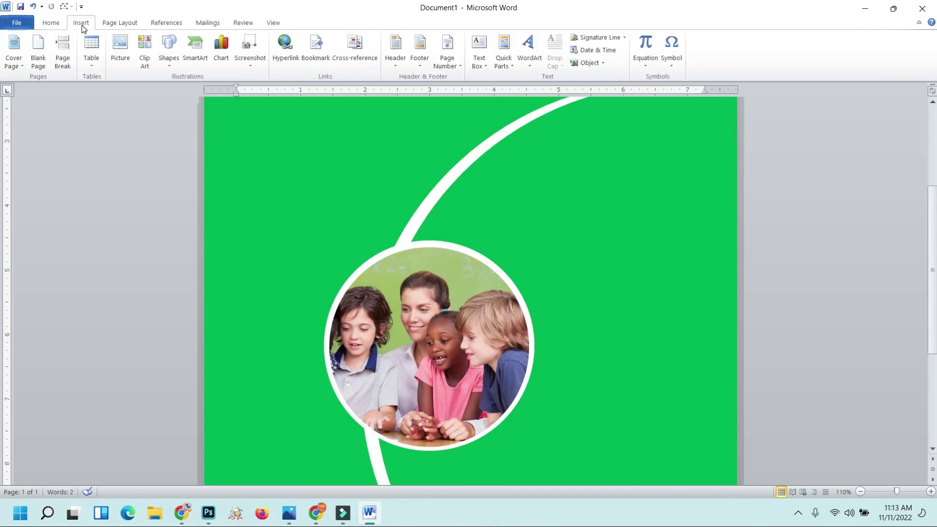
left_click(169, 49)
left_click(210, 89)
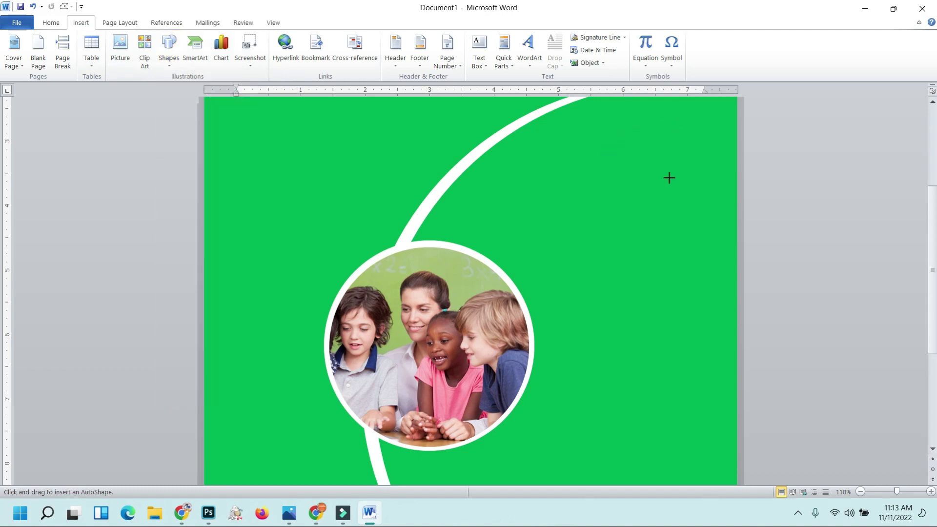
scroll(674, 191, "up", 3)
left_click_drag(650, 203, 694, 262)
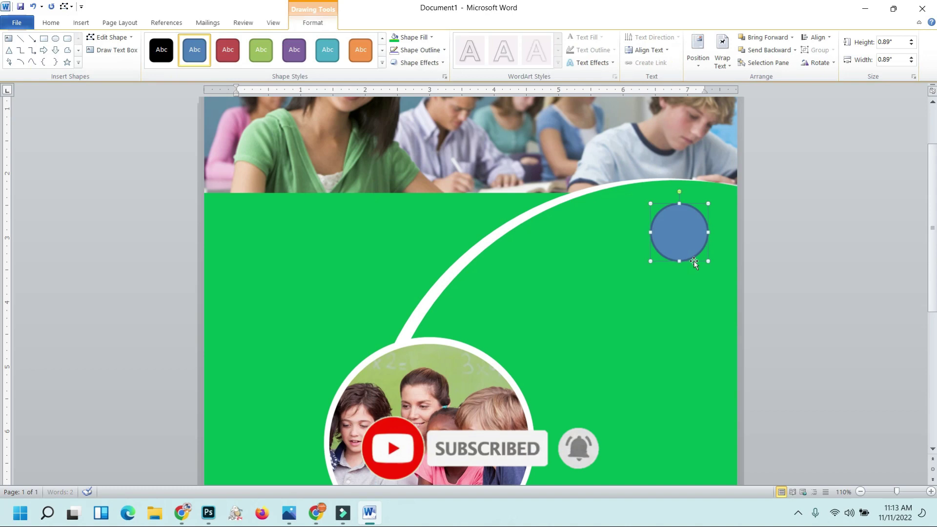
- Give the small circle a white outline and the background green fill
left_click(394, 50)
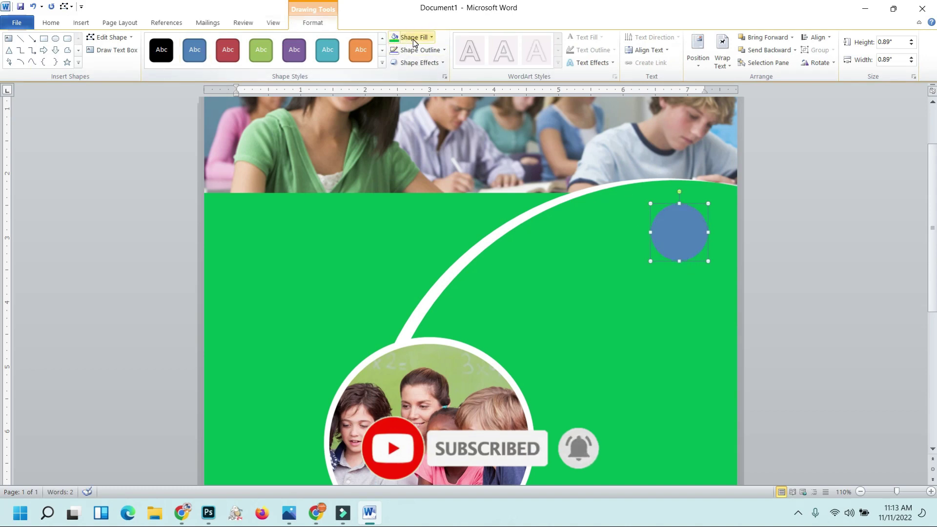
left_click(417, 50)
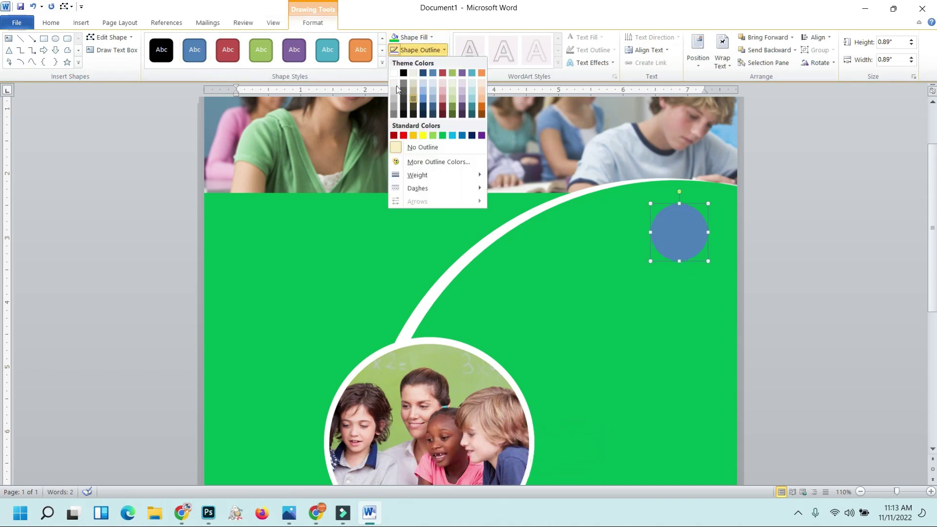
left_click(393, 72)
left_click(413, 37)
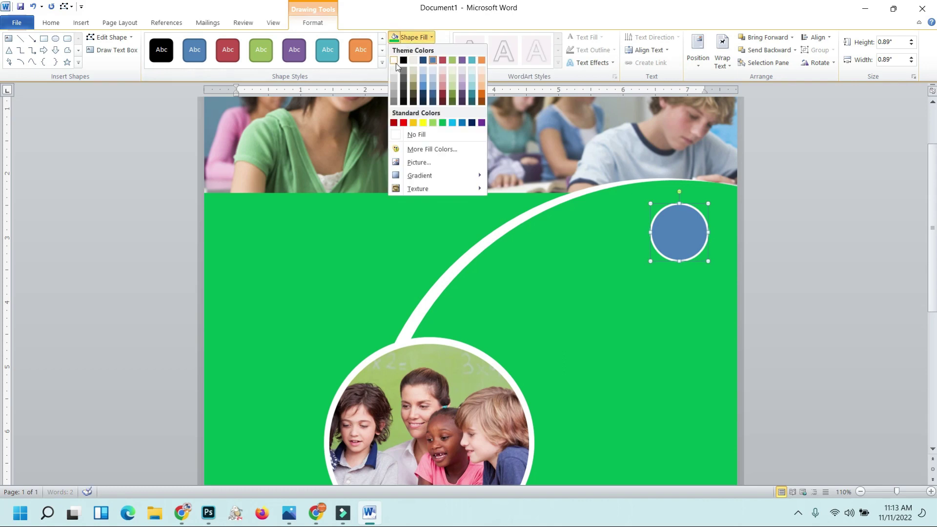
left_click(443, 121)
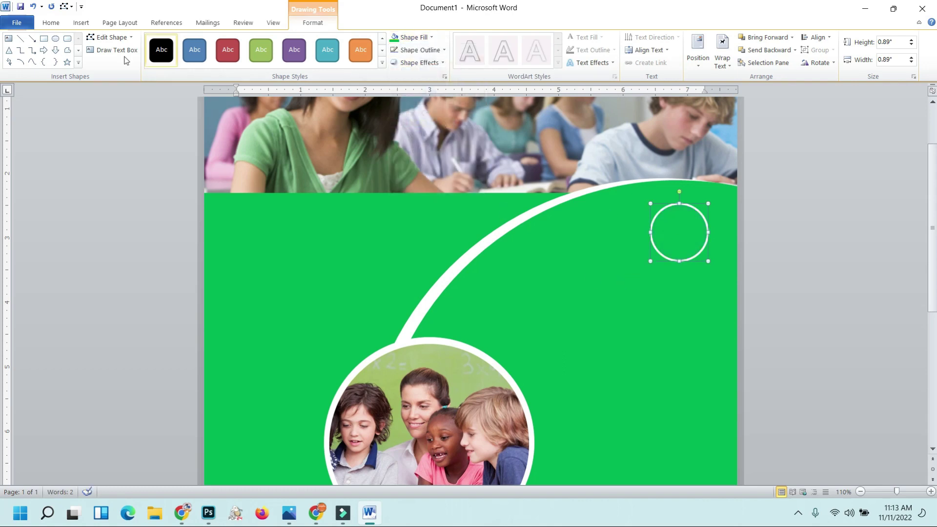
left_click(51, 23)
left_click(313, 23)
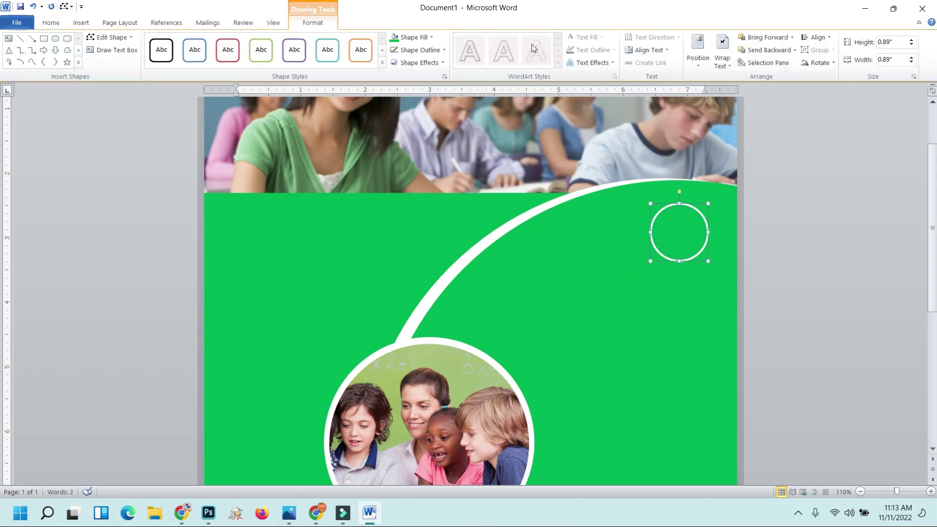
left_click(81, 23)
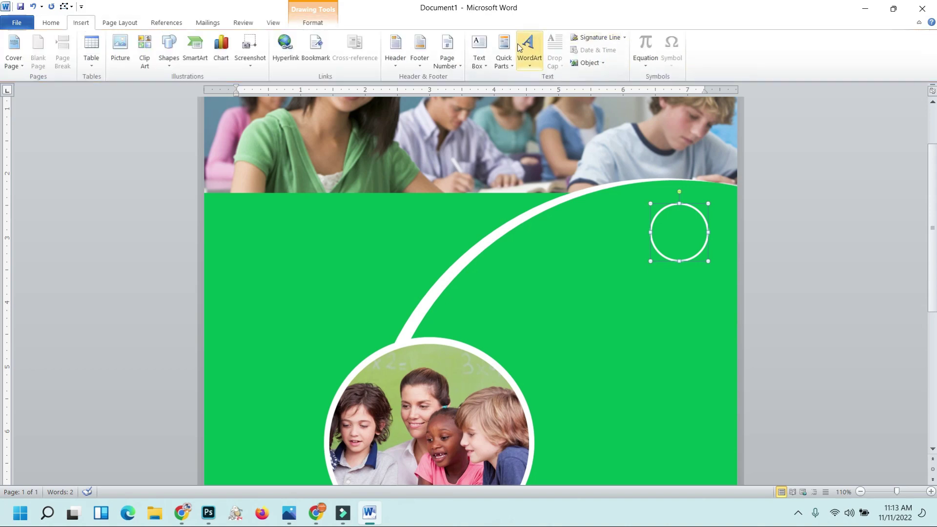
- Insert a WordArt text box reading 'LOGO' over the small circle
left_click(530, 62)
left_click(540, 91)
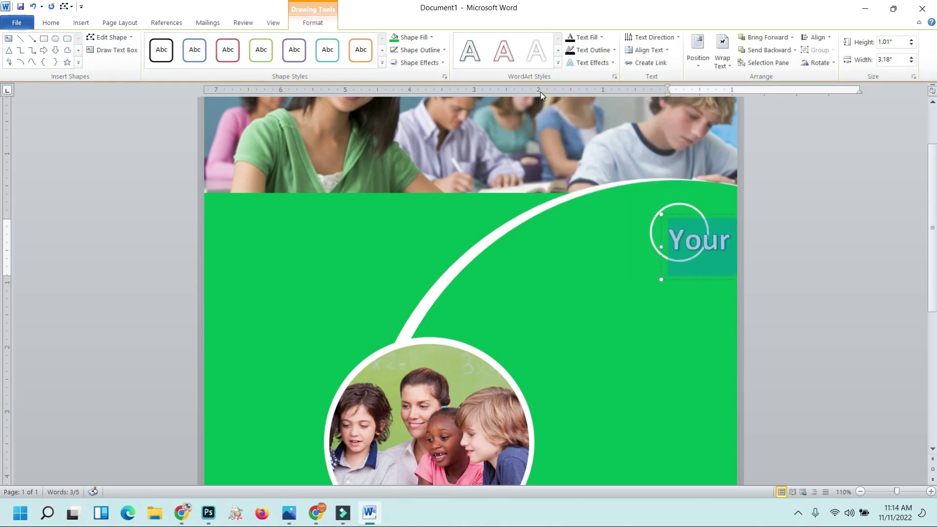
type("LOGO")
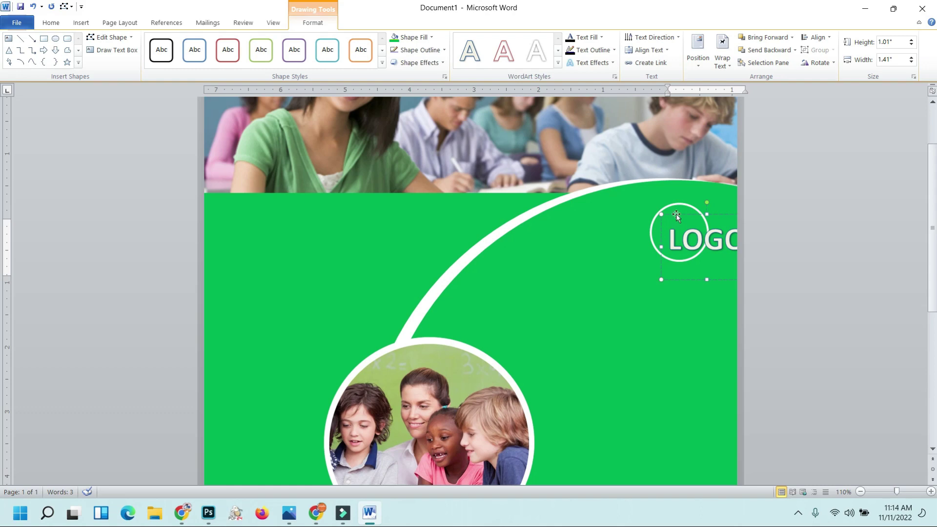
left_click_drag(676, 215, 646, 207)
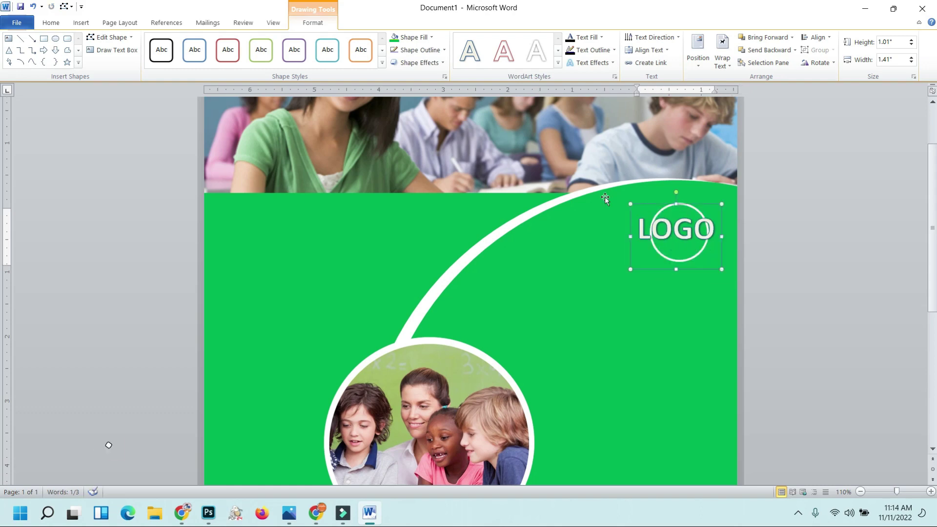
- Shrink the LOGO text to 22 pt and nudge its box into the circle
left_click(50, 23)
left_click(187, 42)
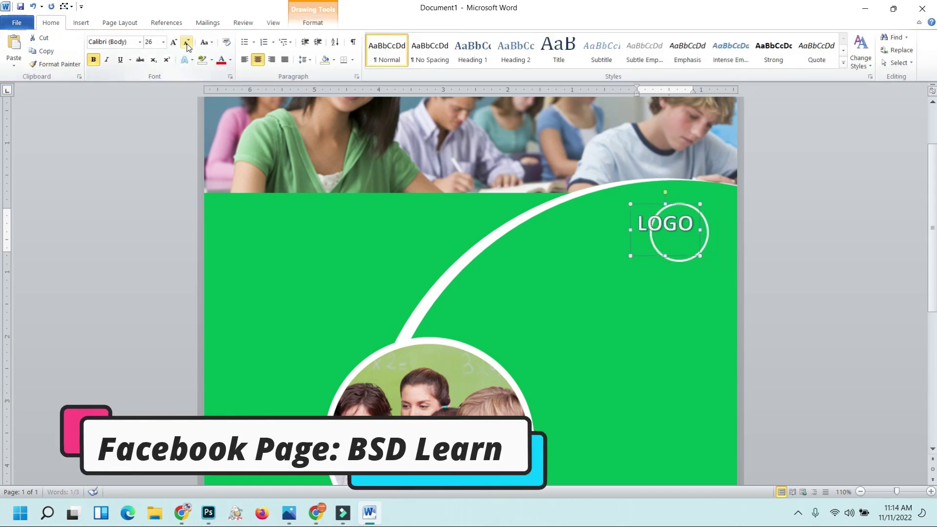
left_click(186, 42)
left_click(187, 42)
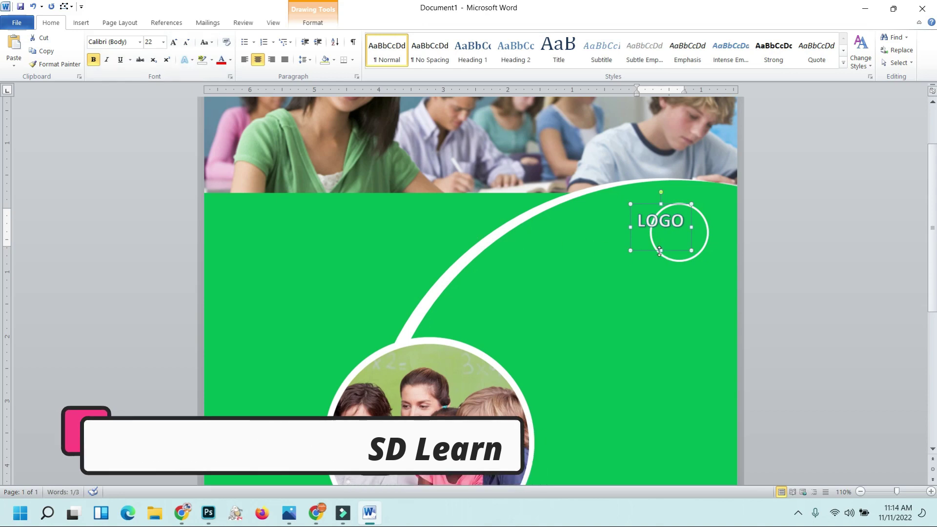
left_click_drag(667, 251, 660, 236)
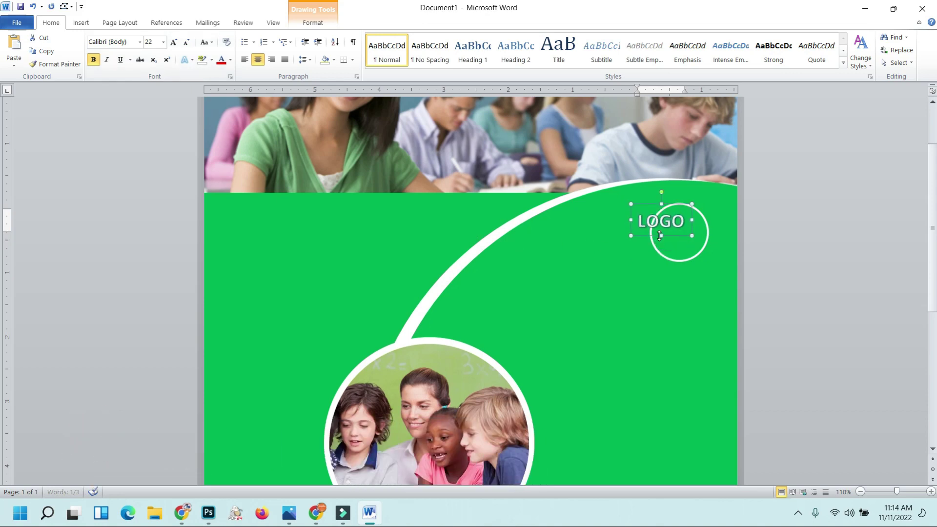
key("Right")
key("Right")
key("Right")
key("Right")
key("Right")
key("Right")
key("Right")
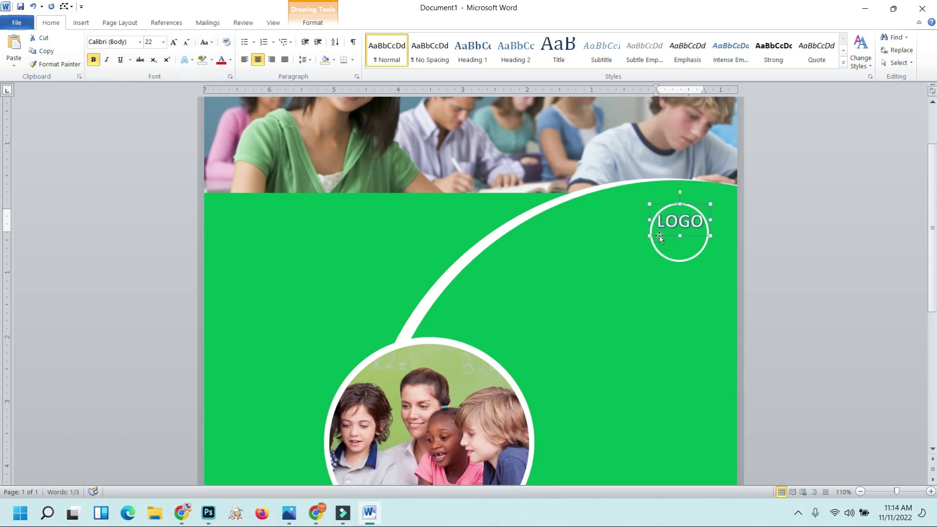
key("Down")
key("Down")
key("Down")
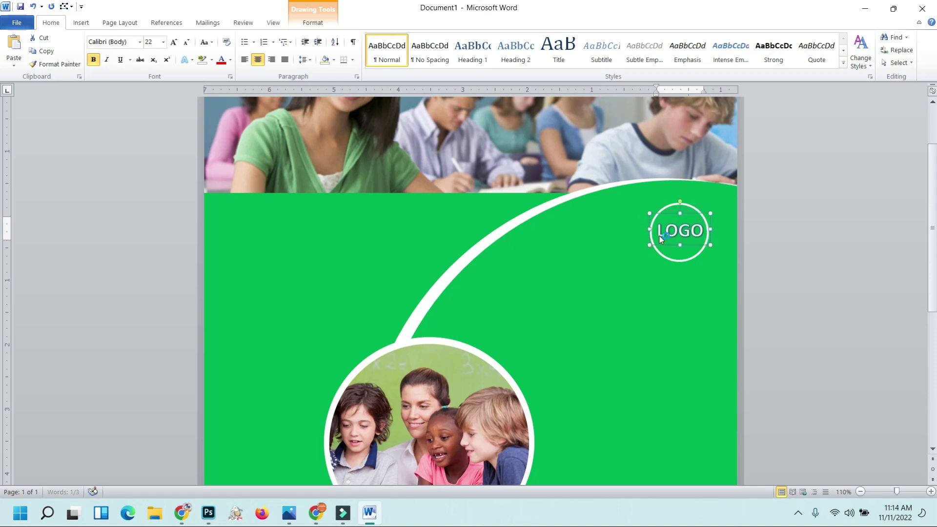
key("Left")
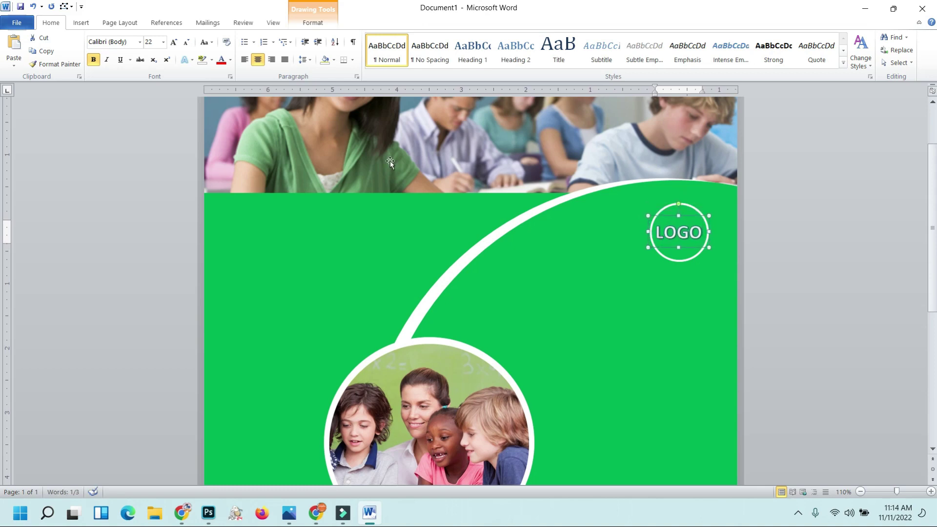
- Make the LOGO text white with no text outline
left_click(312, 23)
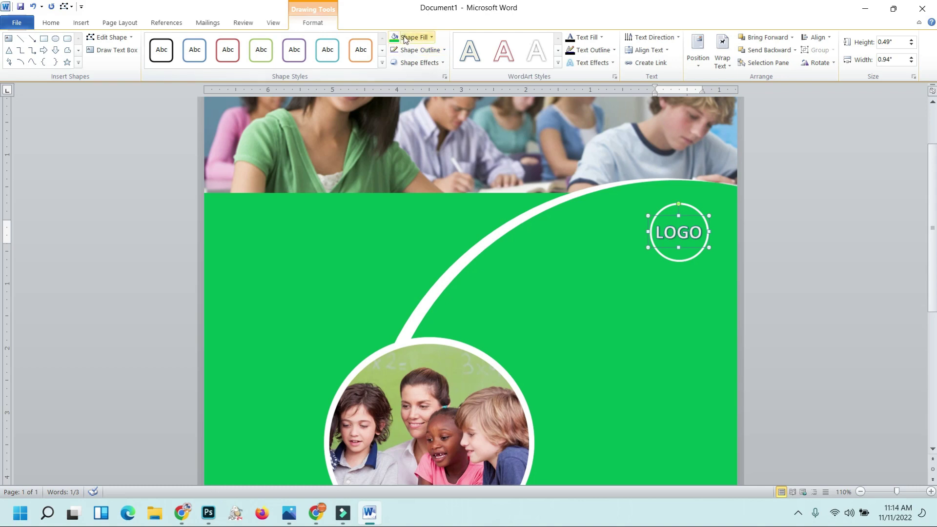
left_click(424, 39)
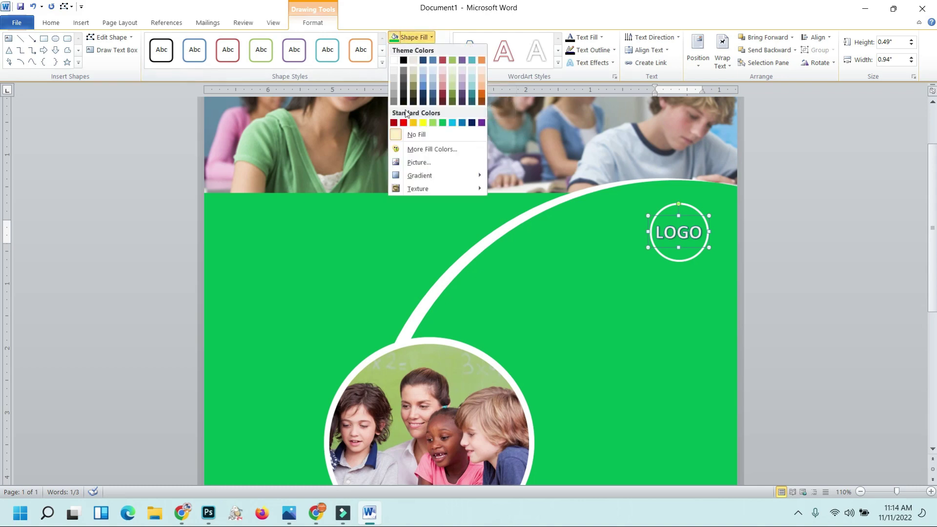
left_click(590, 39)
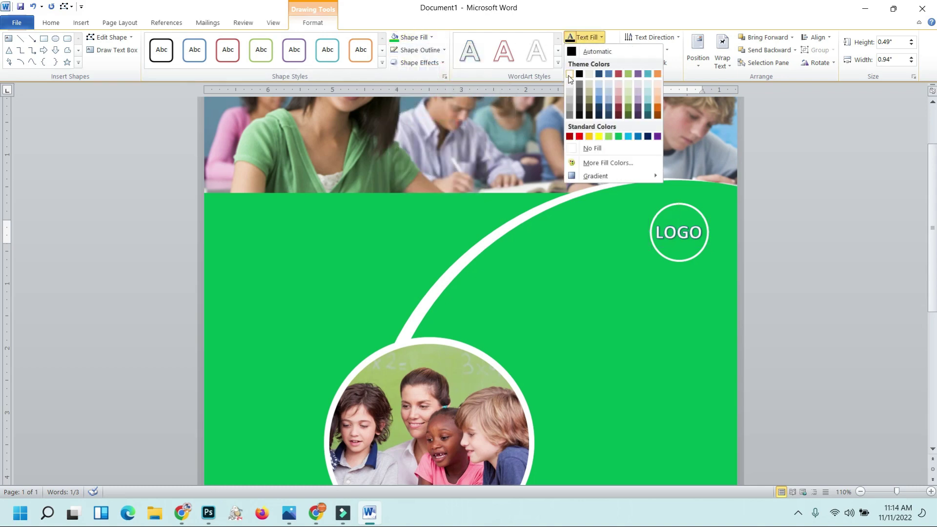
left_click(569, 74)
left_click(593, 50)
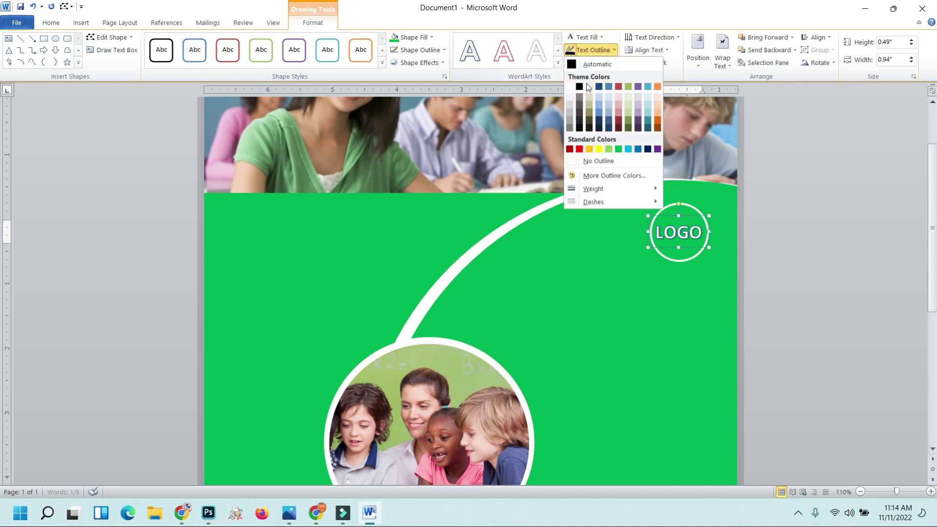
left_click(595, 163)
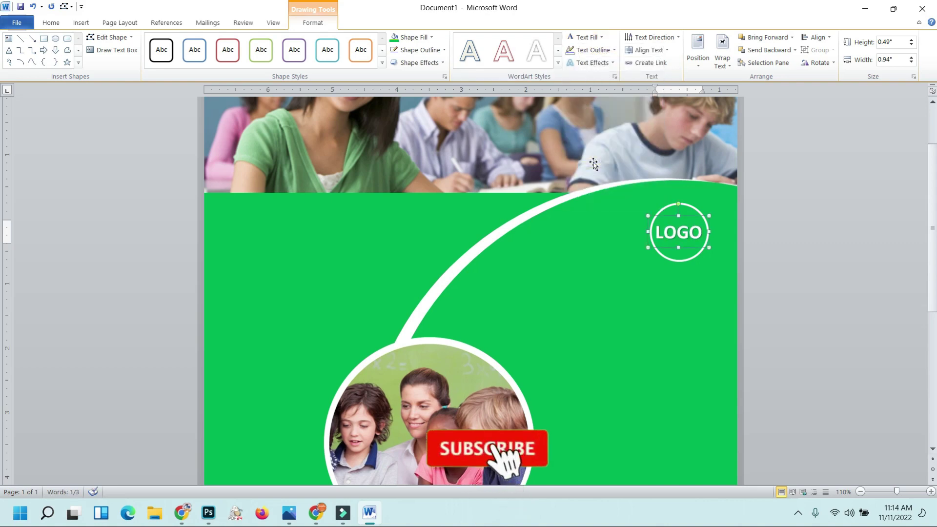
left_click(594, 168)
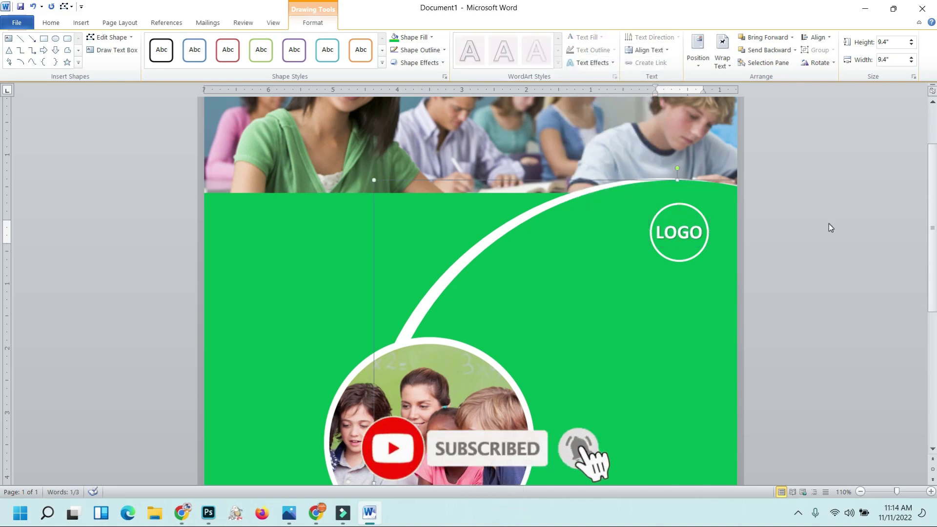
scroll(449, 327, "down", 3)
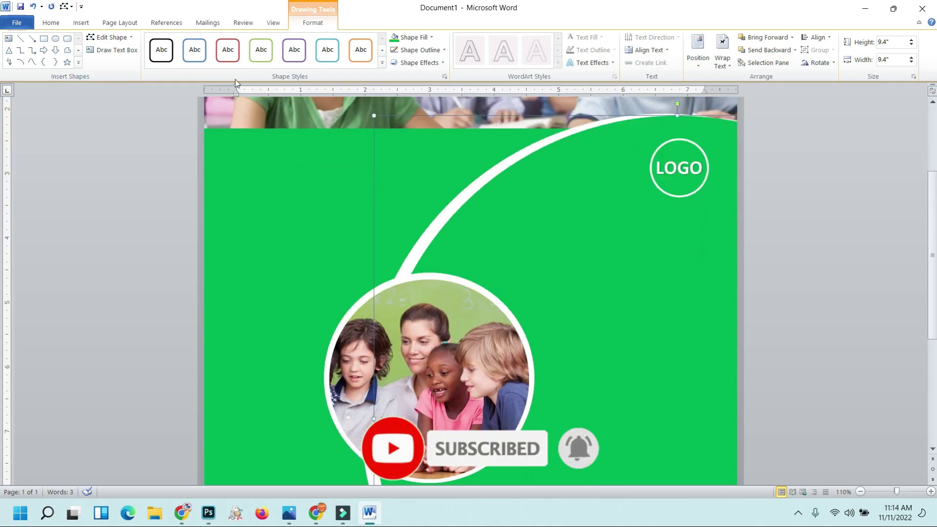
left_click(49, 23)
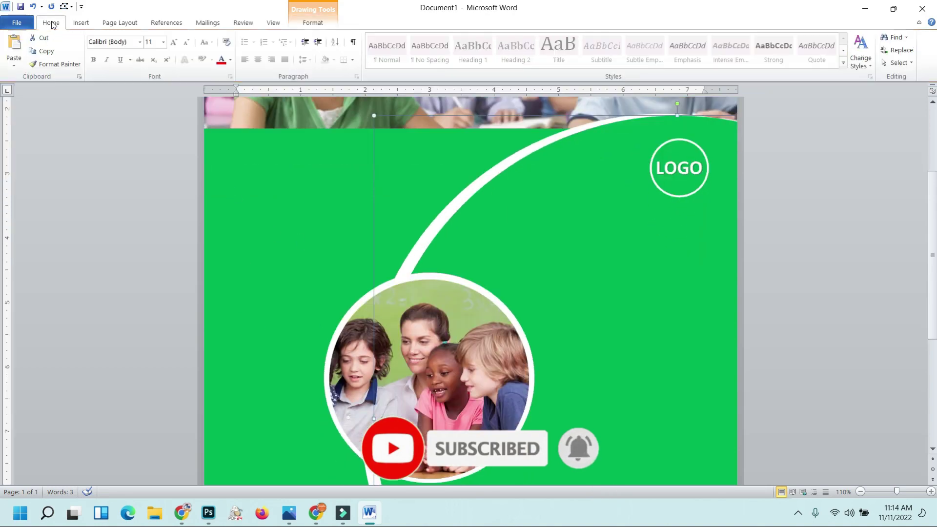
left_click(296, 23)
left_click(83, 23)
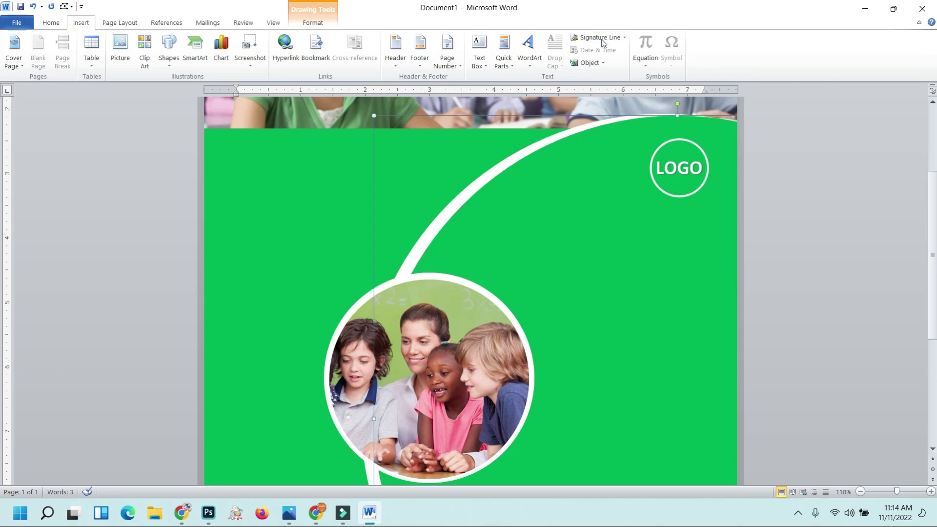
- Insert a three-line WordArt heading beside the logo reading SCHOOL ADMISSIONS OPEN
left_click(529, 48)
left_click(534, 90)
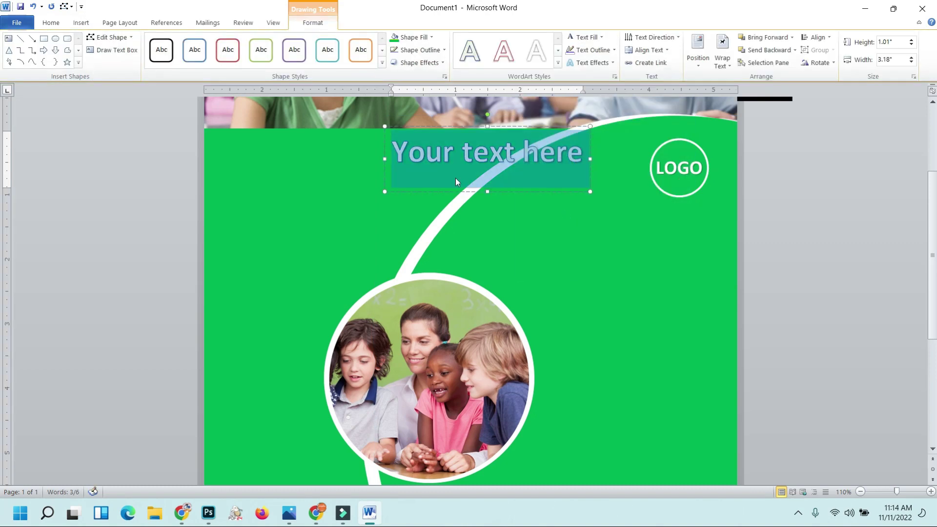
left_click_drag(443, 125, 550, 206)
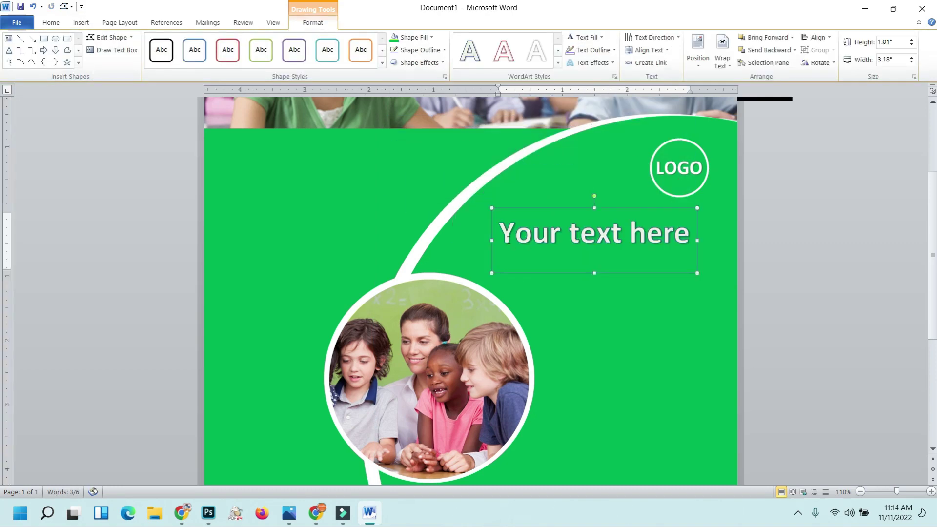
type("SCHOOL")
key("Return")
type("ADMISSION")
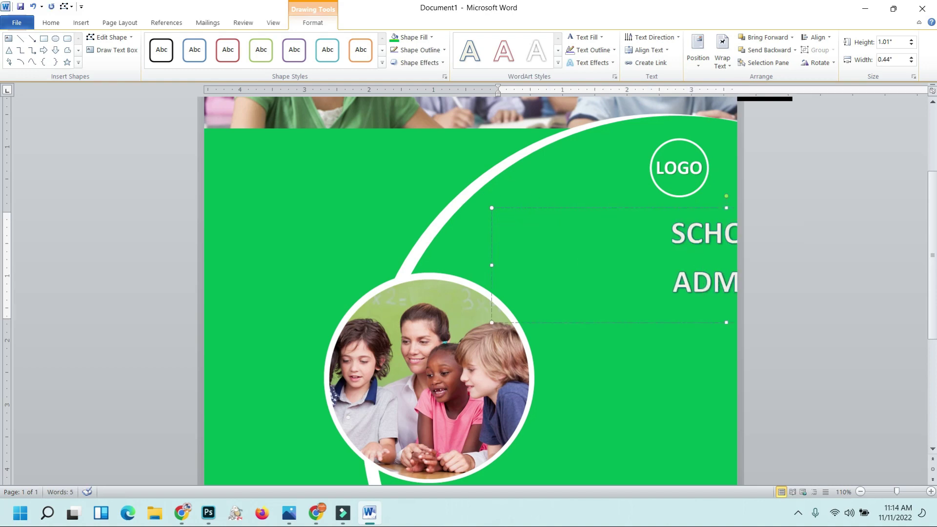
key("Return")
type("OPEN")
left_click(581, 205)
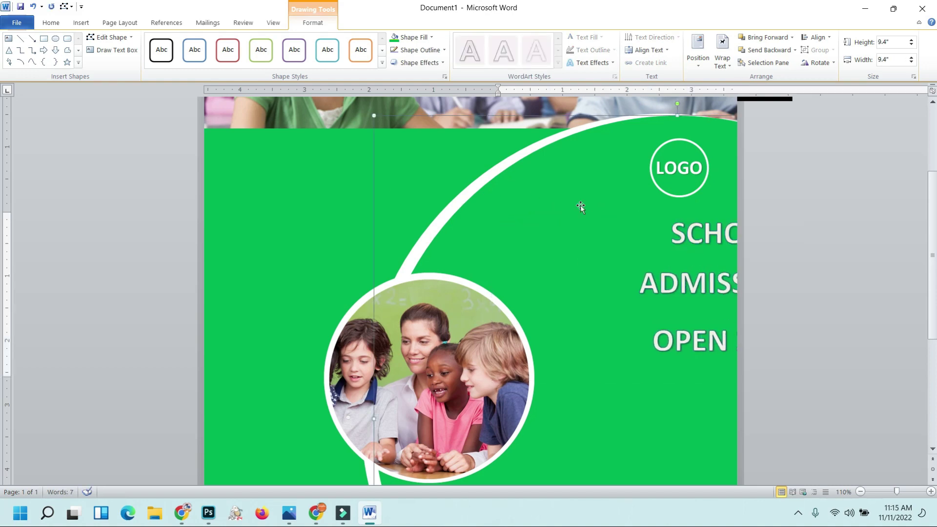
- Left-align the heading and set it to Times New Roman 48 pt
left_click(673, 215)
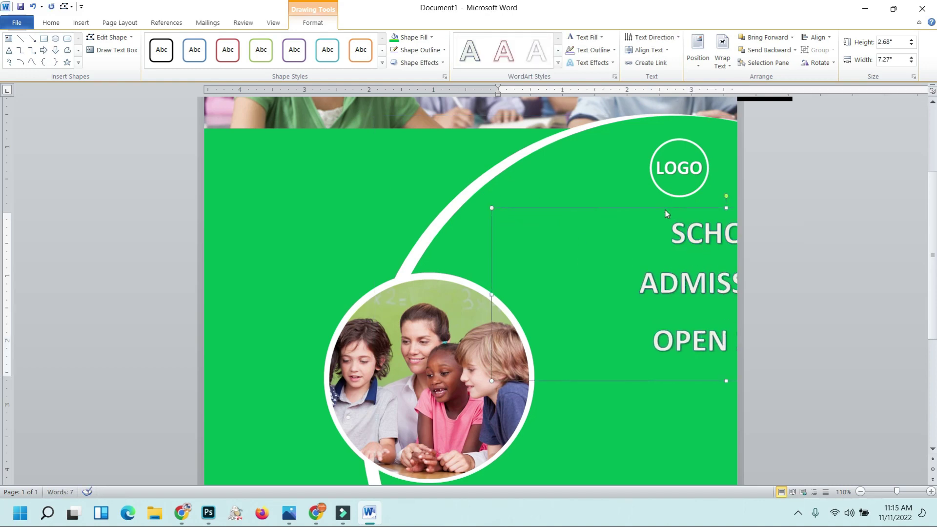
left_click(62, 25)
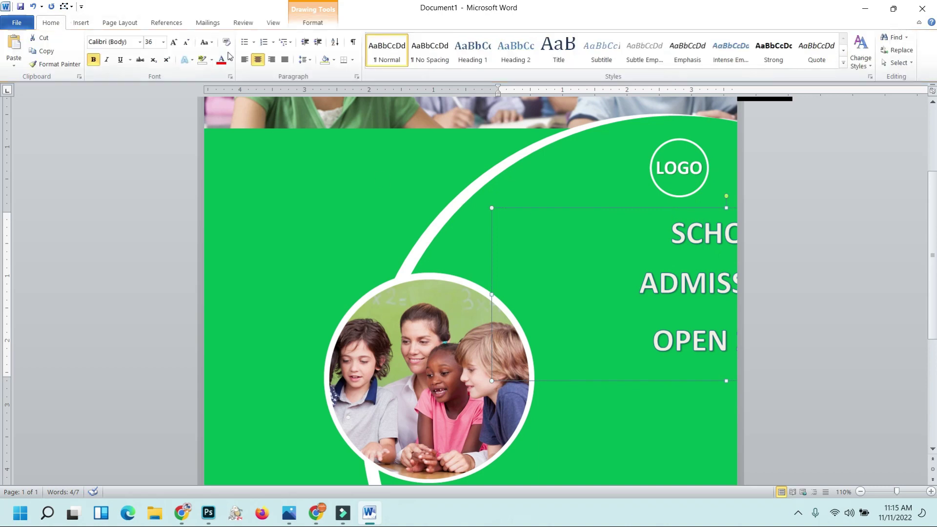
left_click(245, 59)
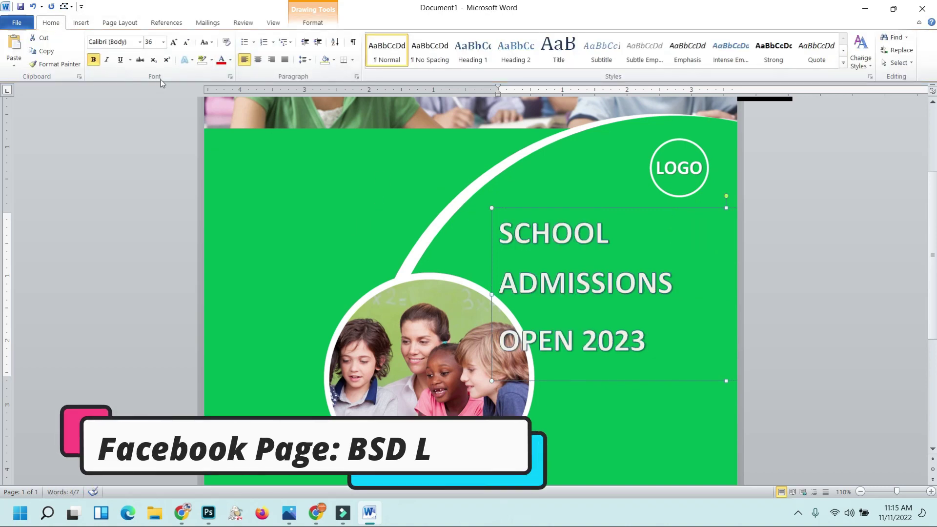
left_click(130, 43)
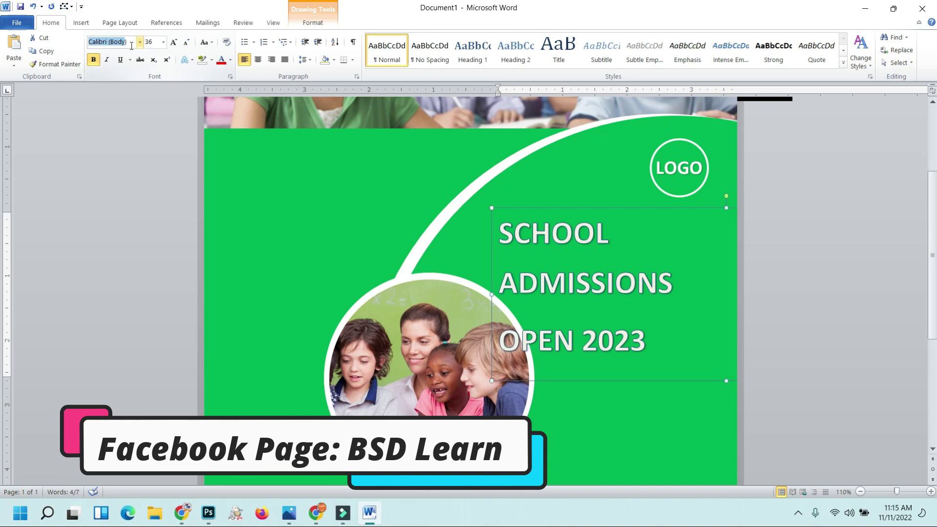
type("Times New Rom")
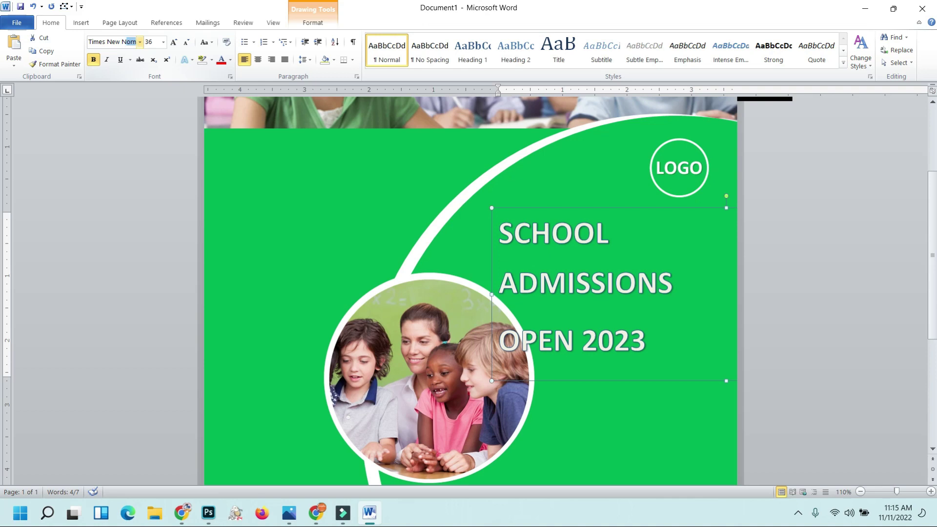
key("Return")
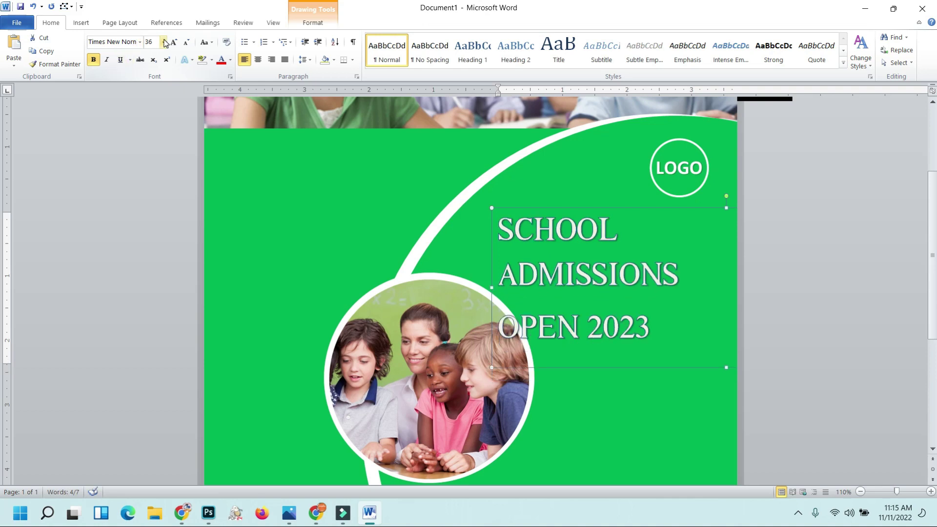
left_click(174, 43)
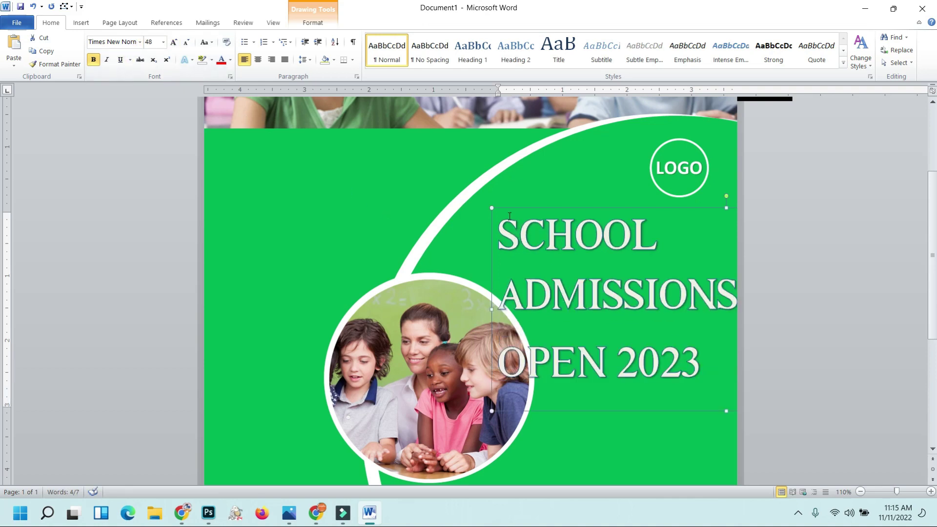
left_click(175, 43)
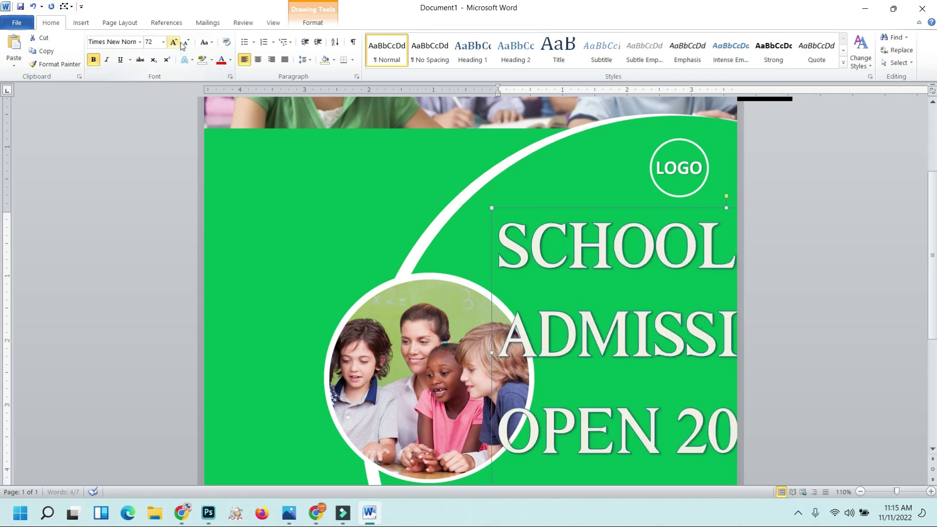
left_click(186, 42)
left_click(187, 42)
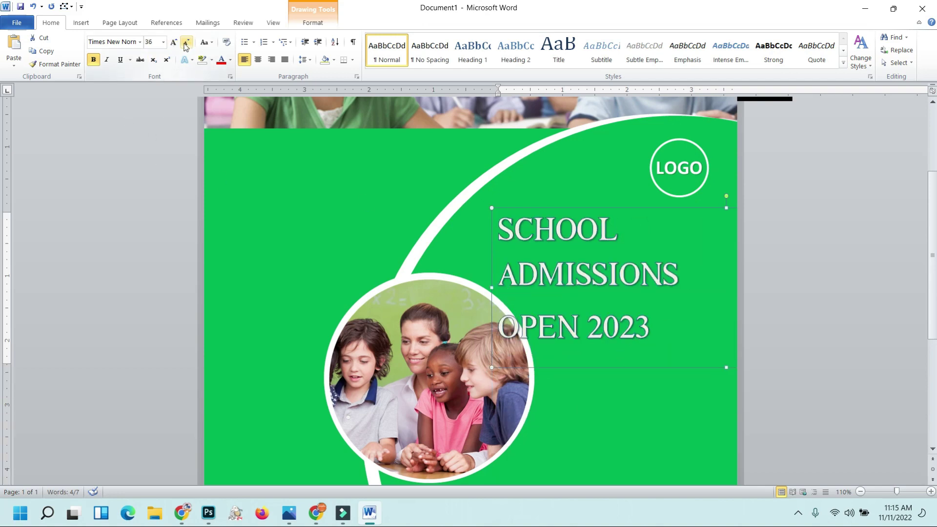
left_click(175, 42)
key("Right")
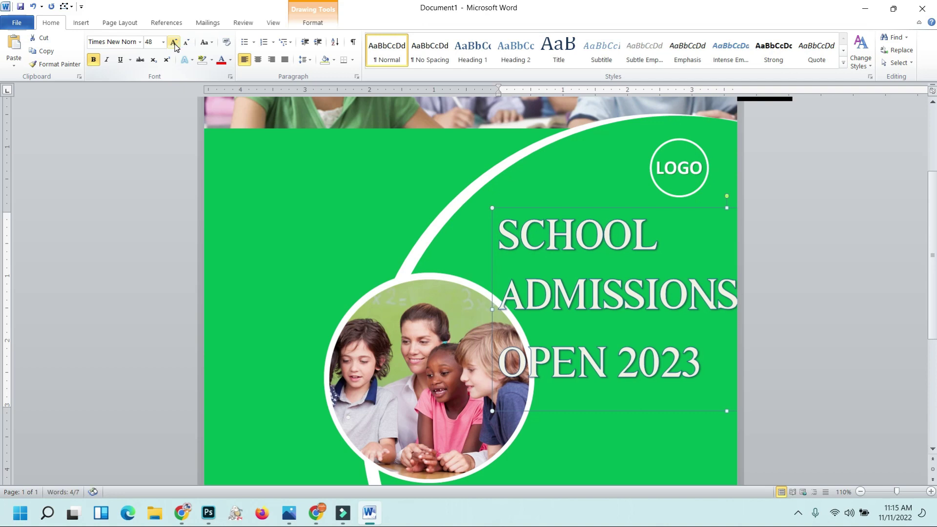
key("Right")
key("Right")
key("Right")
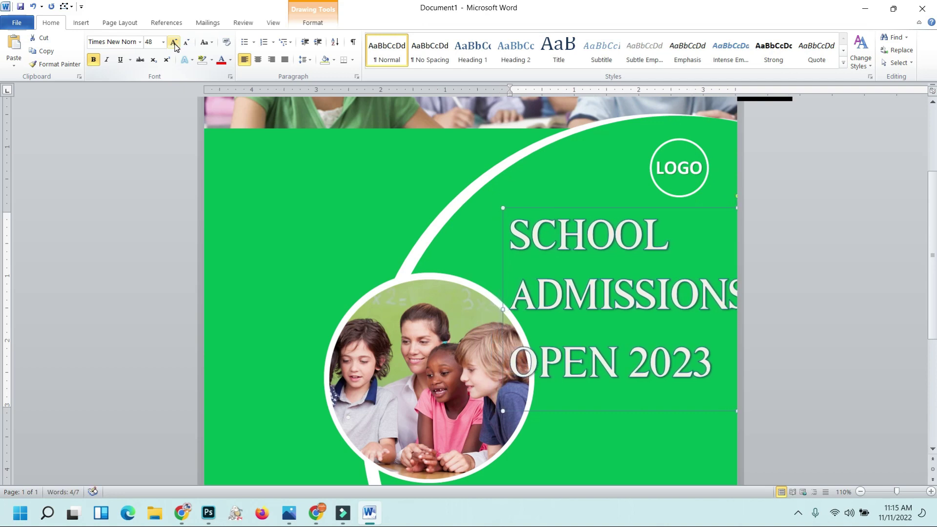
- Remove the heading's line spacing and shrink the ADMISSIONS OPEN 2023 lines to 36 pt
left_click(308, 60)
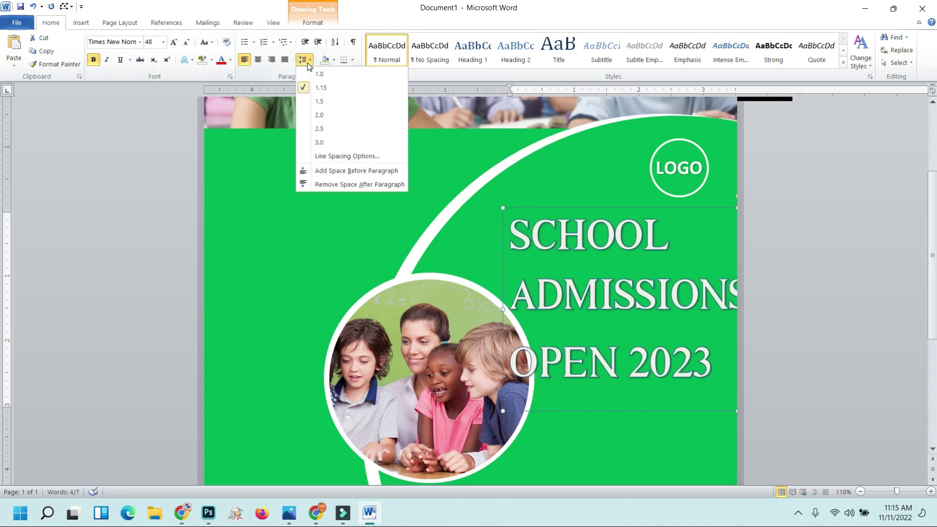
left_click(320, 180)
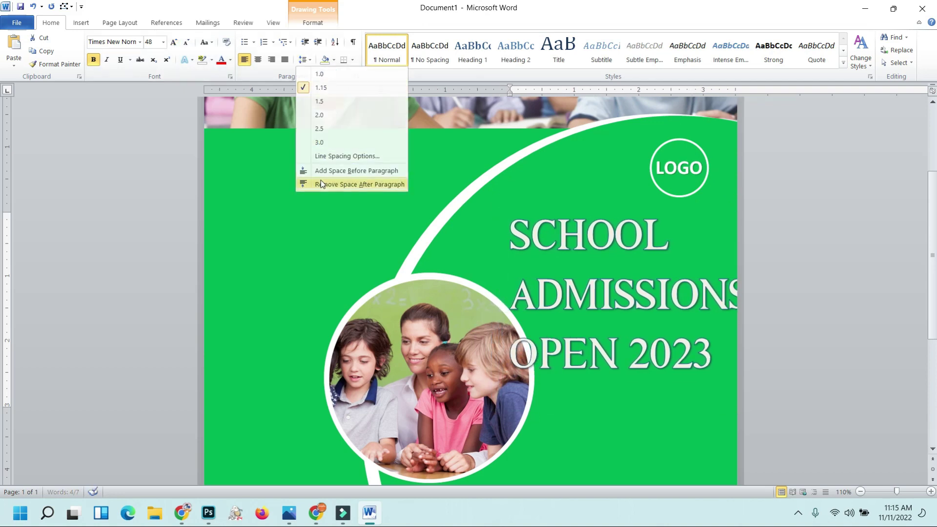
left_click(304, 59)
left_click(319, 75)
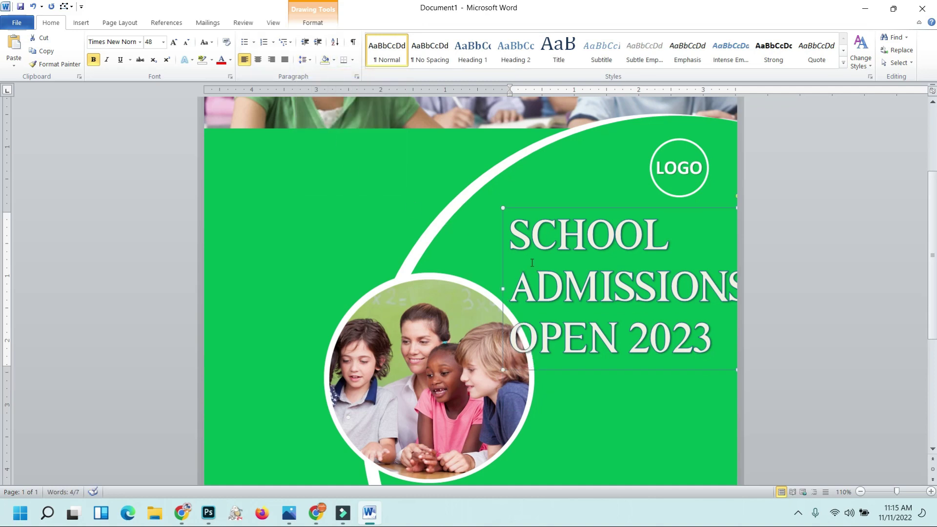
left_click_drag(518, 282, 668, 335)
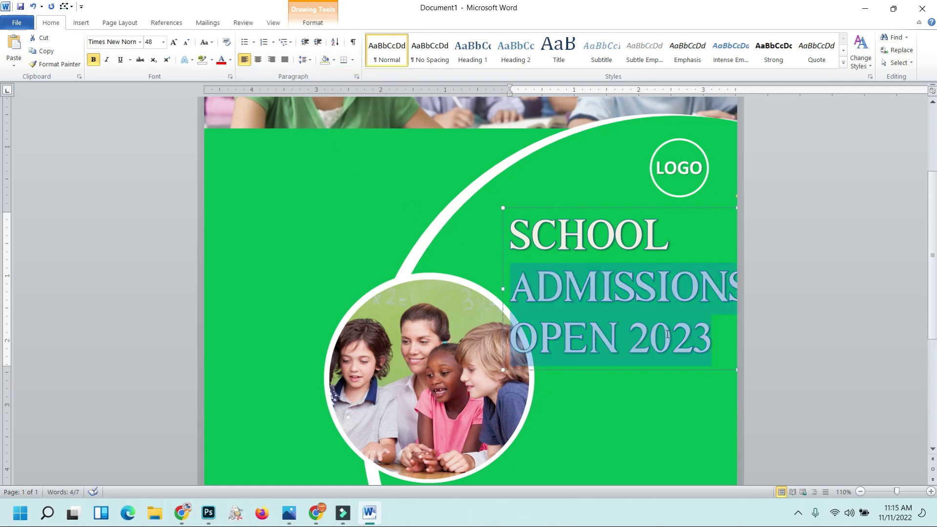
left_click(187, 43)
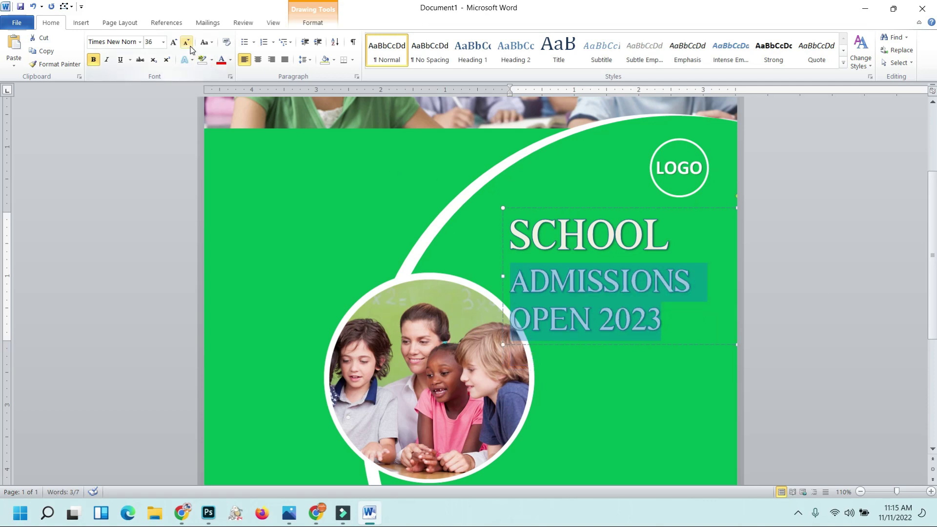
left_click(576, 209)
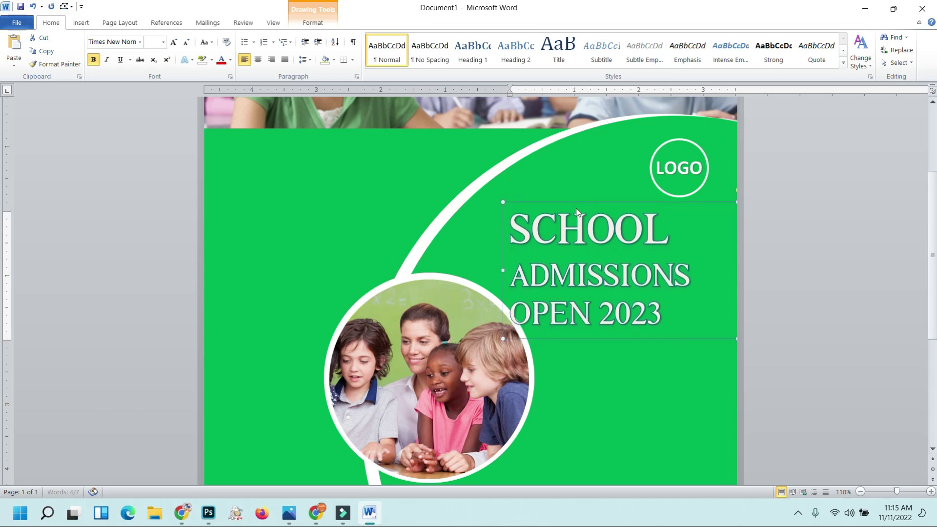
key("Up")
key("Up")
key("Up")
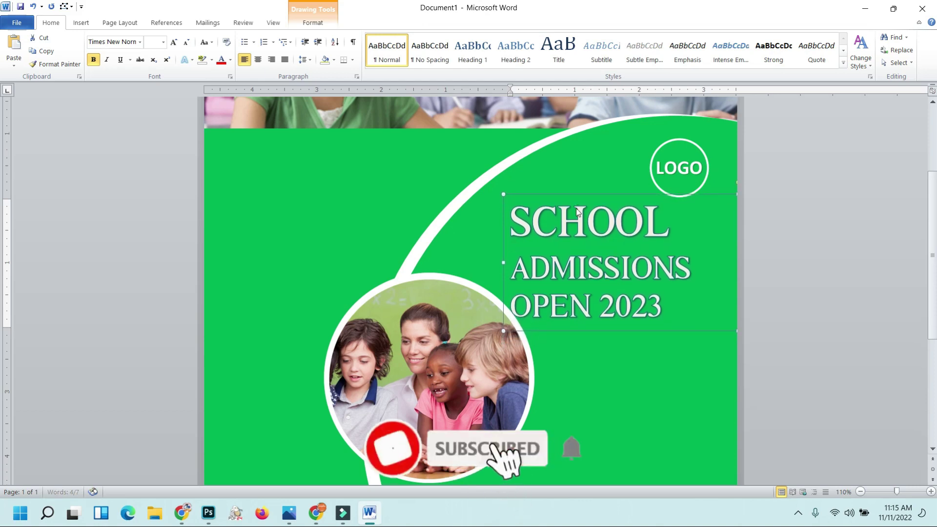
key("Right")
key("Right")
key("Right")
key("Right")
key("Right")
key("Right")
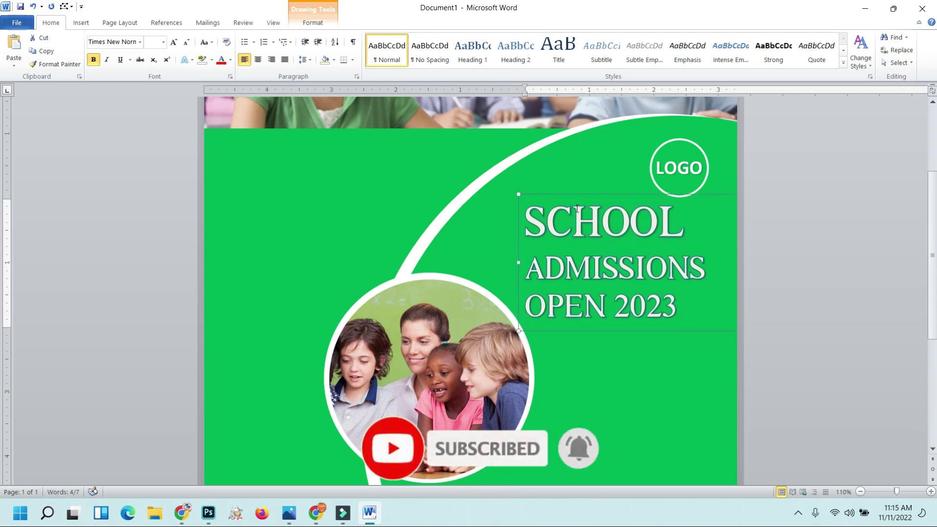
- Style the heading text white with no outline and an outer shadow
left_click(313, 23)
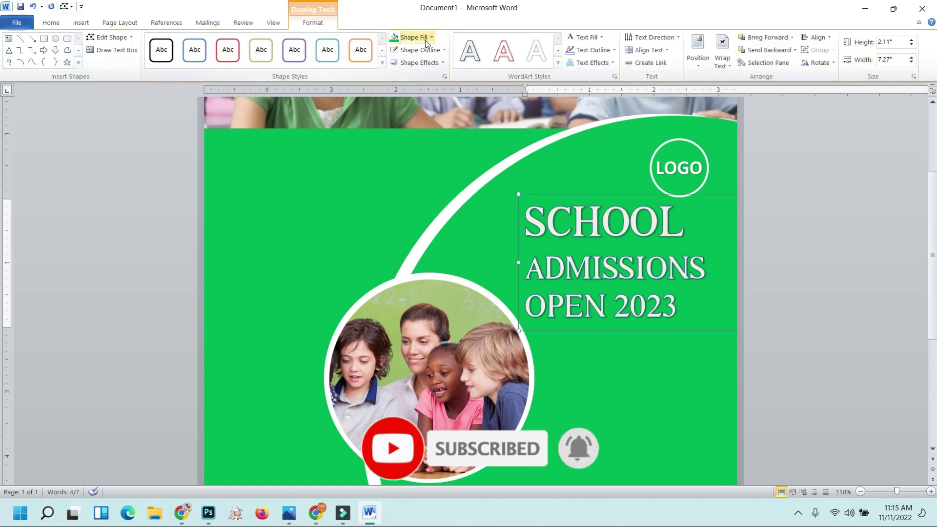
left_click(591, 50)
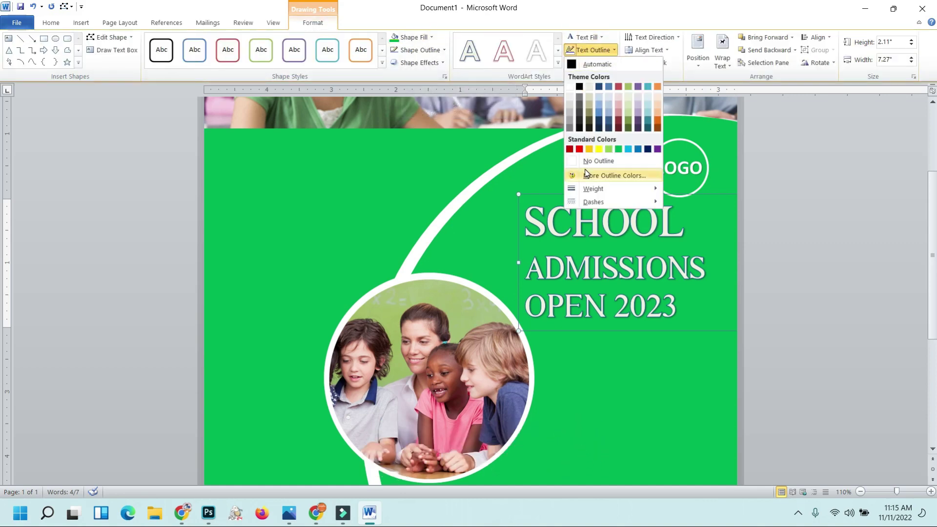
left_click(598, 161)
left_click(584, 38)
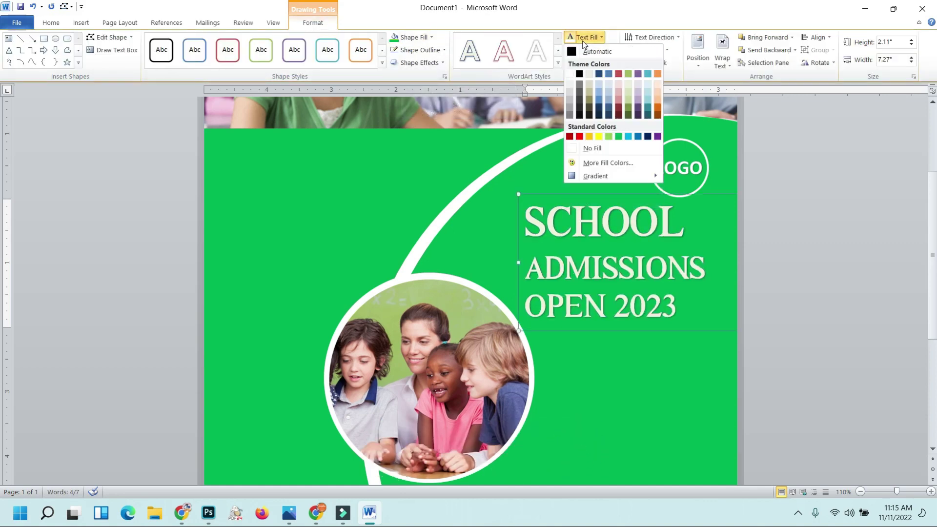
left_click(570, 73)
left_click(590, 63)
mouse_move(602, 83)
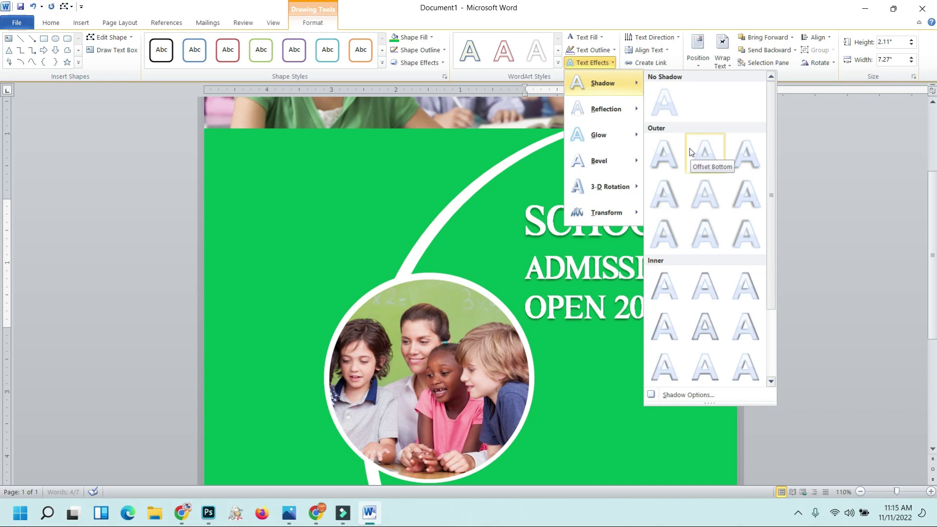
left_click(664, 153)
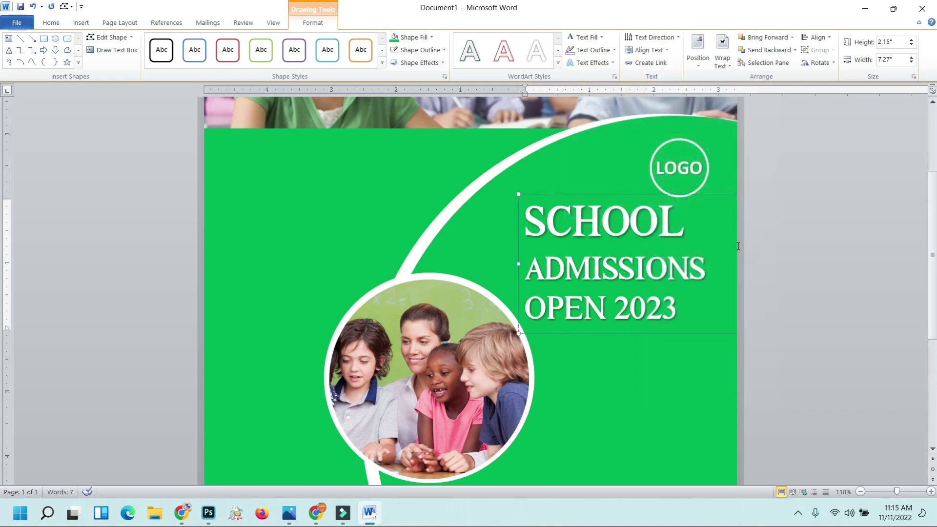
scroll(752, 268, "down", 3)
left_click(844, 282)
- Insert a WordArt placeholder and drag it below the admissions heading, beside the photo
scroll(845, 283, "down", 2)
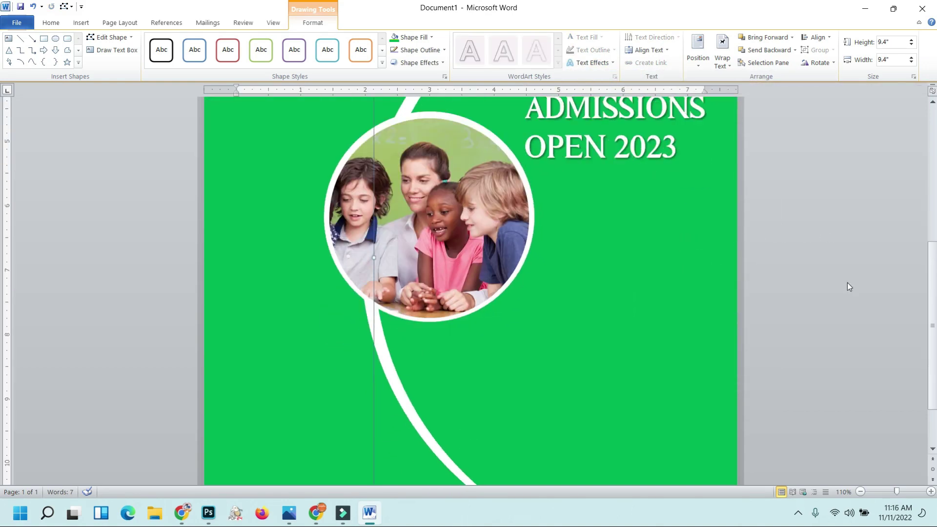
scroll(847, 283, "down", 1)
scroll(847, 283, "down", 1)
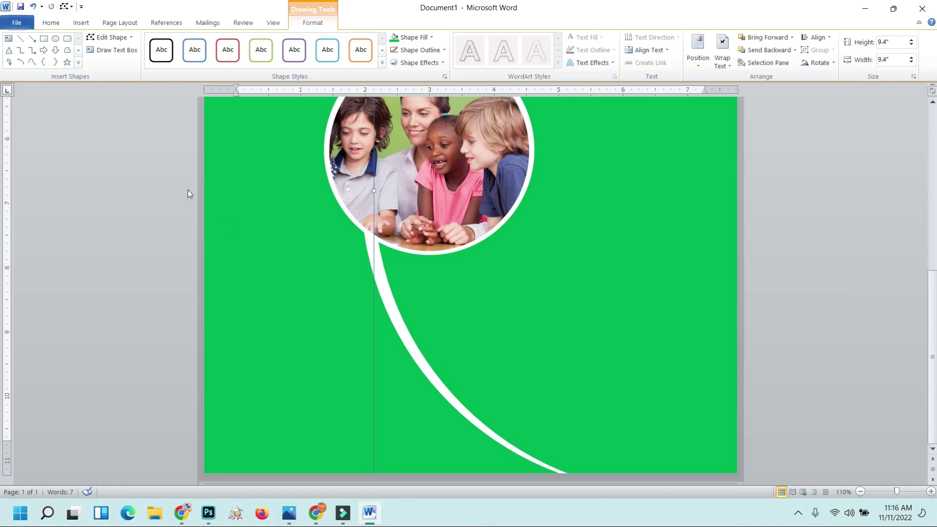
left_click(49, 22)
left_click(80, 23)
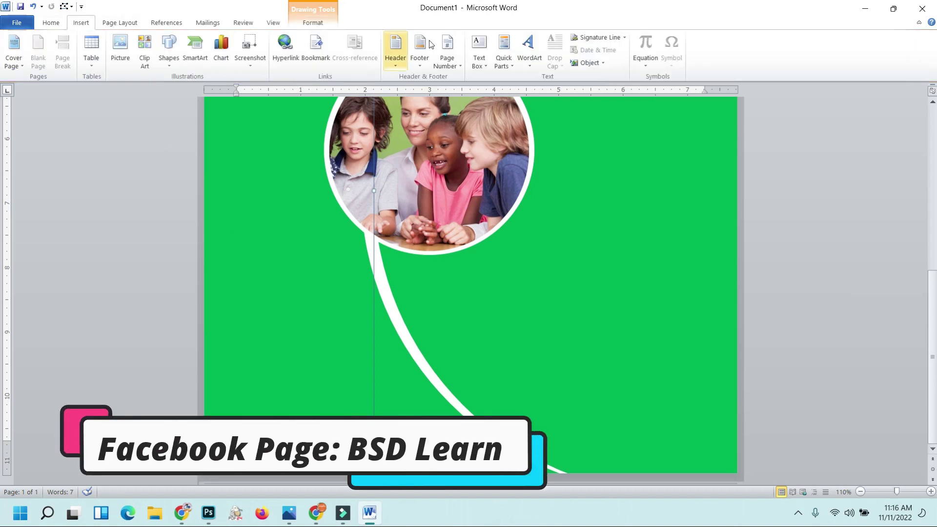
left_click(529, 48)
left_click(604, 176)
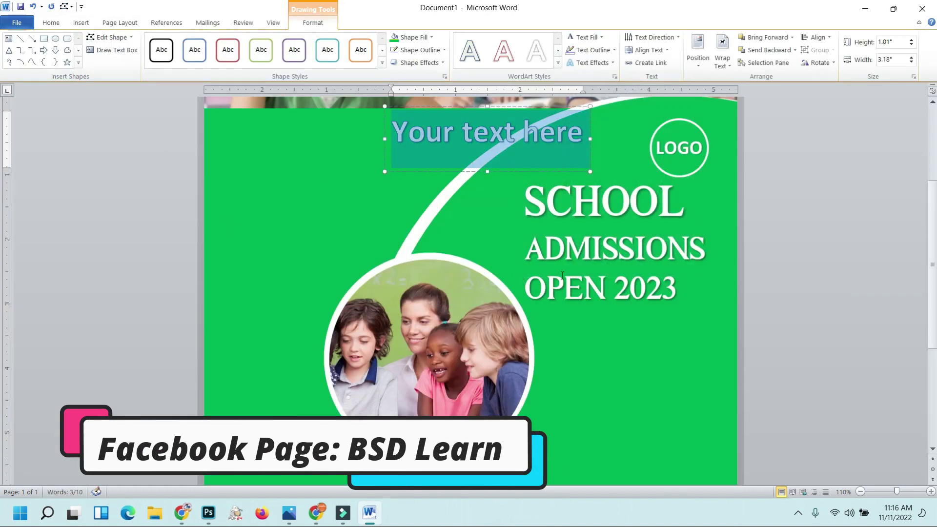
mouse_move(433, 170)
left_mouse_down()
mouse_move(590, 420)
mouse_move(581, 406)
left_mouse_up()
- Replace the WordArt placeholder text with the MANAGRMANT heading
scroll(581, 400, "down", 3)
scroll(571, 366, "down", 1)
scroll(575, 232, "down", 2)
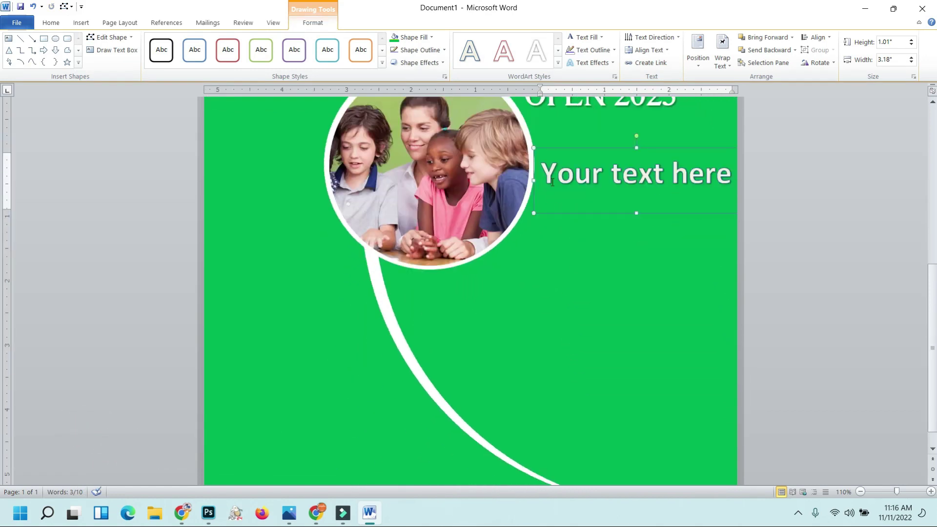
left_click_drag(552, 182, 723, 181)
type("MANA")
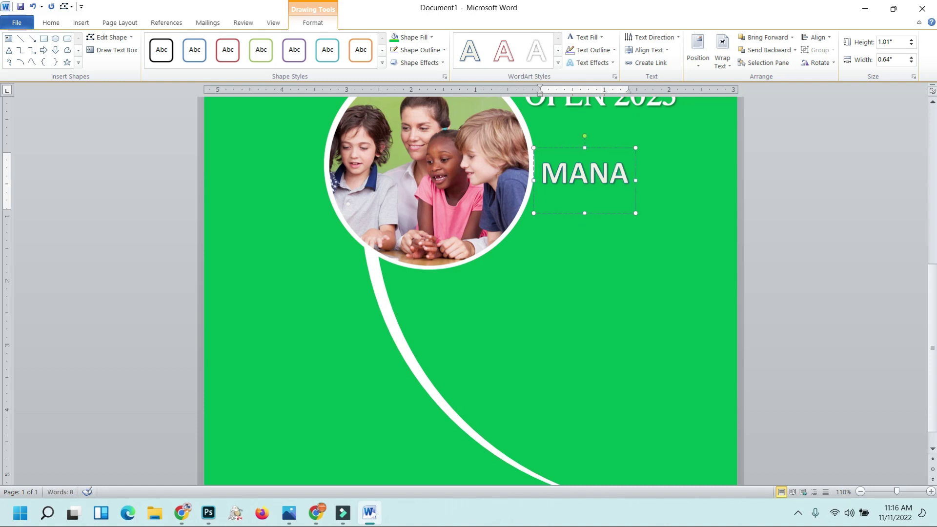
type("GRMAN")
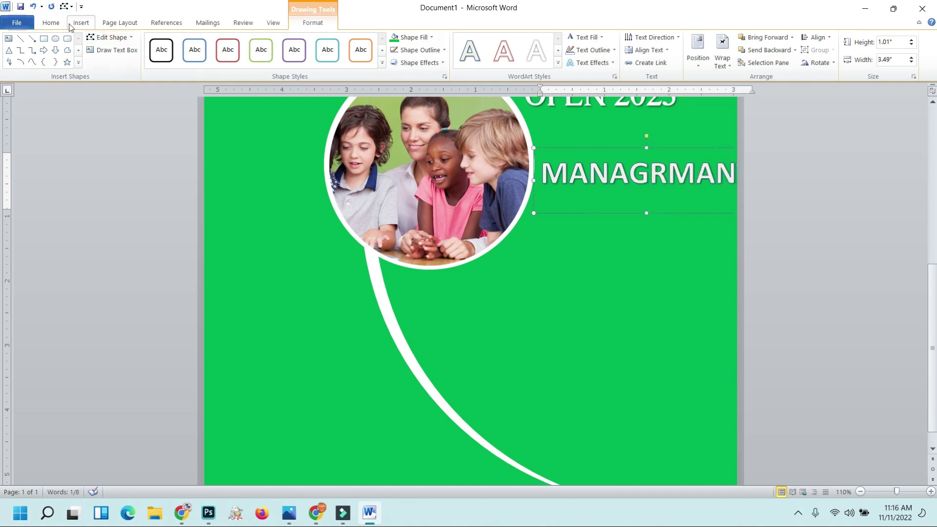
- Set the heading to Times New Roman 28, undoing an accidental change to the white curve
left_click(51, 23)
left_click(116, 43)
type("Times New Rom")
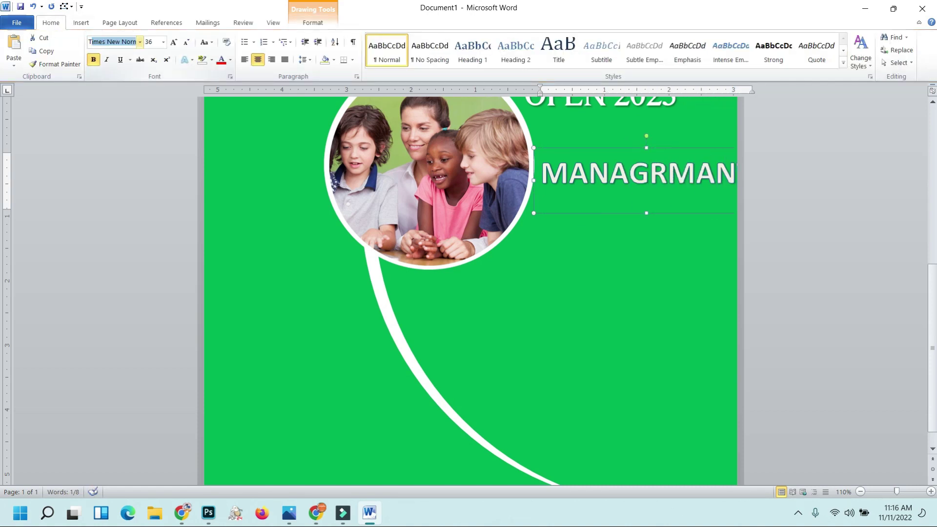
key("Return")
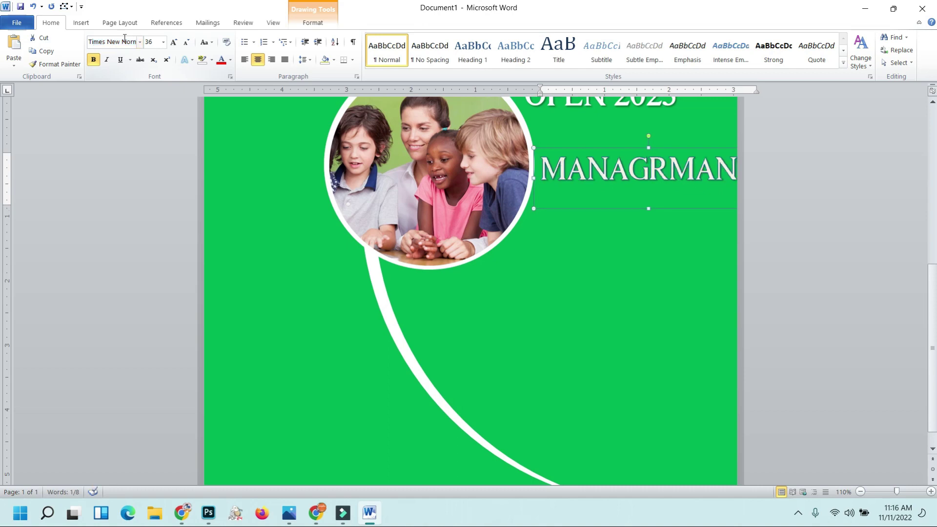
left_click(187, 44)
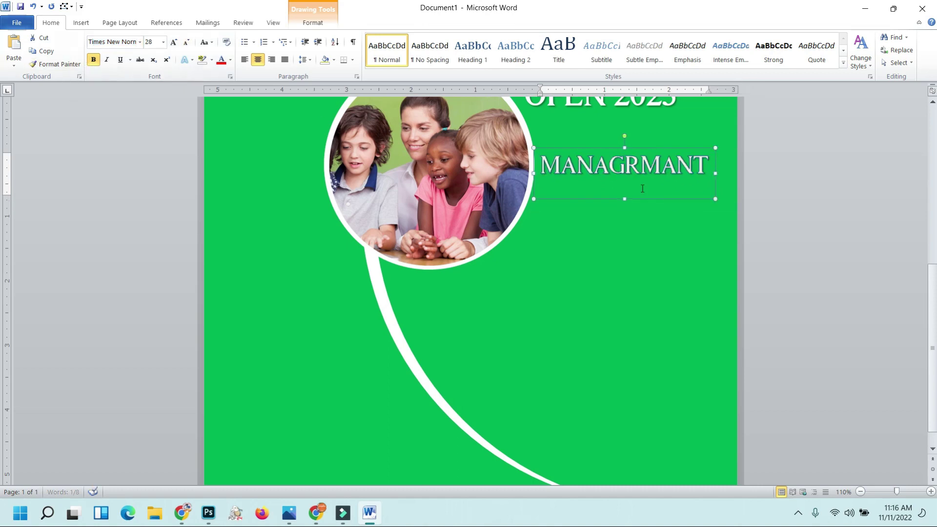
left_click(686, 243)
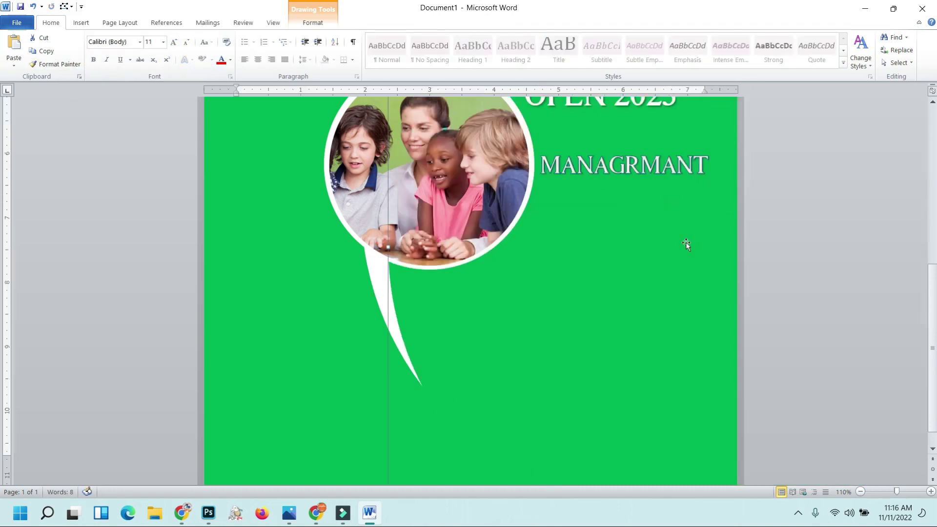
key("ctrl+z")
- Nudge the MANAGRMANT heading two steps right and three steps down
left_click(640, 174)
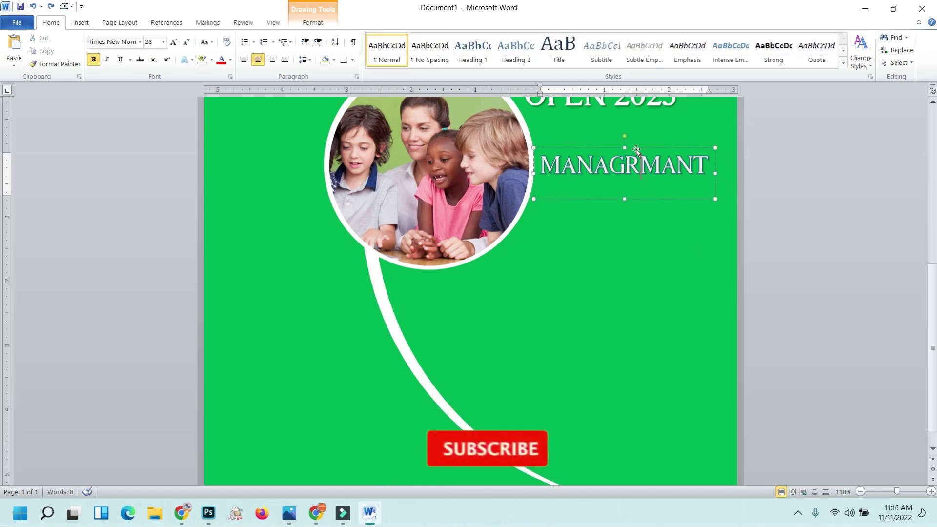
key("Right")
key("Right")
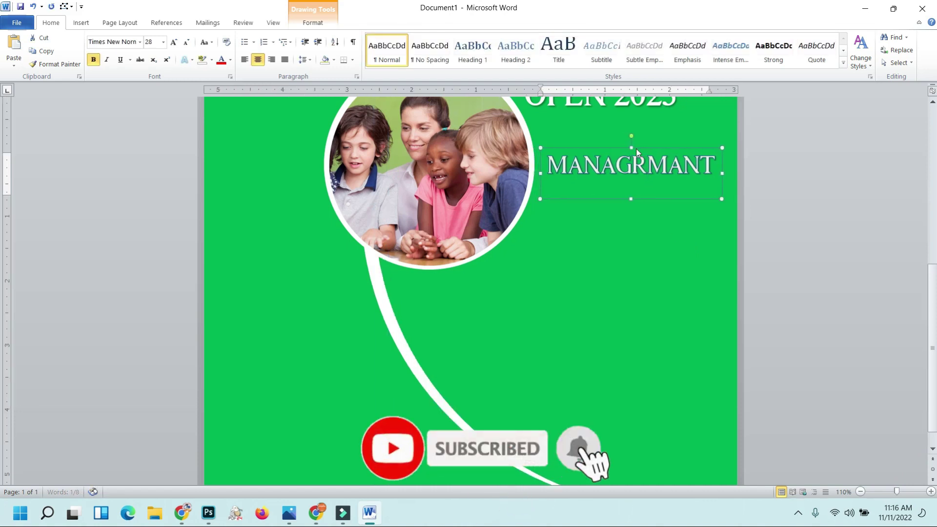
key("Right")
key("Right")
key("Right")
key("Down")
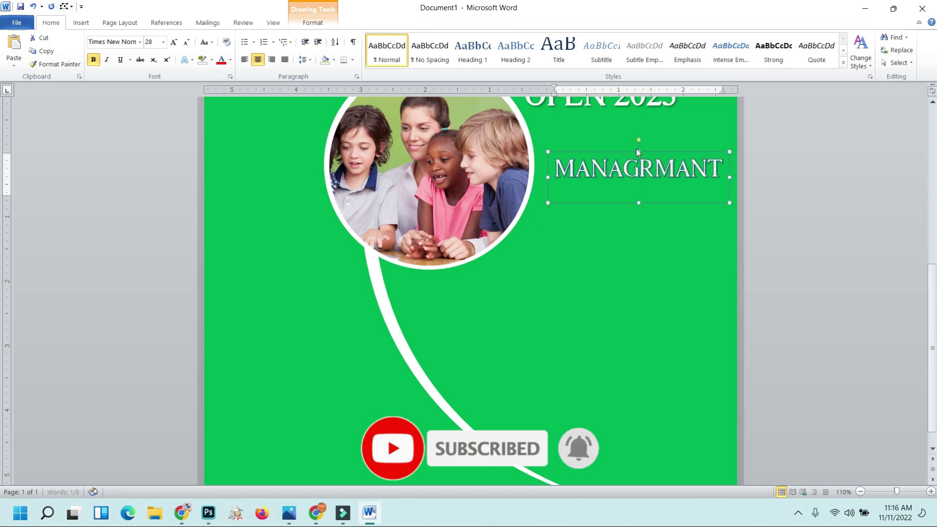
key("Down")
key("Down")
key("Down")
key("Down")
key("Down")
key("Down")
key("Down")
key("Down")
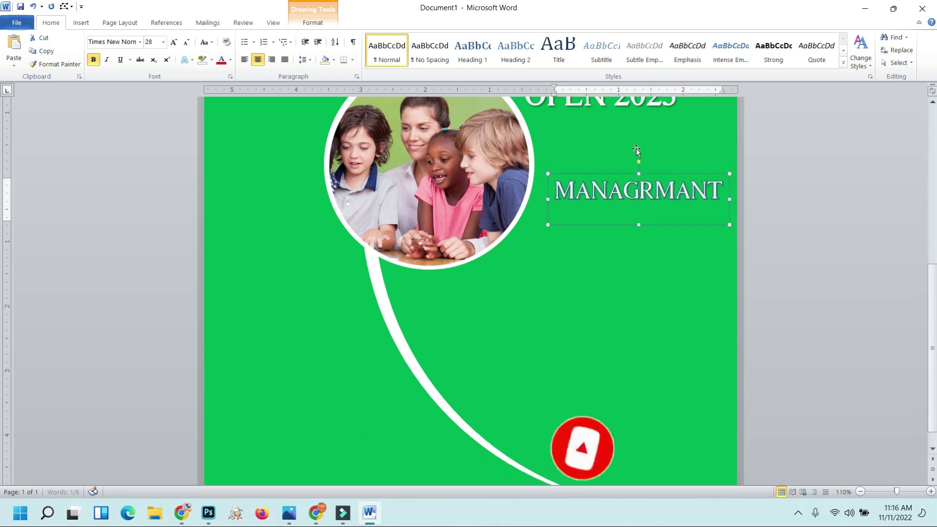
key("Down")
- Check the heading's Text Fill, keeping it white
left_click(317, 22)
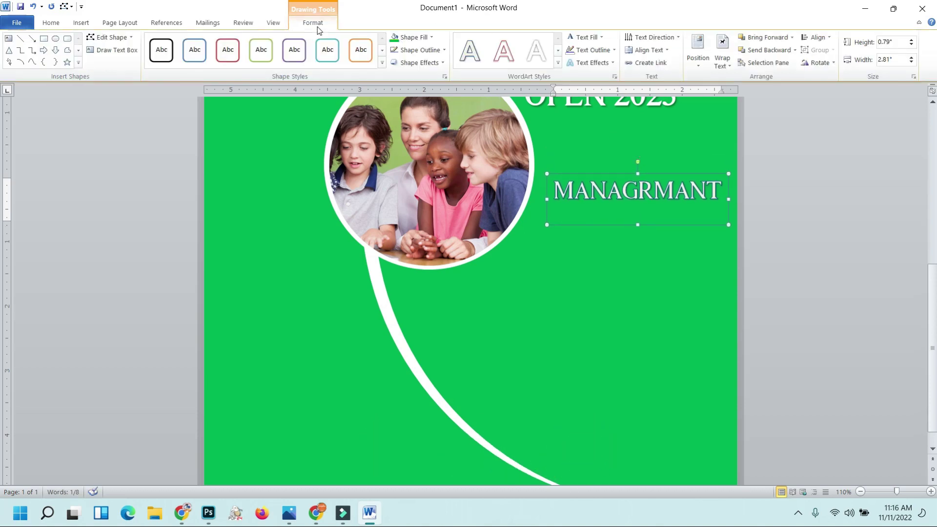
left_click(588, 38)
left_click(568, 73)
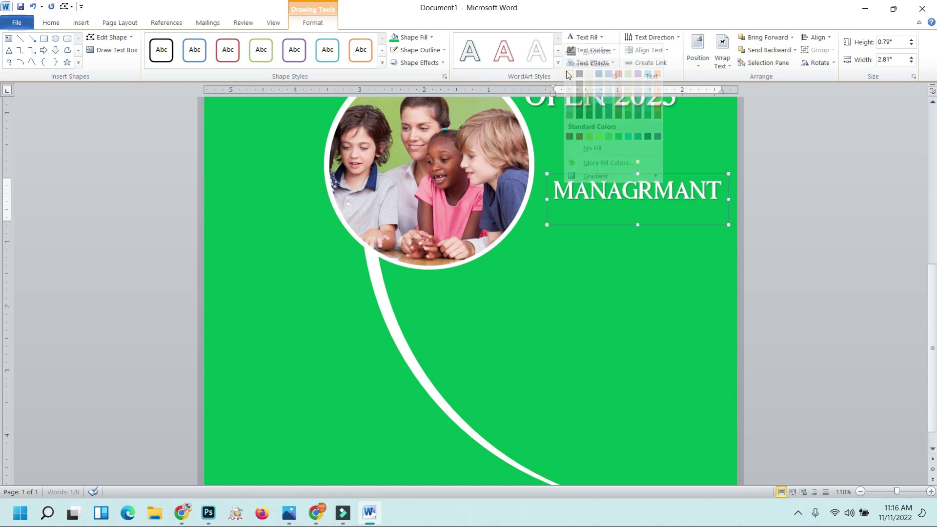
left_click(751, 259)
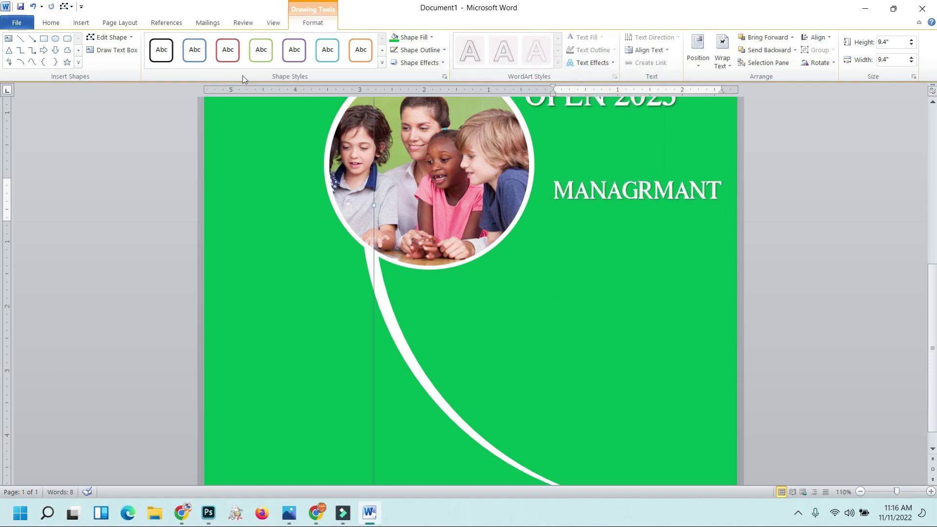
left_click(52, 23)
- Draw a text box below the MANAGRMANT heading, widened toward the photo and slightly taller
left_click(81, 23)
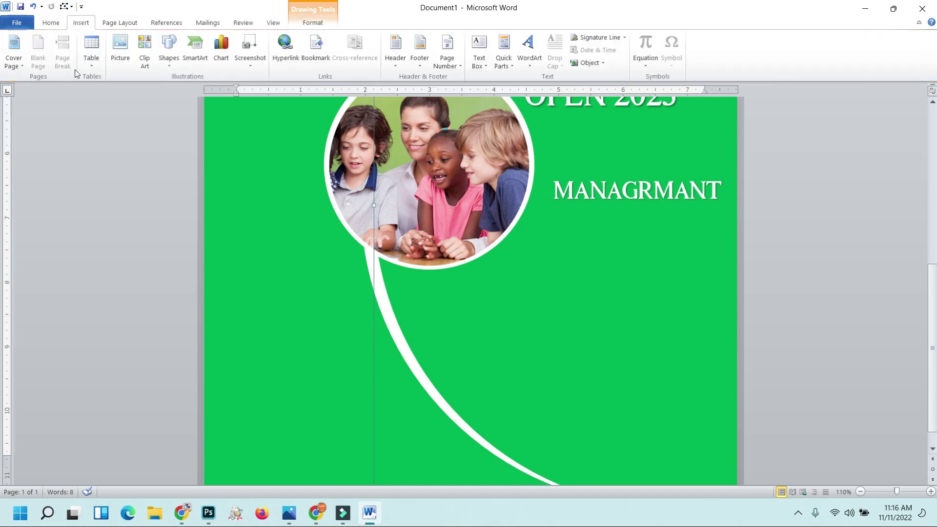
left_click(168, 49)
left_click(163, 168)
left_click_drag(539, 215, 731, 298)
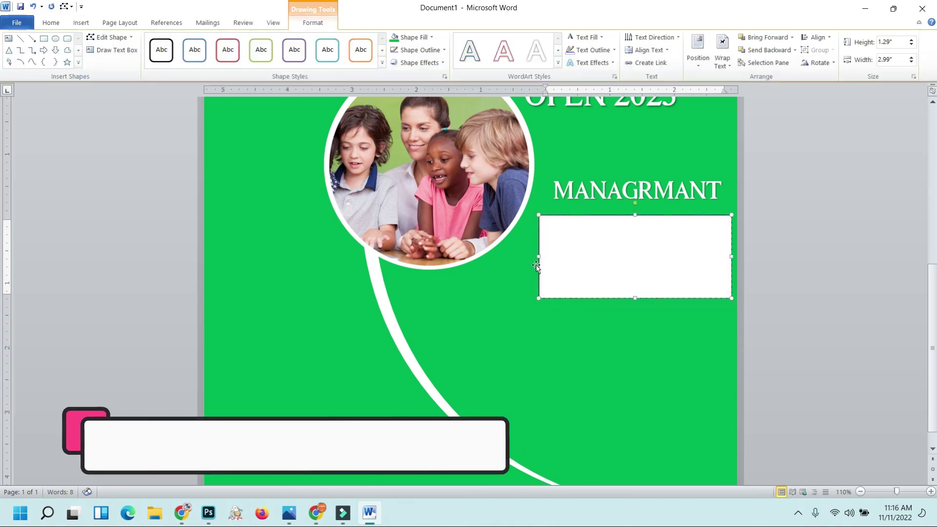
left_click_drag(532, 256, 520, 255)
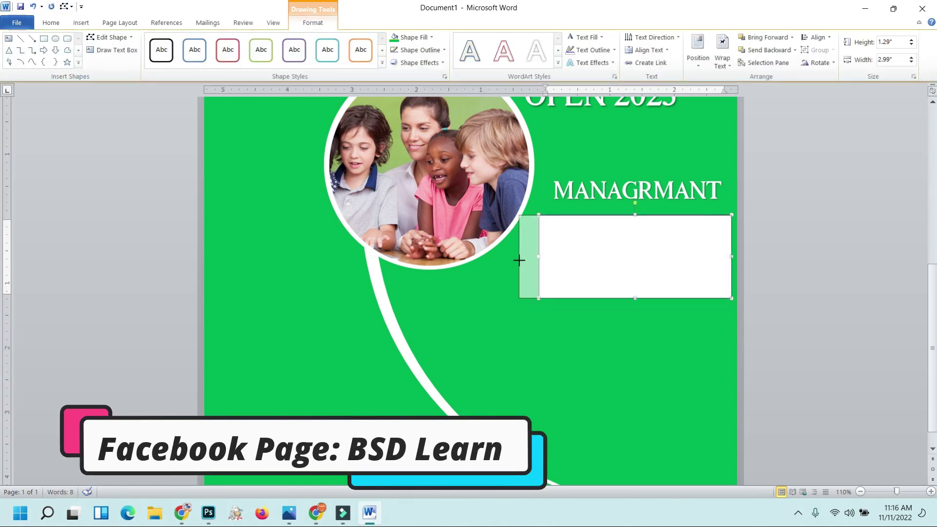
left_click_drag(626, 298, 626, 306)
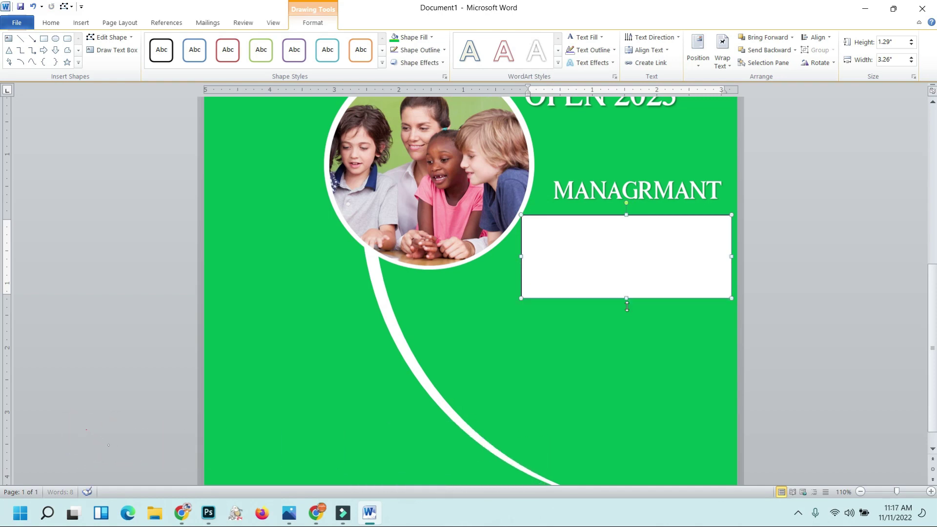
- Fill the box with three round-bulleted 'Lorem ipsum dolor sit amet, consectetur adipiscing elit.' lines
left_click(50, 22)
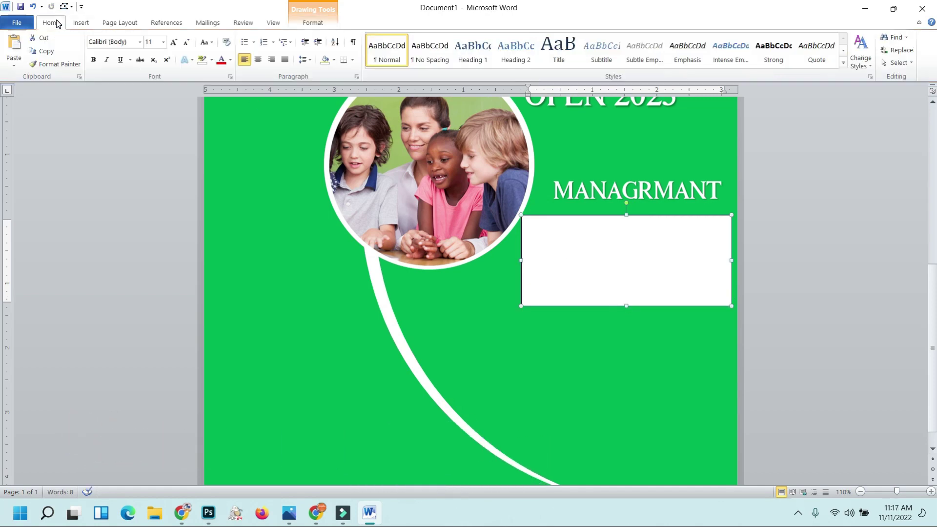
left_click(252, 44)
left_click(273, 74)
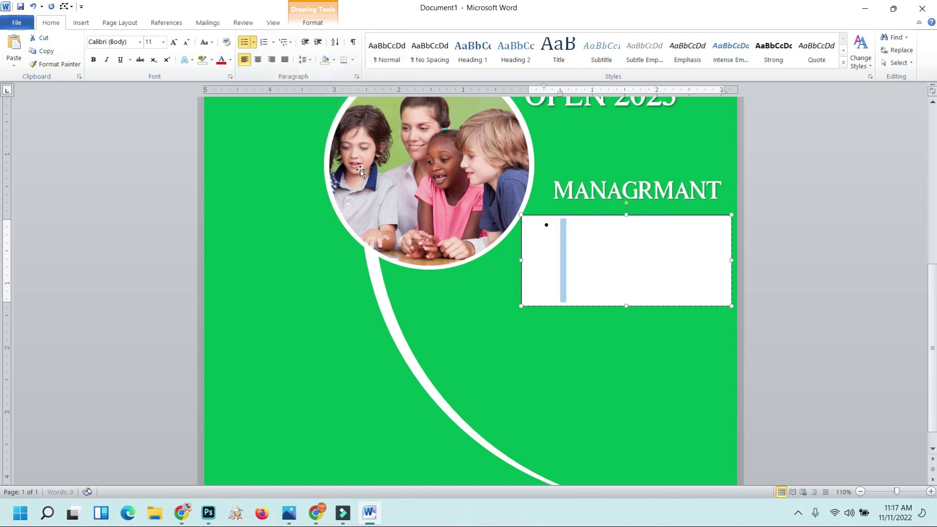
type("Lorem ipsum dolor sit amet, consectetur adipiscing elit.")
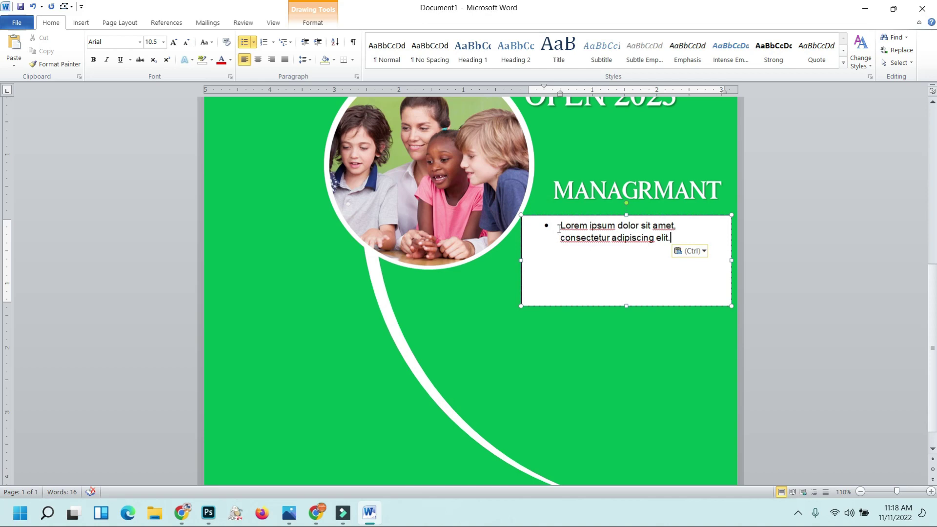
key("Return")
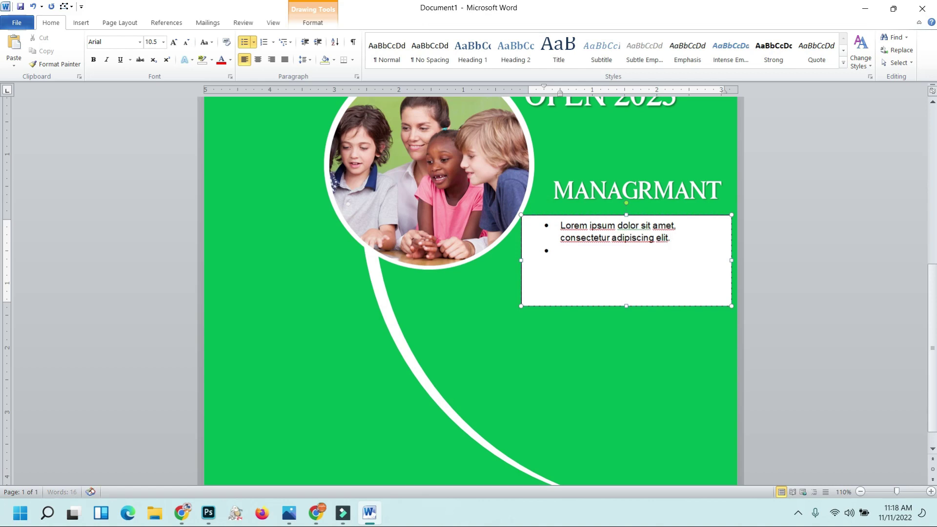
type("Lorem ipsum dolor sit amet, consectetur adipiscing elit.")
key("Return")
type("Lorem ipsum dolor sit amet, consectetur adipiscing elit.")
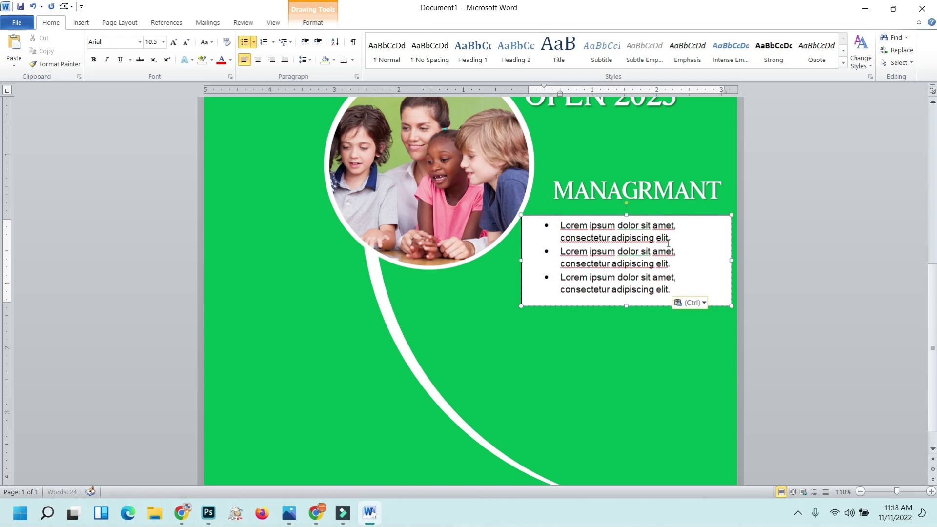
left_click(633, 216)
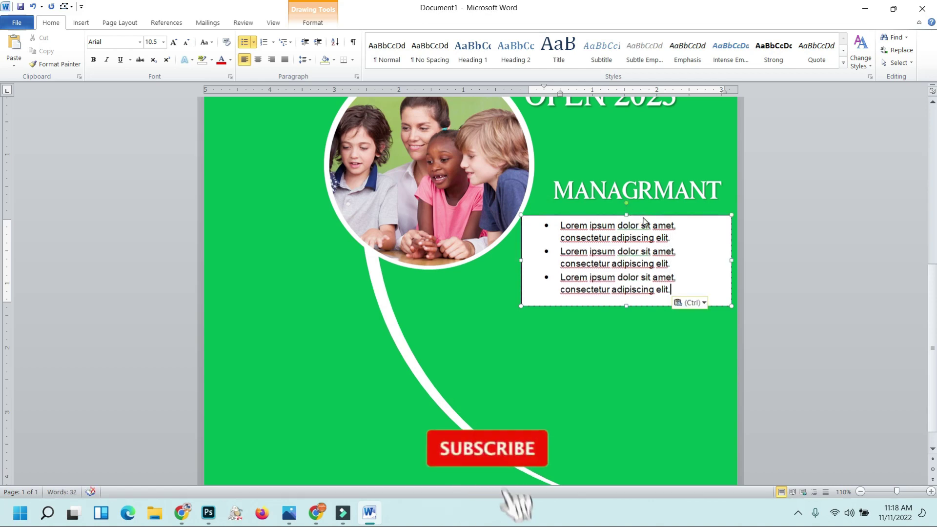
- Give the bullet box No Fill and change its outline
left_click(312, 22)
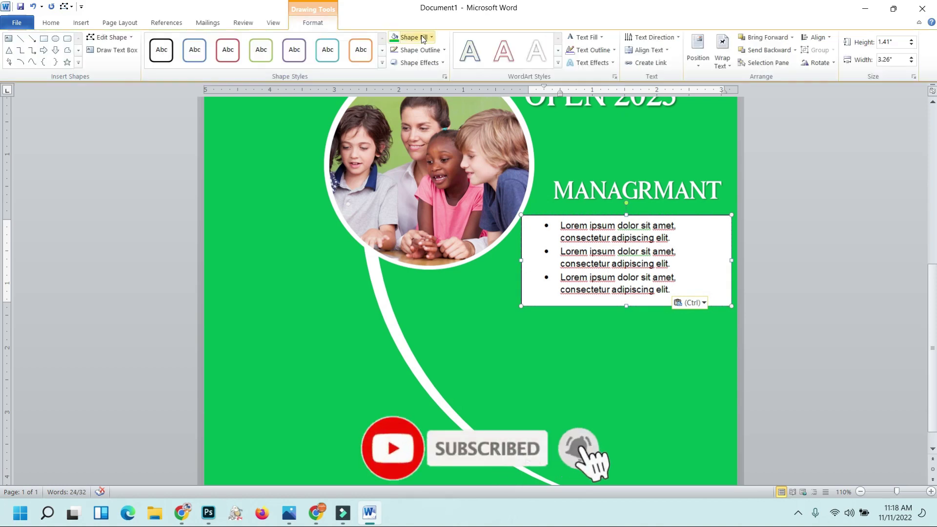
left_click(410, 38)
left_click(416, 133)
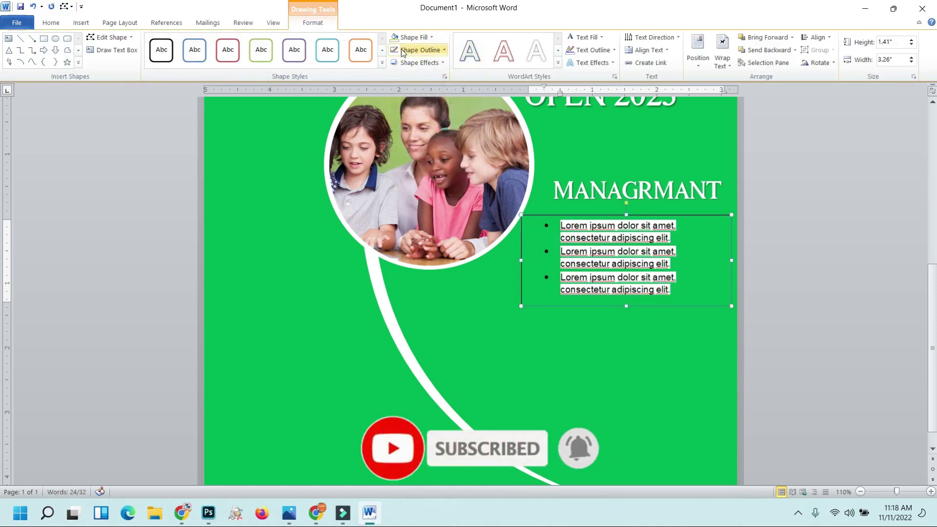
left_click(409, 49)
left_click(418, 147)
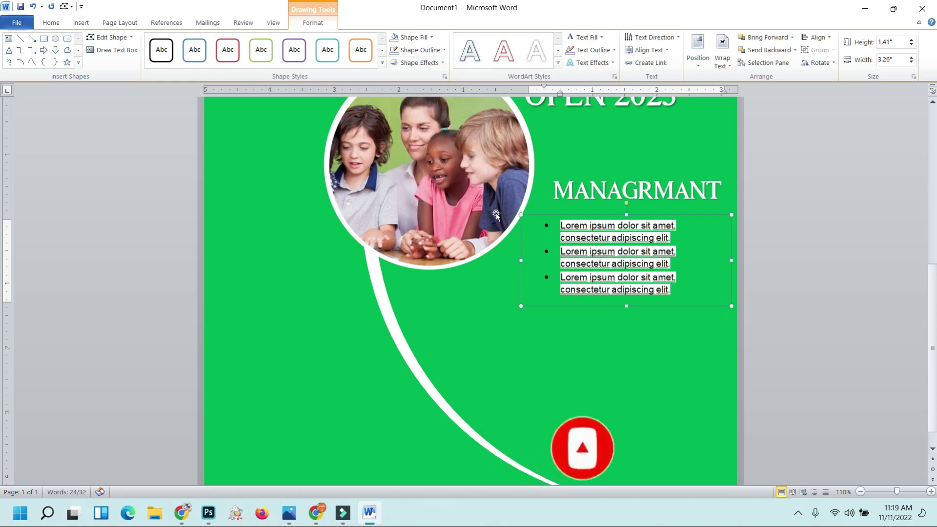
- Clear the bullet text's formatting and reapply round bullets
left_click(54, 22)
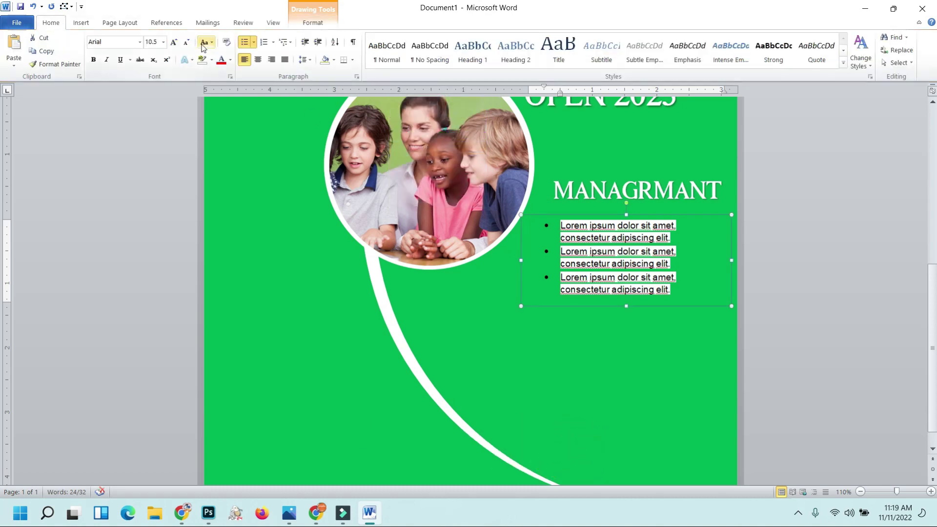
left_click(224, 46)
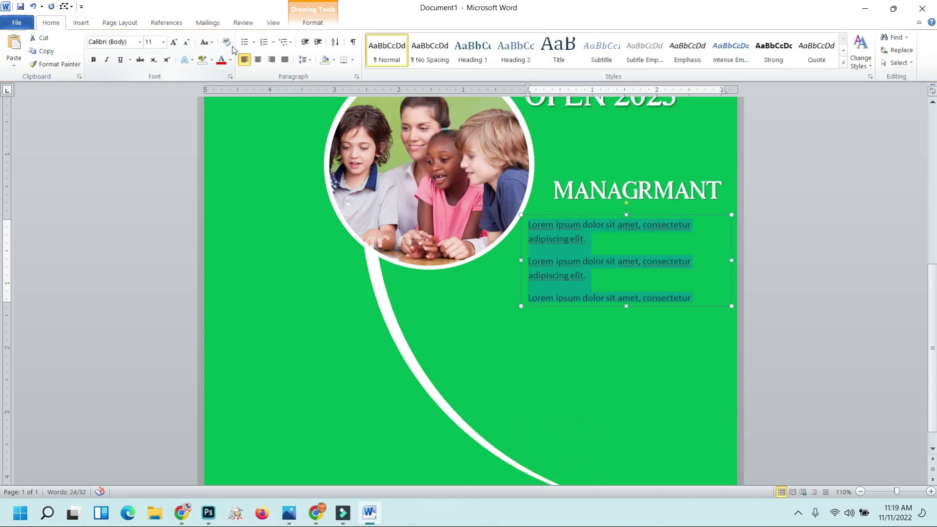
left_click(253, 42)
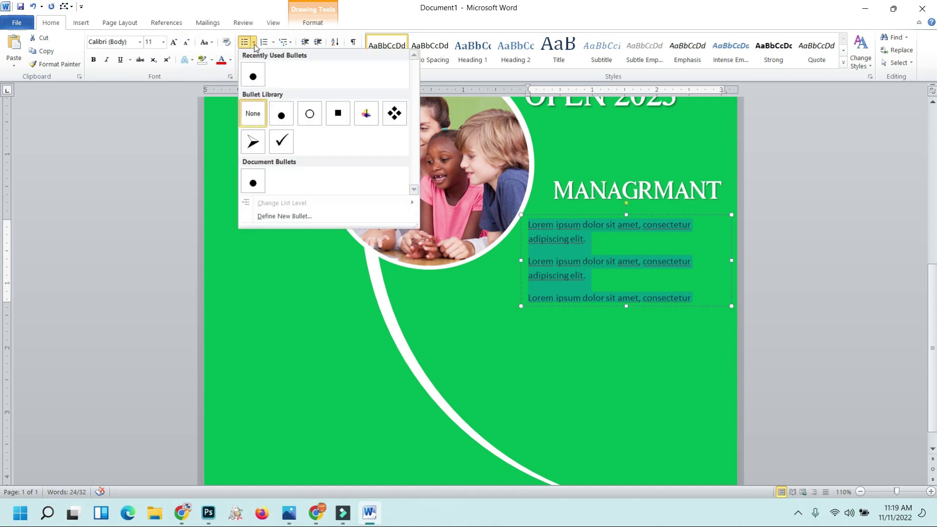
left_click(253, 72)
- Make the three bullet lines white and bold
left_click(313, 23)
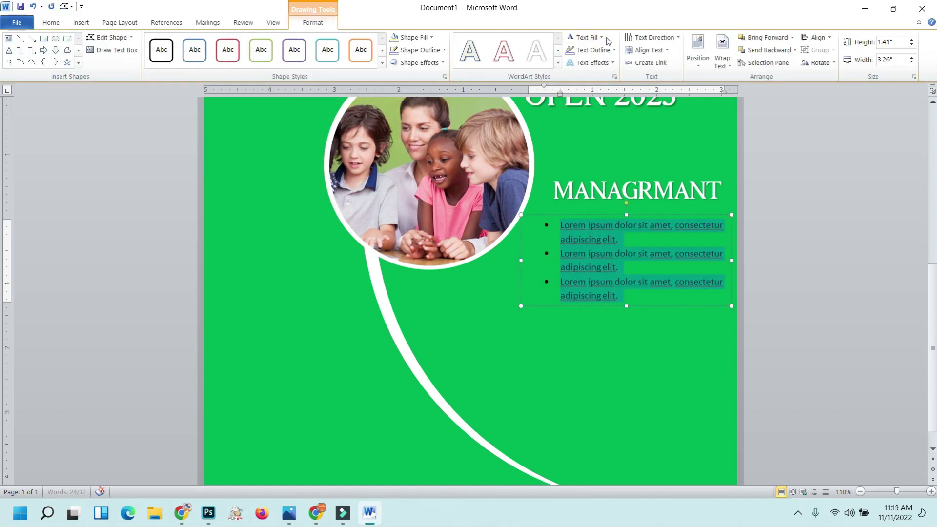
left_click(583, 39)
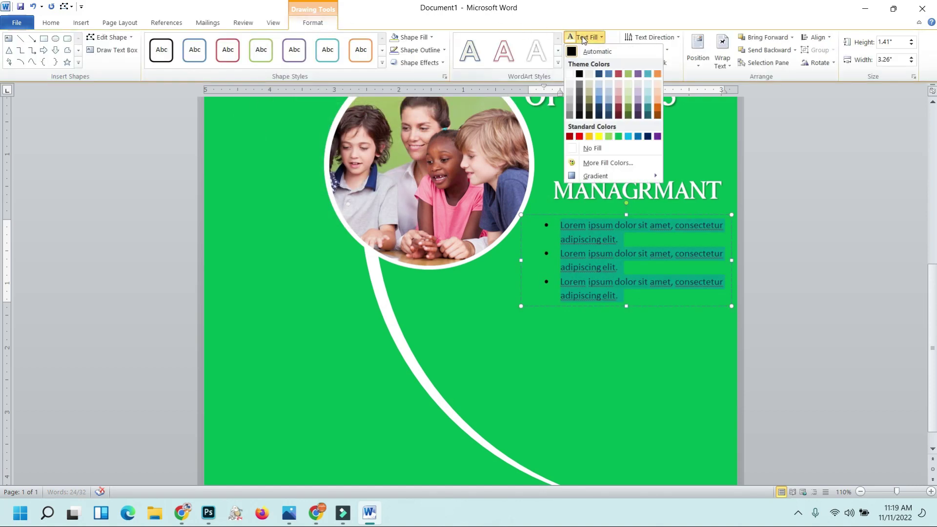
left_click(570, 74)
left_click(50, 24)
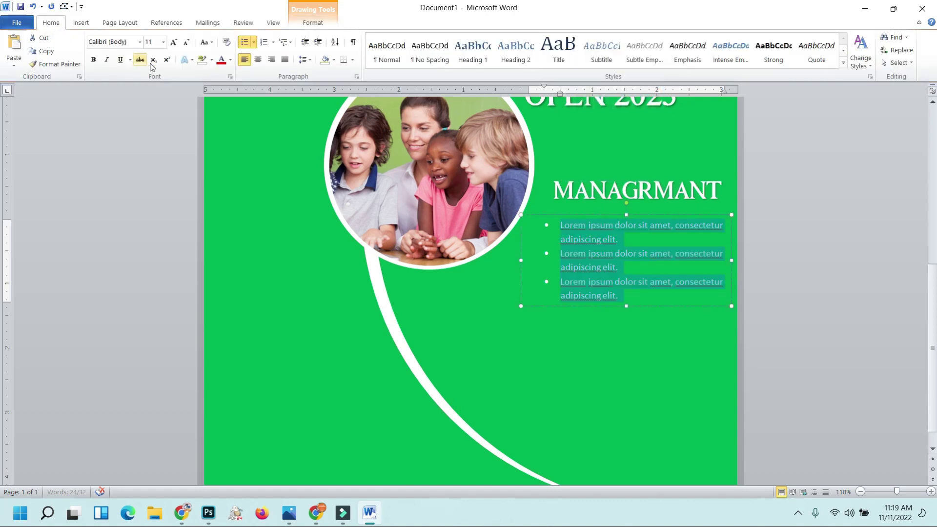
left_click(95, 60)
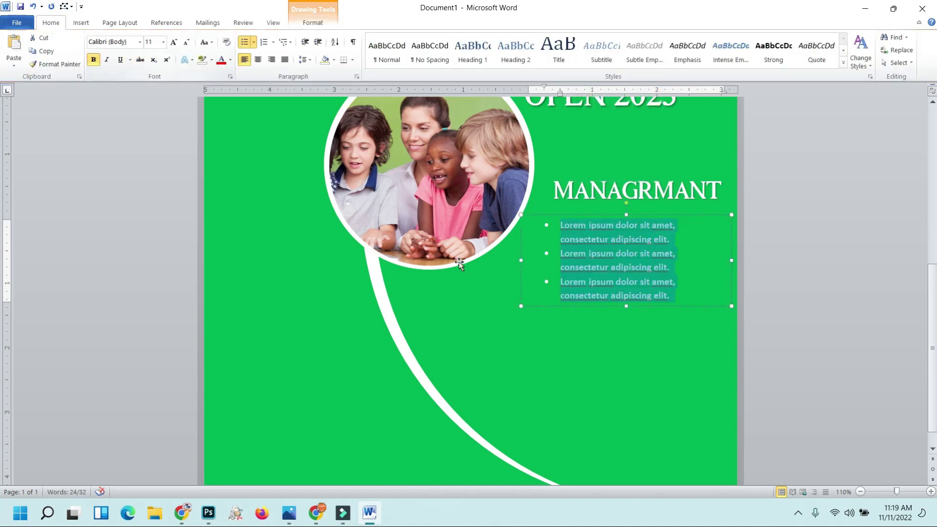
- Widen the bullet box on both sides and nudge it down and left
left_click_drag(521, 260, 493, 262)
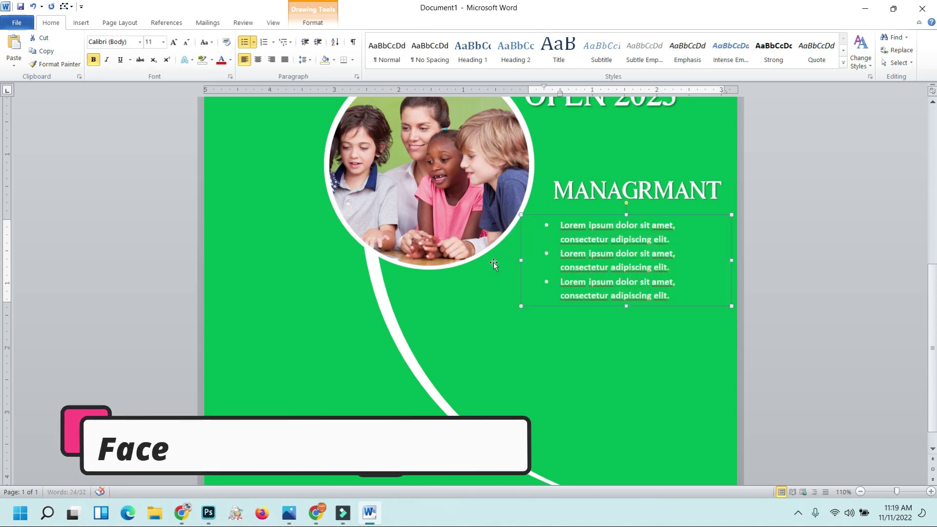
left_click_drag(732, 259, 747, 258)
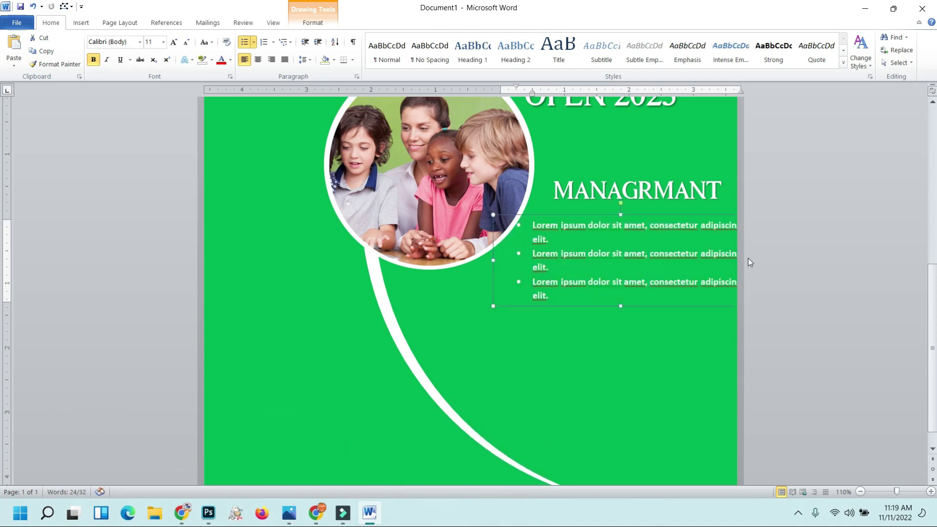
key("Down")
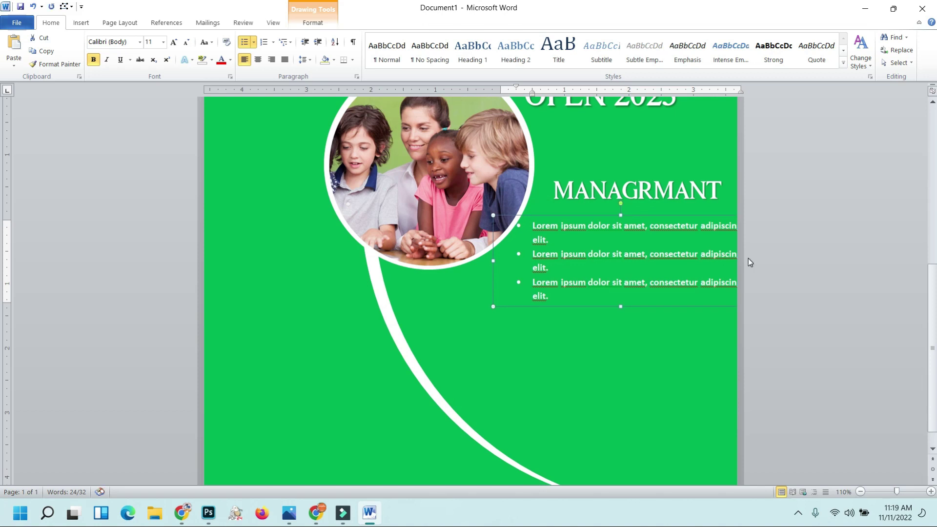
key("Down")
key("Down")
key("Down")
key("Down")
key("Down")
key("Down")
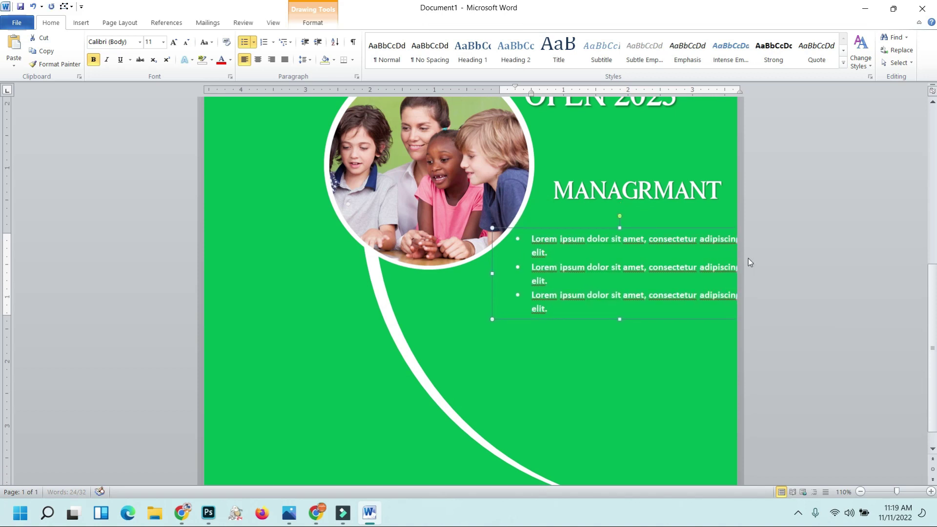
key("Left")
key("Left")
key("Left")
key("Left")
key("Down")
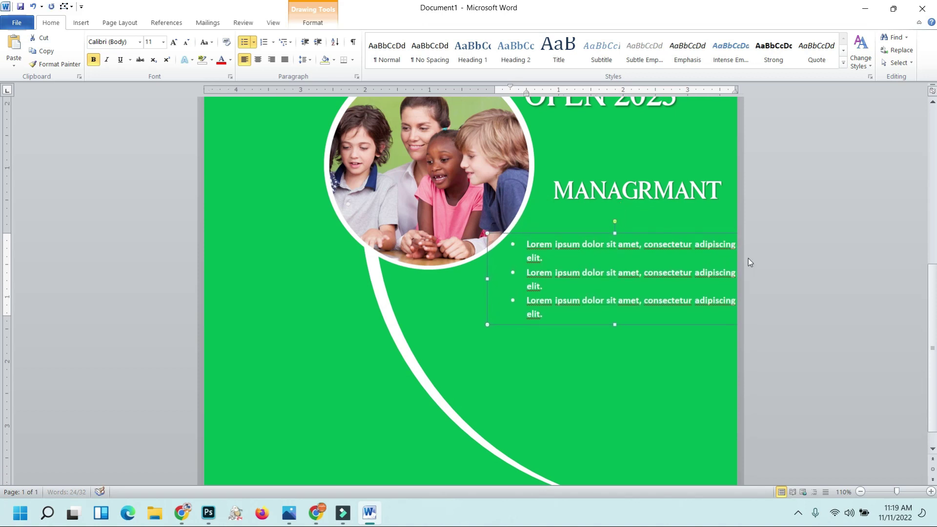
key("Down")
key("Down")
key("Down")
key("Left")
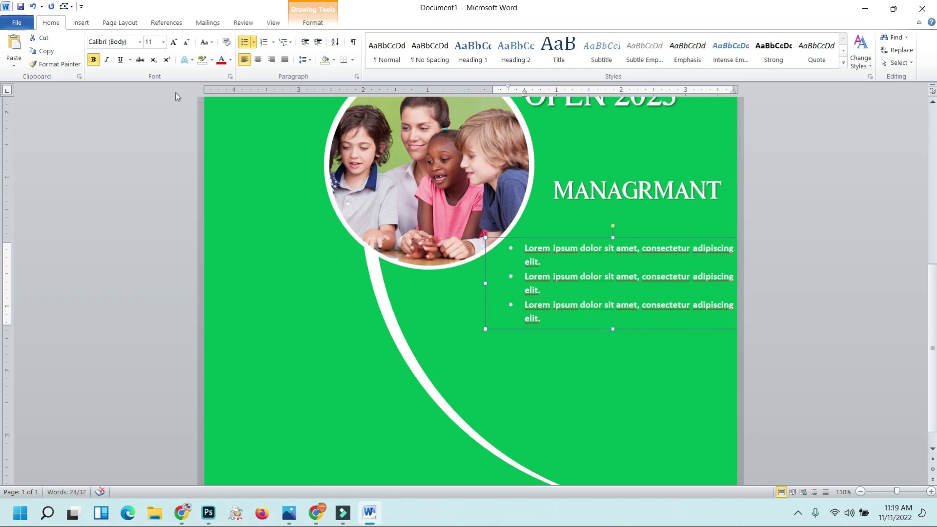
- Set the bullet text to Times New Roman and move the list up under the heading
left_click(119, 42)
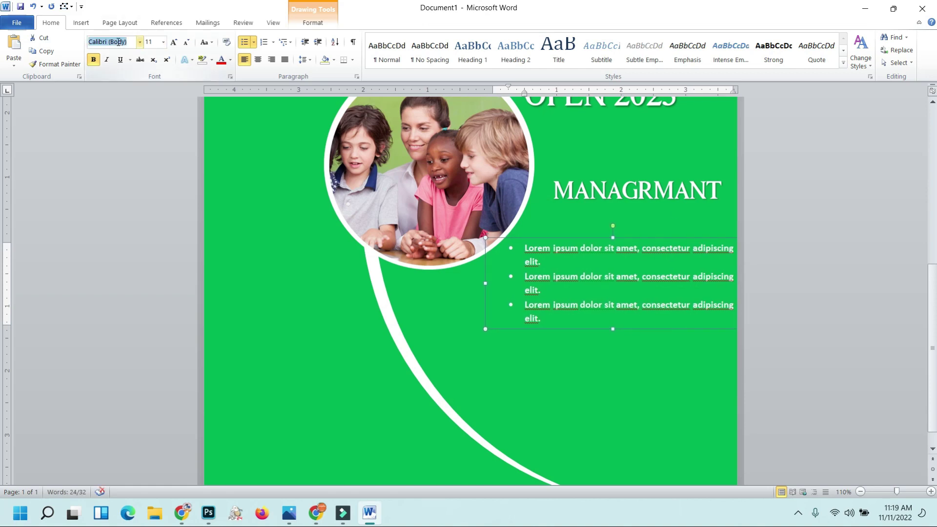
type("Times New Rom")
key("Return")
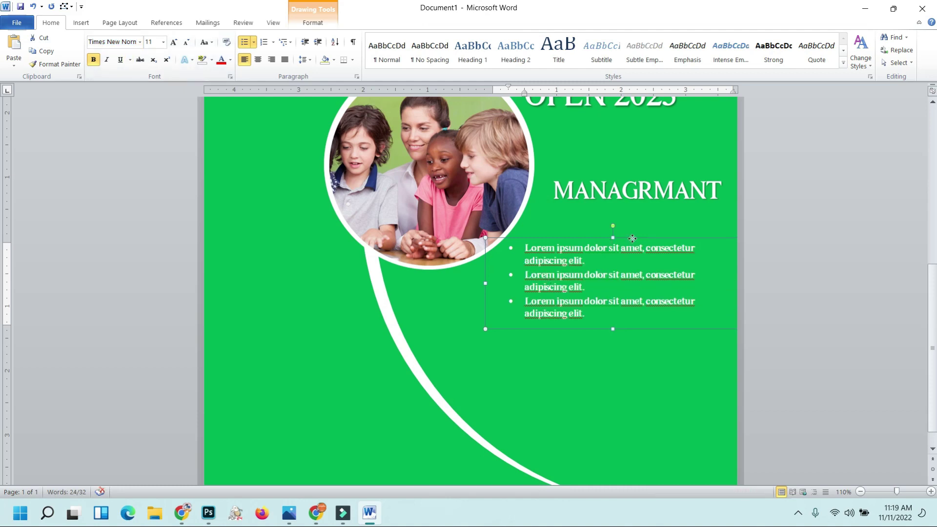
left_click_drag(632, 239, 653, 221)
left_click(645, 207)
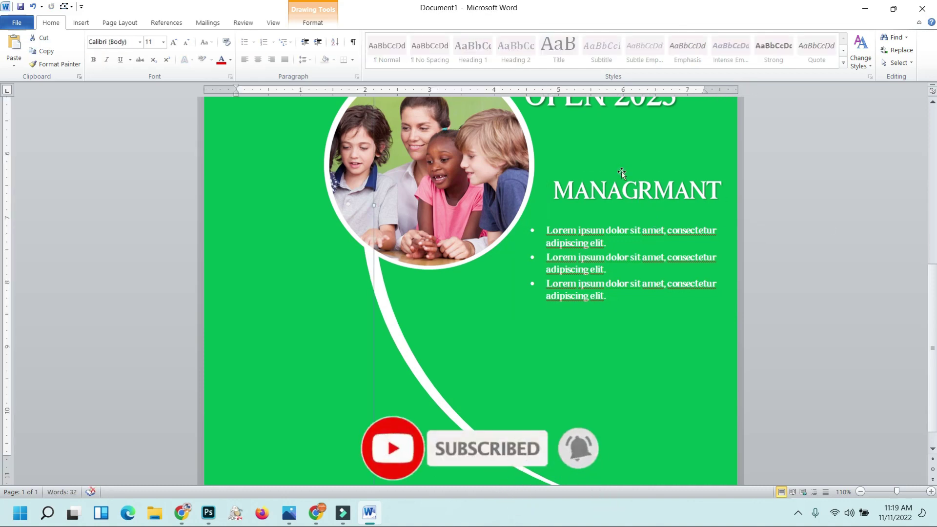
- Shift the MANAGRMANT heading slightly down-left and underline it
left_click(605, 179)
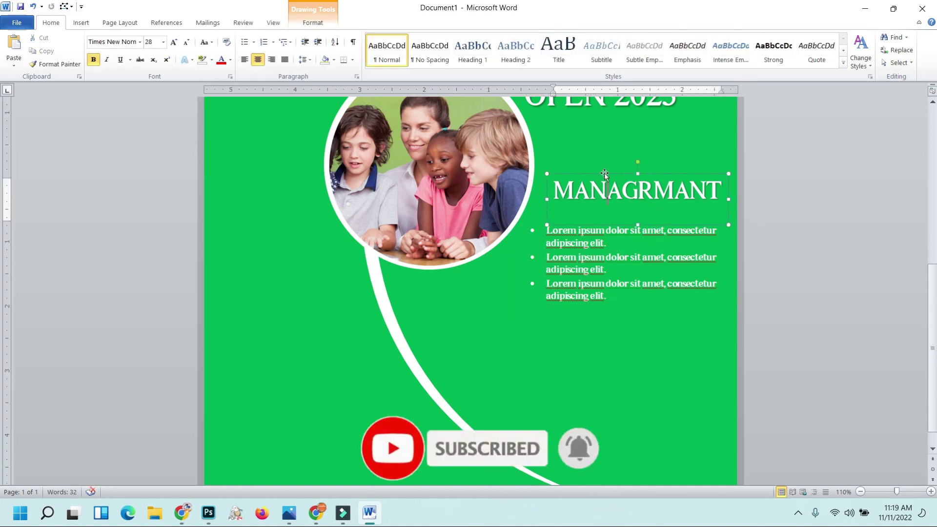
left_click_drag(604, 173, 605, 176)
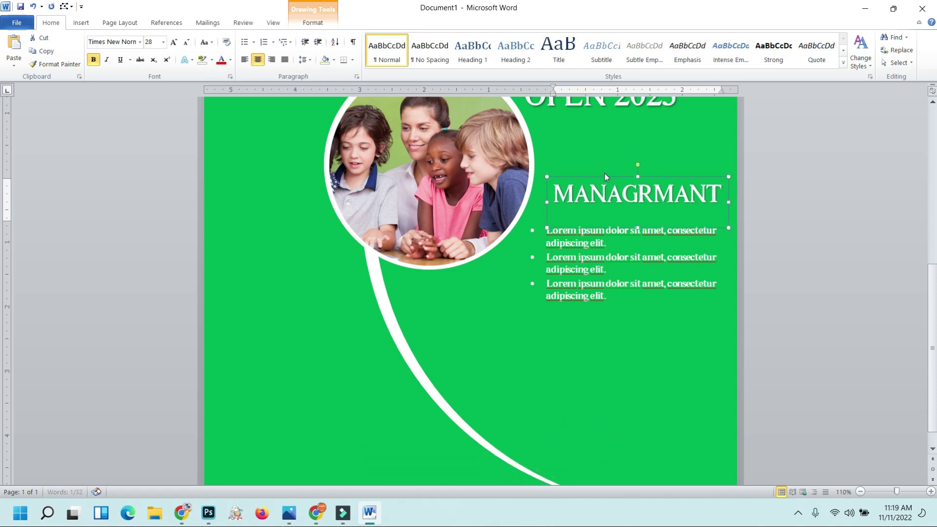
key("Down")
key("Down")
key("Down")
key("Down")
key("Down")
key("Down")
key("Down")
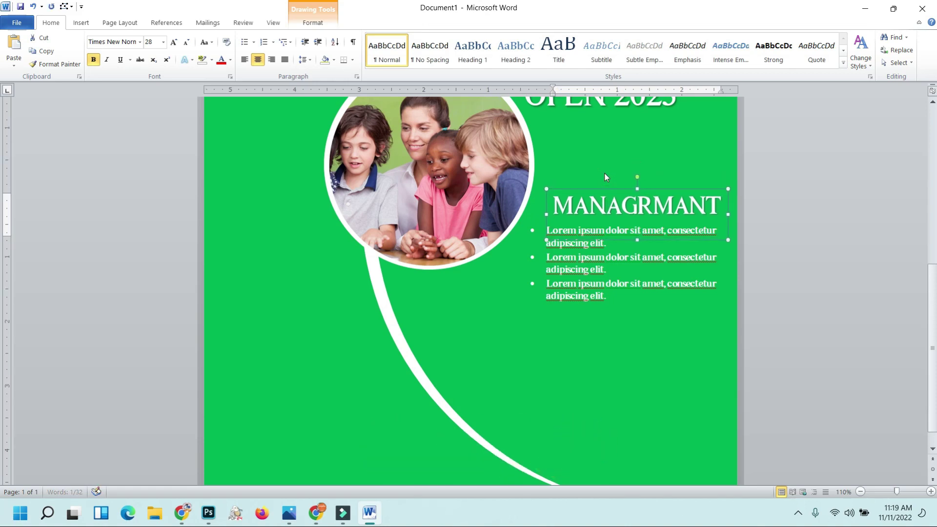
key("Left")
key("Left")
key("Left")
key("Left")
key("Left")
key("Left")
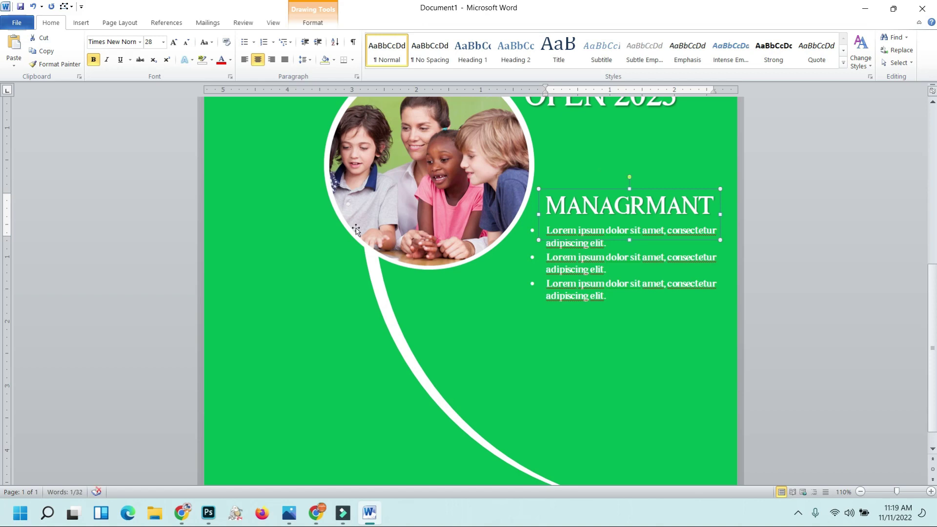
left_click(120, 60)
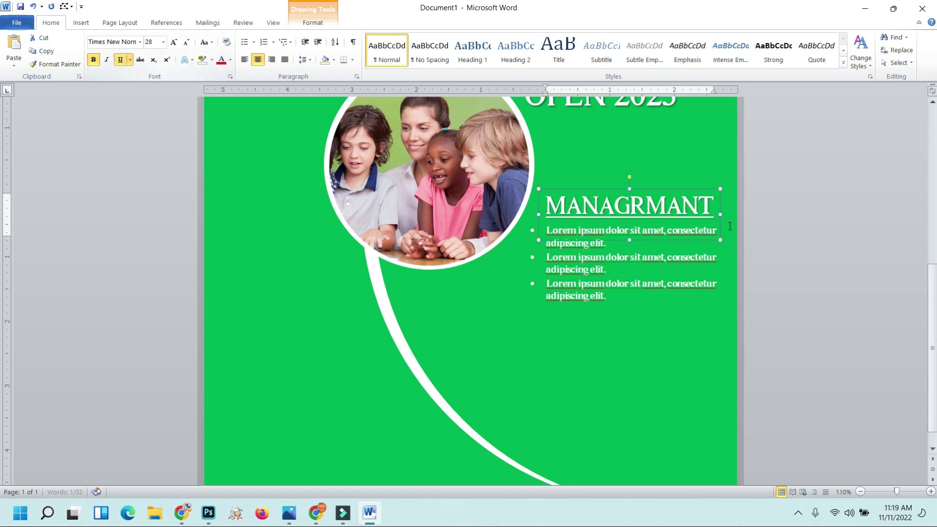
left_click(768, 226)
scroll(829, 246, "down", 1)
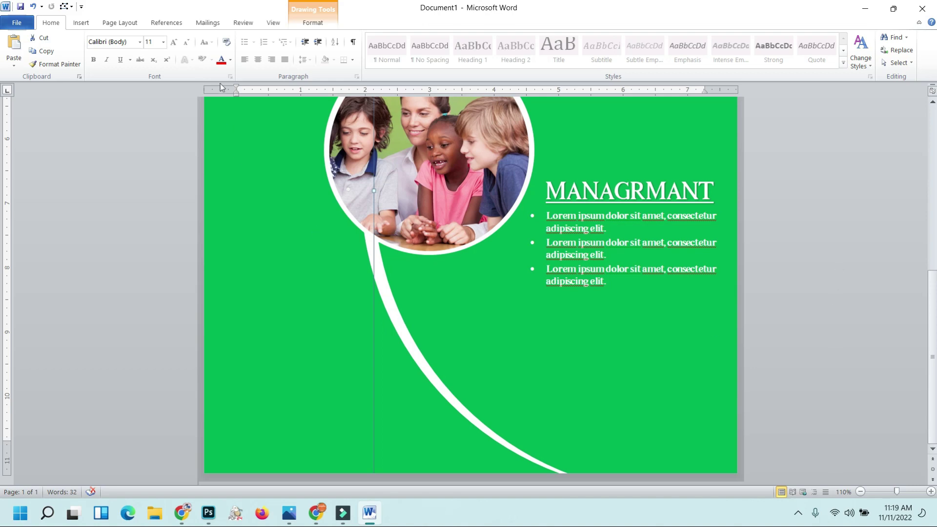
- Duplicate the heading, move the copy below the bullet list, and widen it
left_click(575, 179)
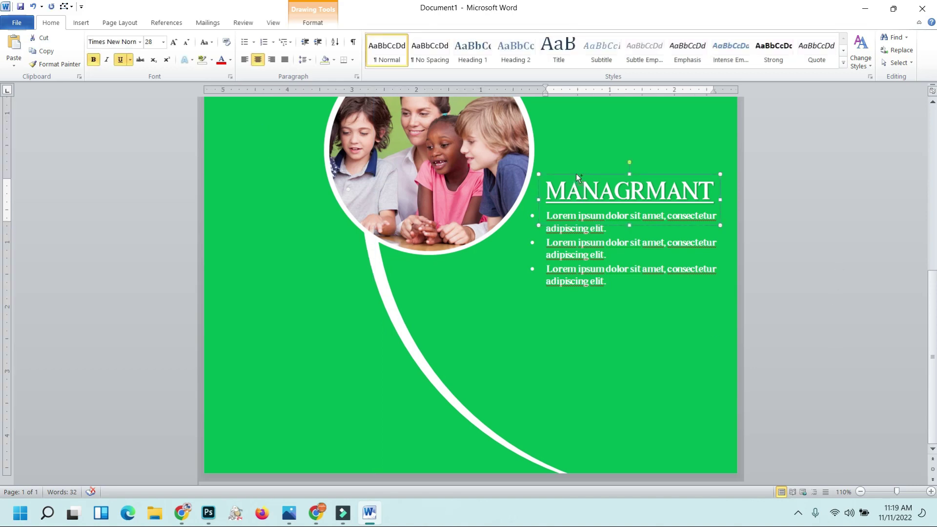
key("ctrl+d")
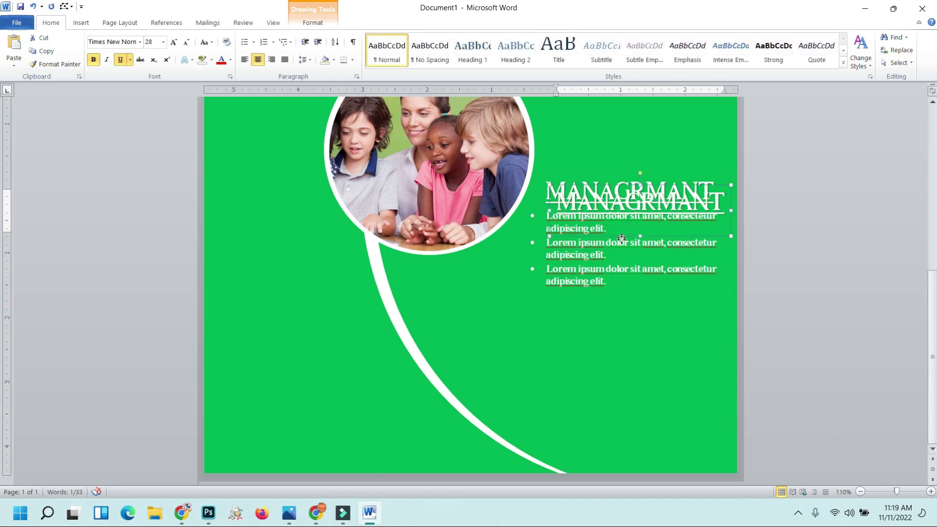
left_click_drag(622, 238, 564, 353)
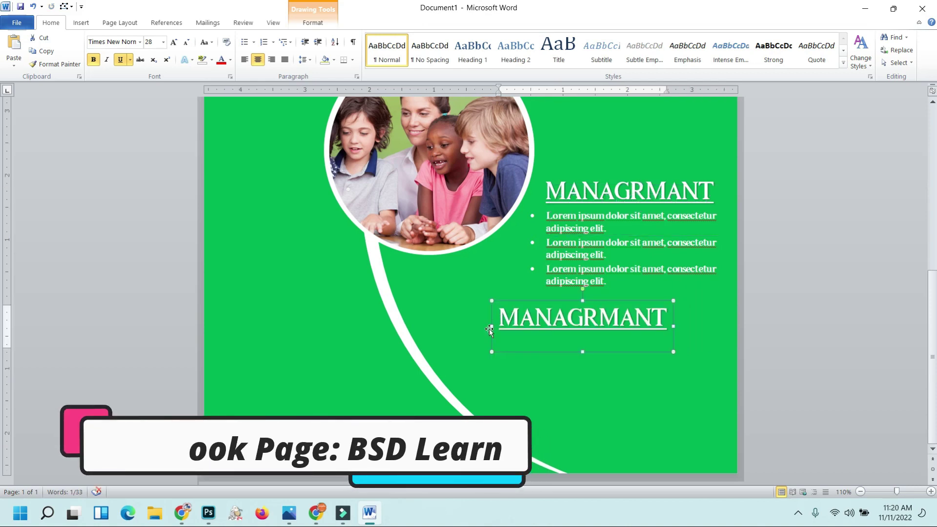
left_click_drag(491, 326, 440, 326)
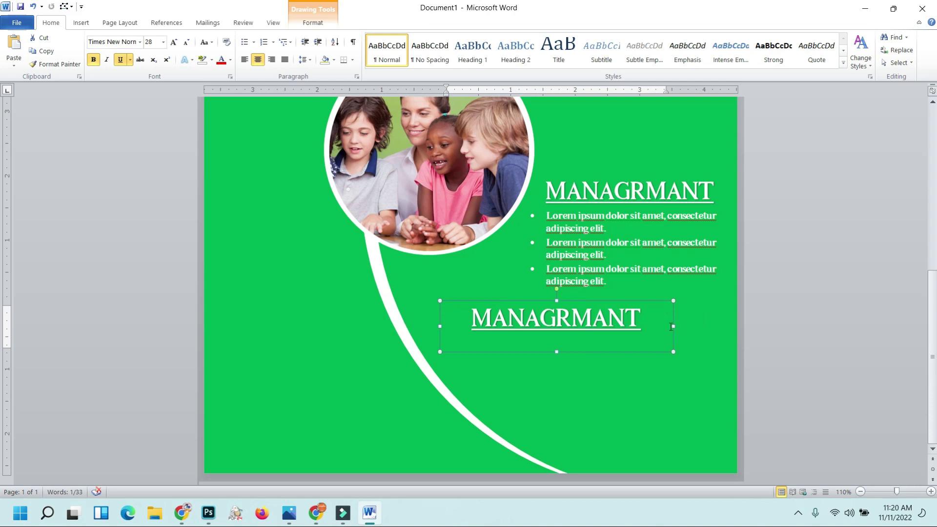
left_click_drag(673, 326, 730, 326)
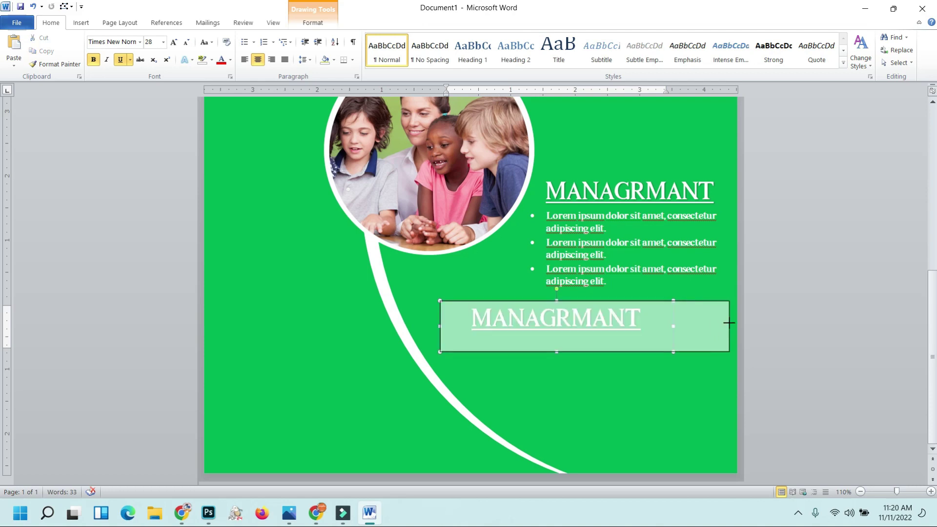
- Retype the copy as 'BUSINESS DEVELOPMENT' at size 26 and shorten its box
double_click(520, 312)
type("BUSINESS DE")
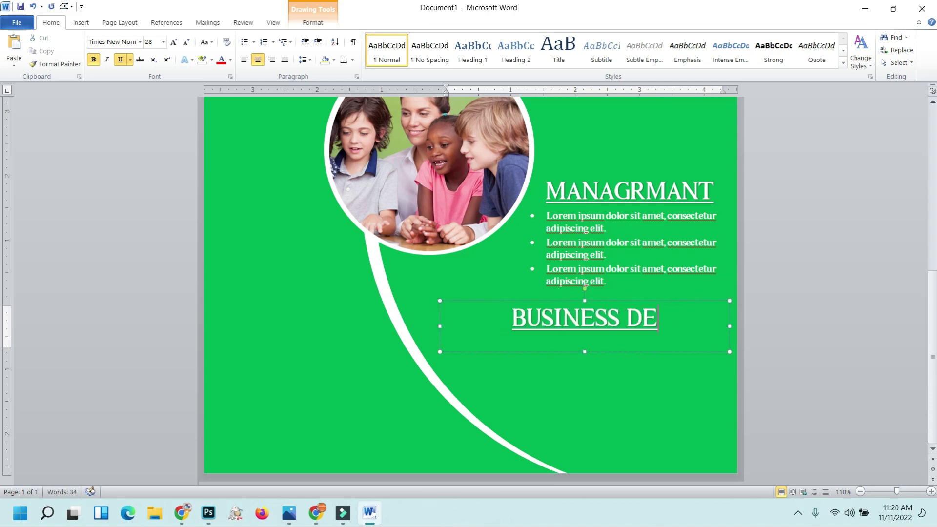
type("VELOPMENT")
left_click(548, 301)
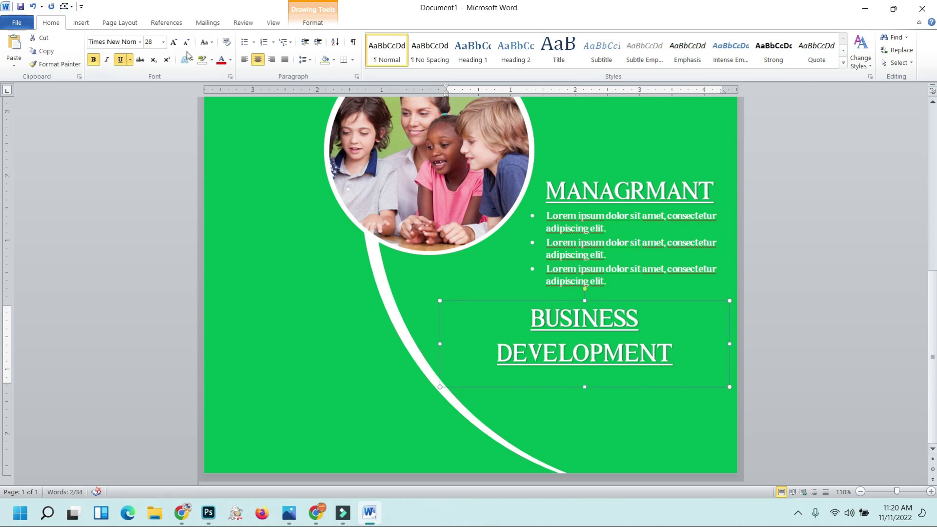
left_click(186, 43)
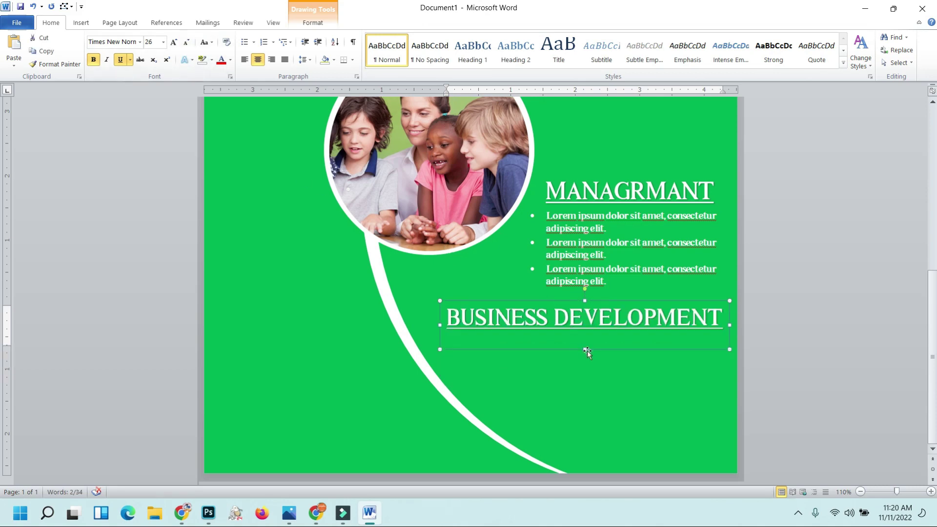
left_click_drag(586, 351, 586, 338)
left_click(808, 315)
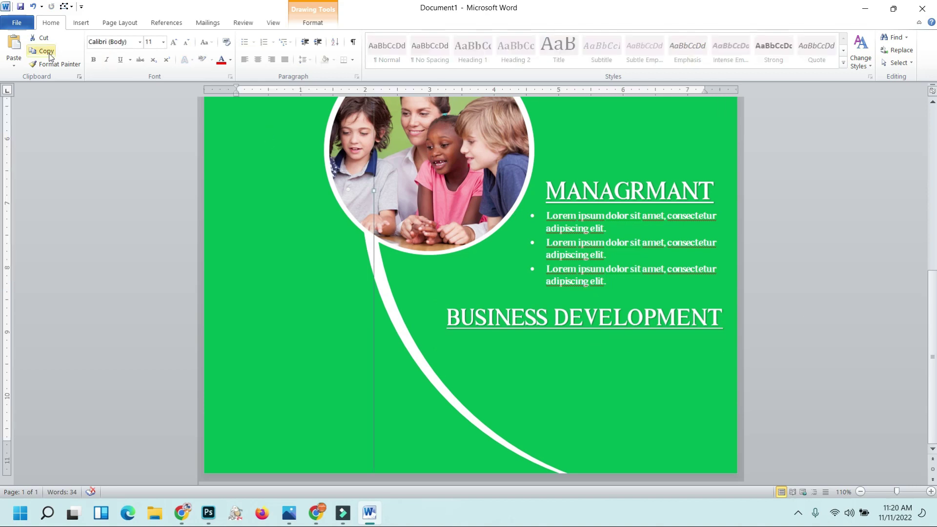
- Draw a text box below BUSINESS DEVELOPMENT and paste in the Lorem ipsum lines
left_click(81, 23)
left_click(169, 47)
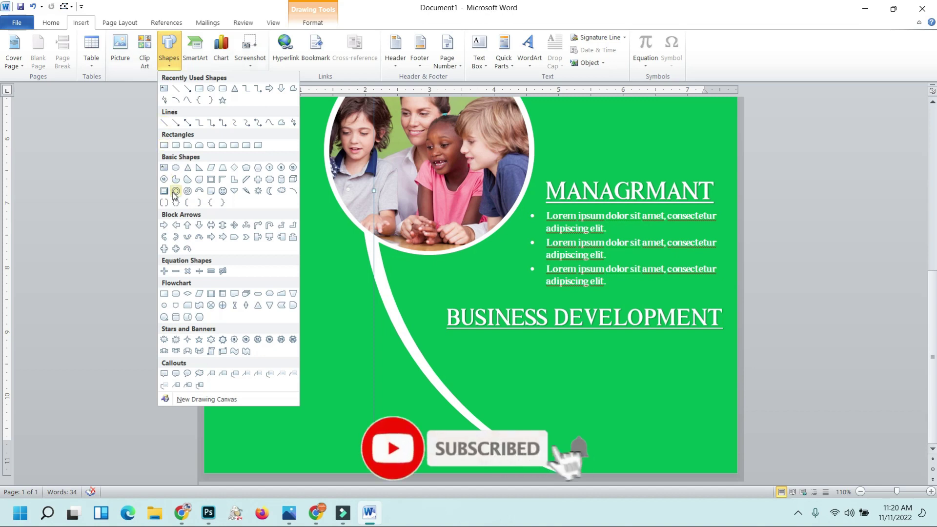
left_click(164, 167)
left_click_drag(463, 337, 733, 394)
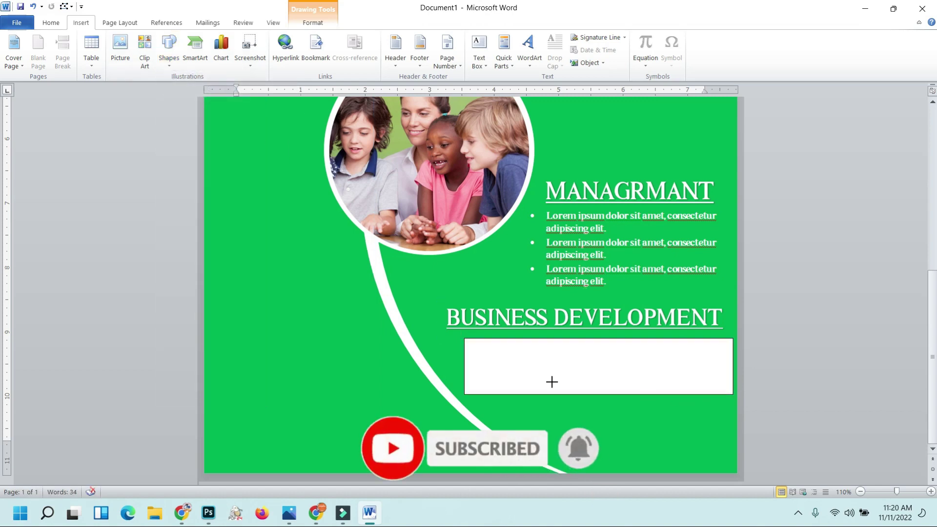
type("Lorem ipsum dolor sit amet, consectetur adipiscing elit.")
key("Return")
key("ctrl+v")
key("Return")
key("ctrl+v")
key("Return")
key("ctrl+v")
key("Return")
key("ctrl+v")
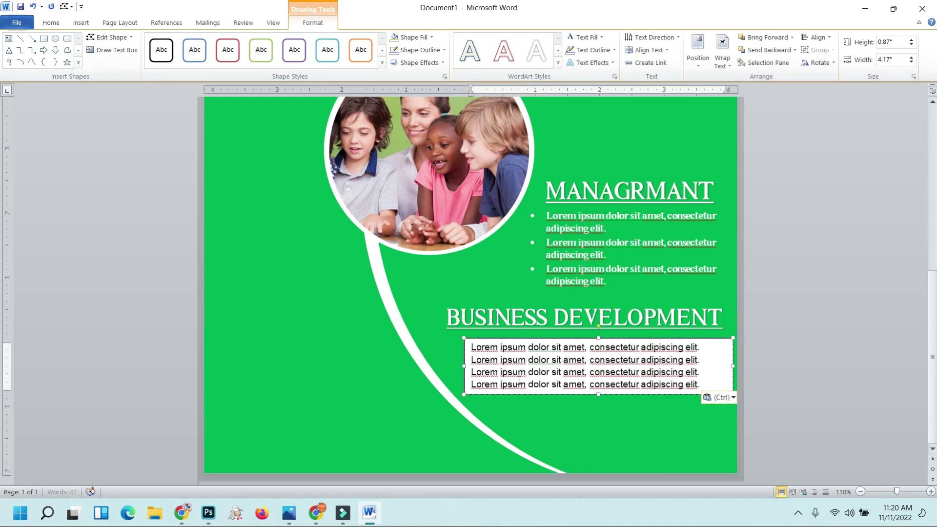
left_click_drag(598, 394, 598, 409)
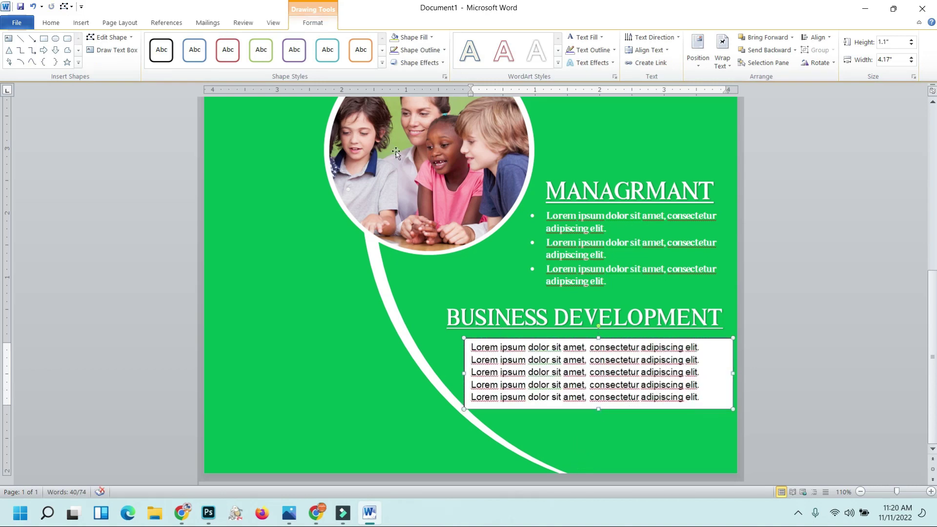
- Remove the new box's fill and outline
left_click(414, 37)
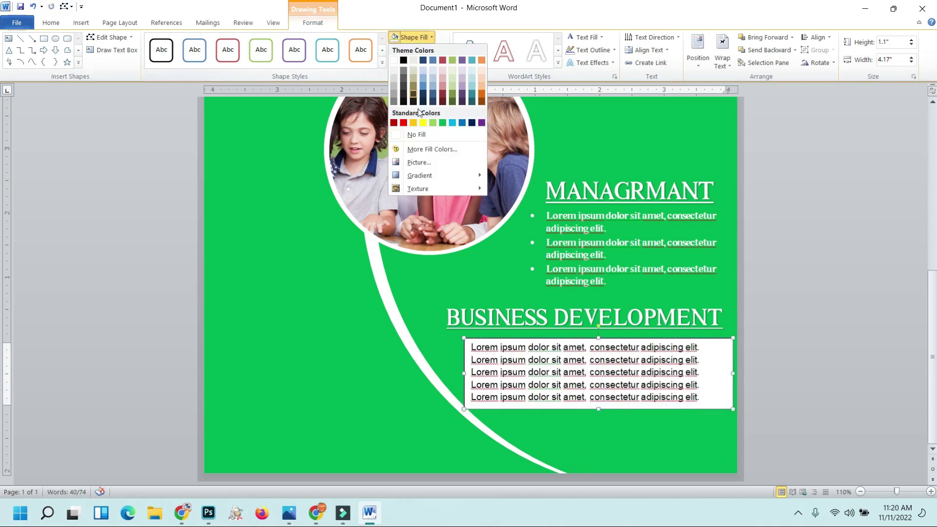
left_click(416, 135)
left_click(420, 50)
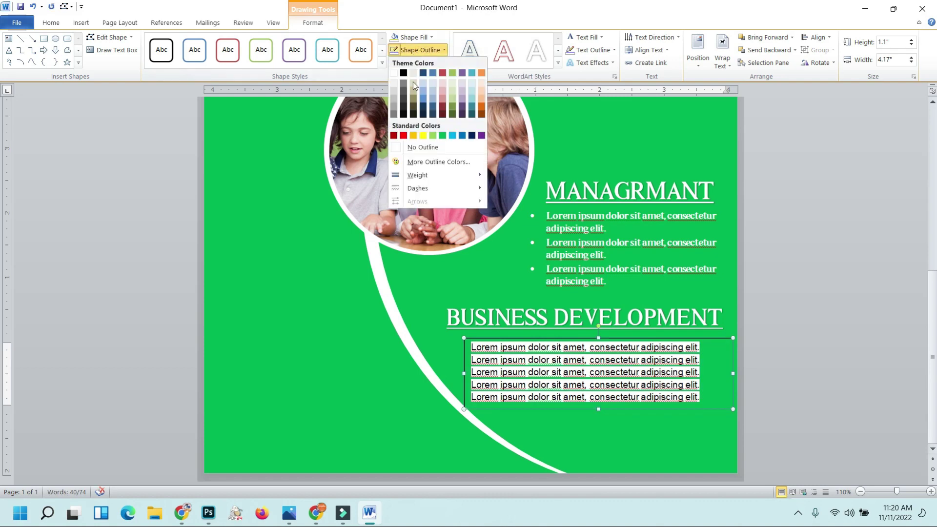
left_click(423, 148)
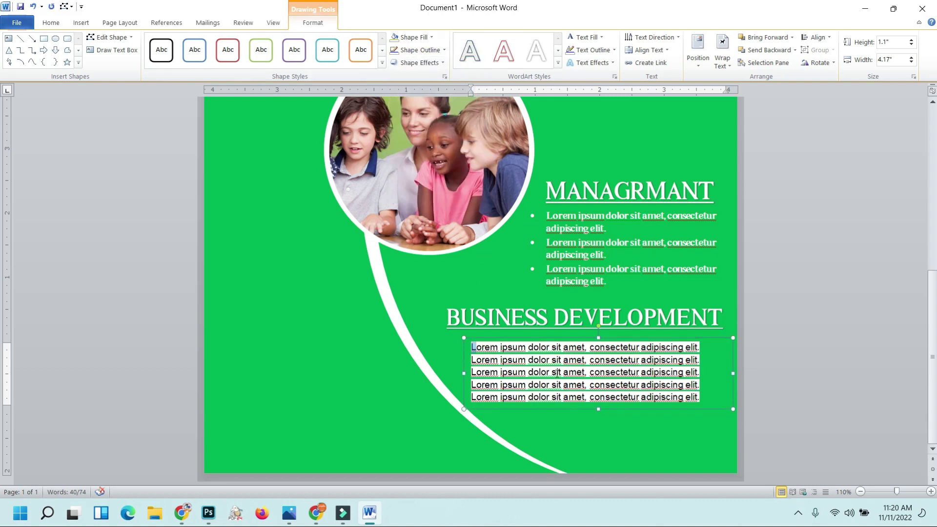
- Clear the body text's formatting, then make it bold Times New Roman 12
left_click(699, 397, "shift")
left_click(51, 22)
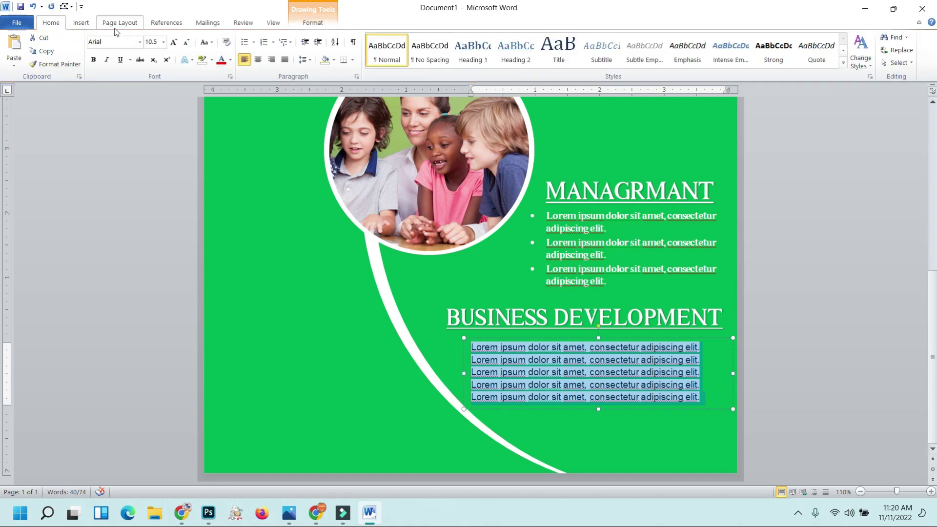
left_click(226, 42)
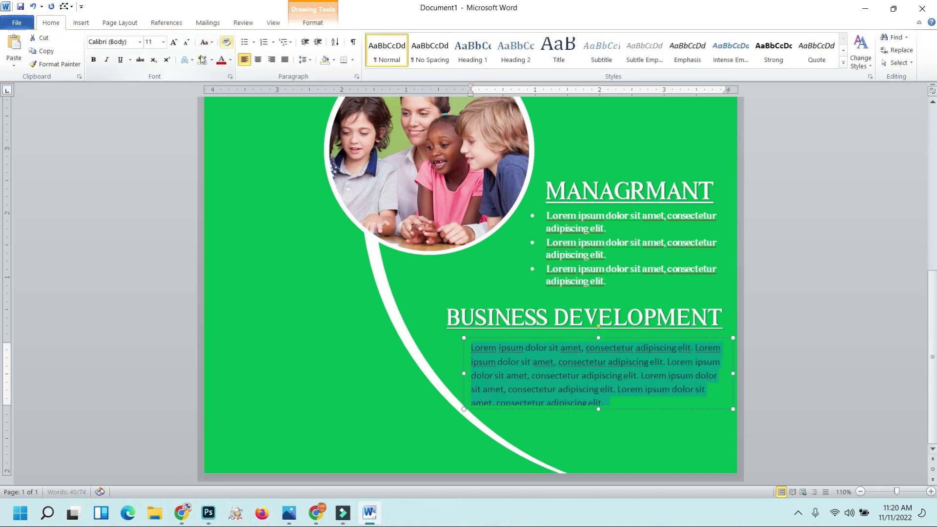
left_click(172, 42)
left_click(114, 40)
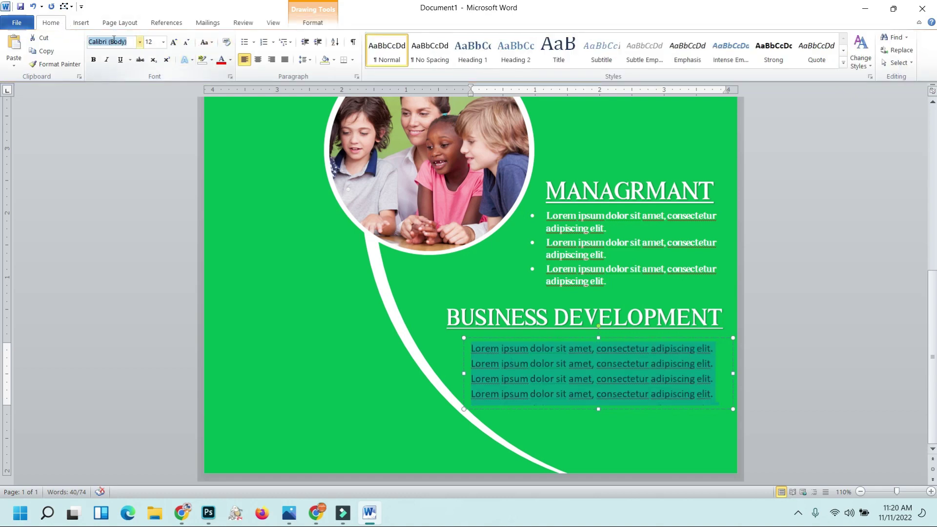
type("Times New Norn")
key("Return")
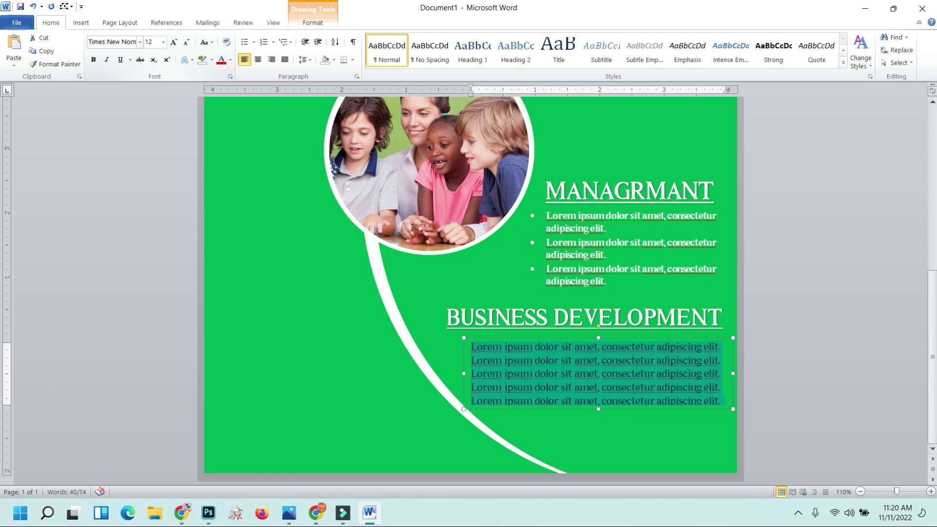
left_click(93, 59)
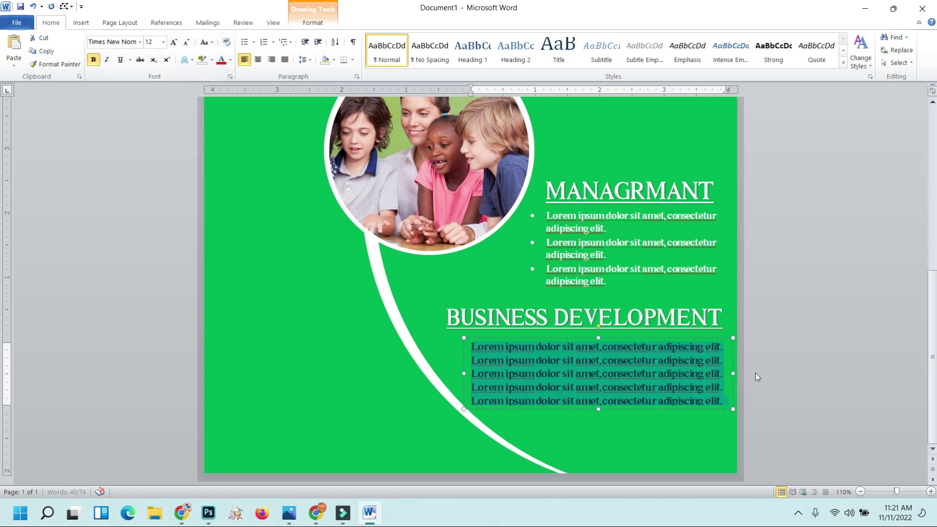
- Enlarge the text box slightly and colour the body text white
left_click_drag(732, 373, 736, 374)
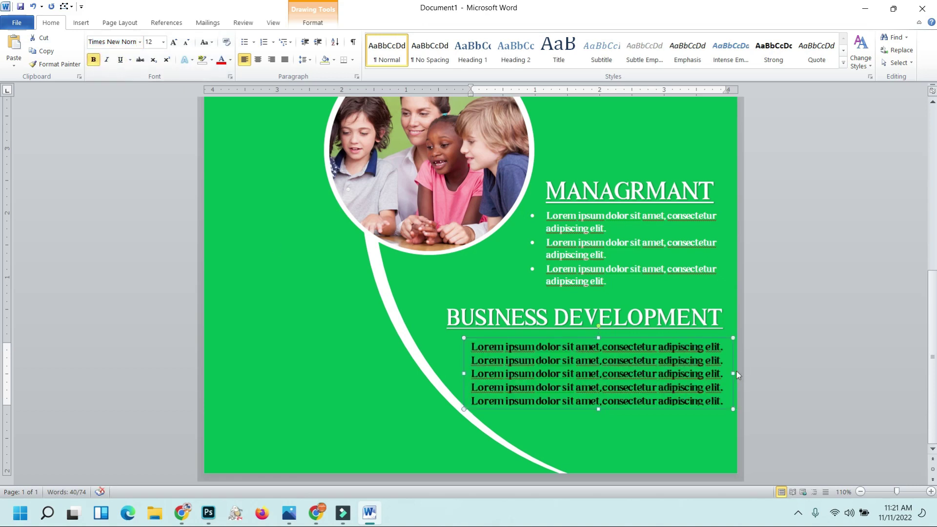
left_click_drag(600, 409, 600, 417)
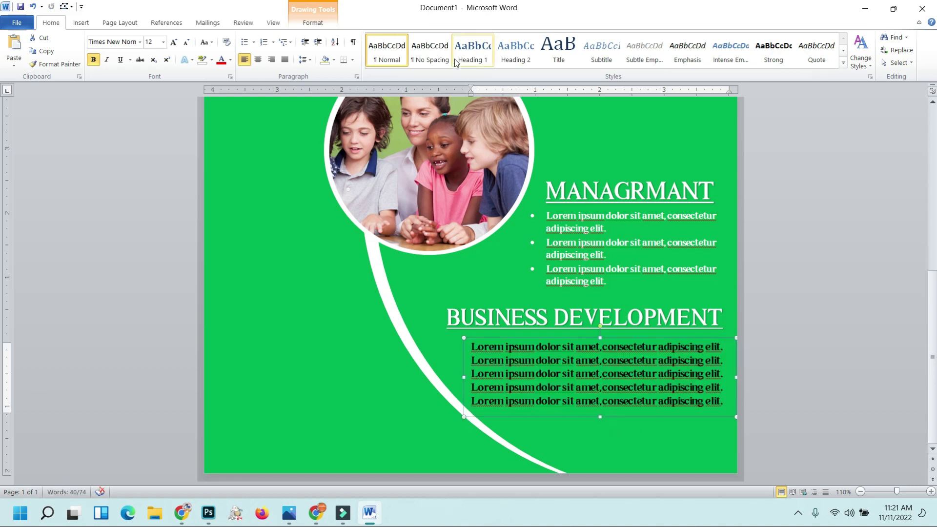
left_click(322, 23)
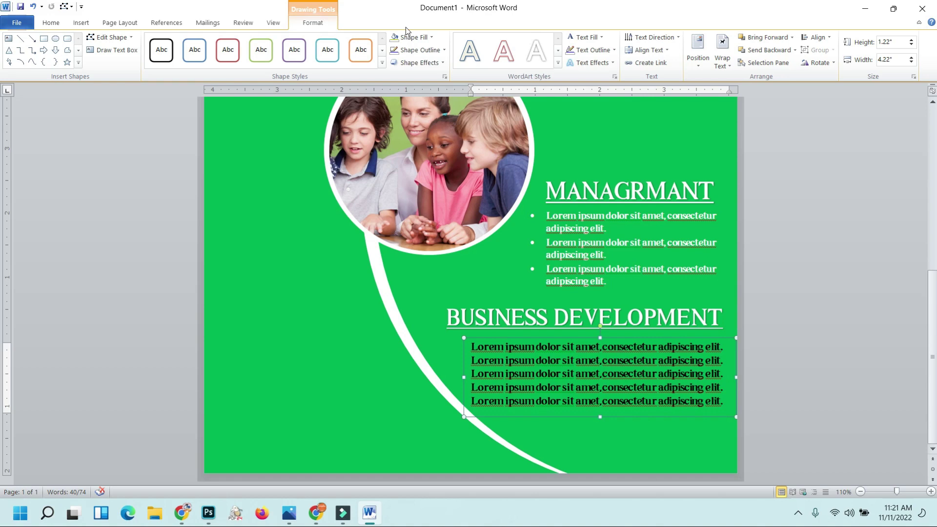
left_click(578, 38)
left_click(444, 293)
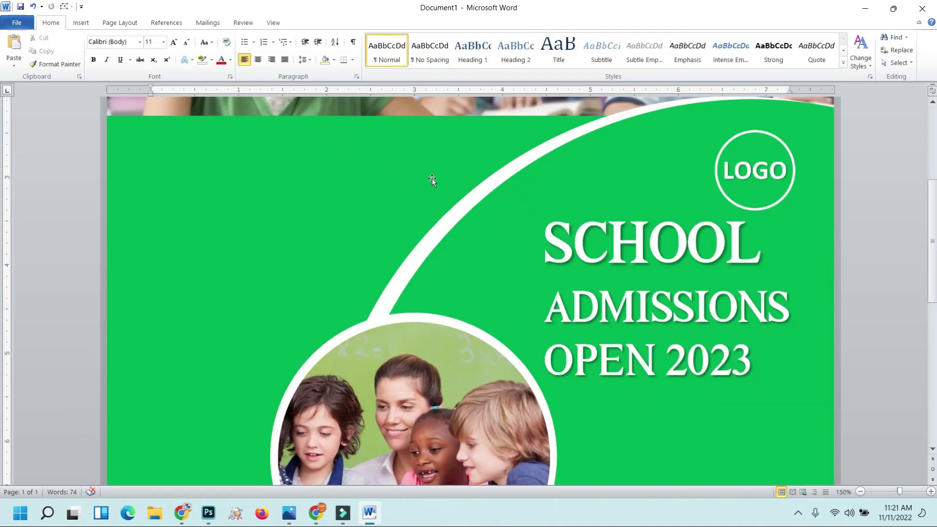
- Duplicate the SCHOOL ADMISSIONS box, move it top-left, and resize it to 3.67 inches wide
left_click(558, 230)
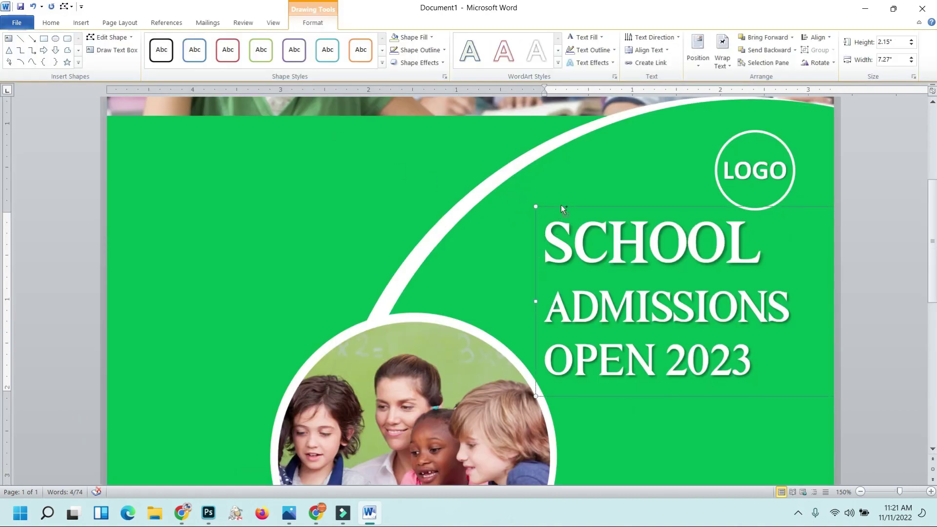
key("ctrl+d")
left_click_drag(563, 223, 119, 124)
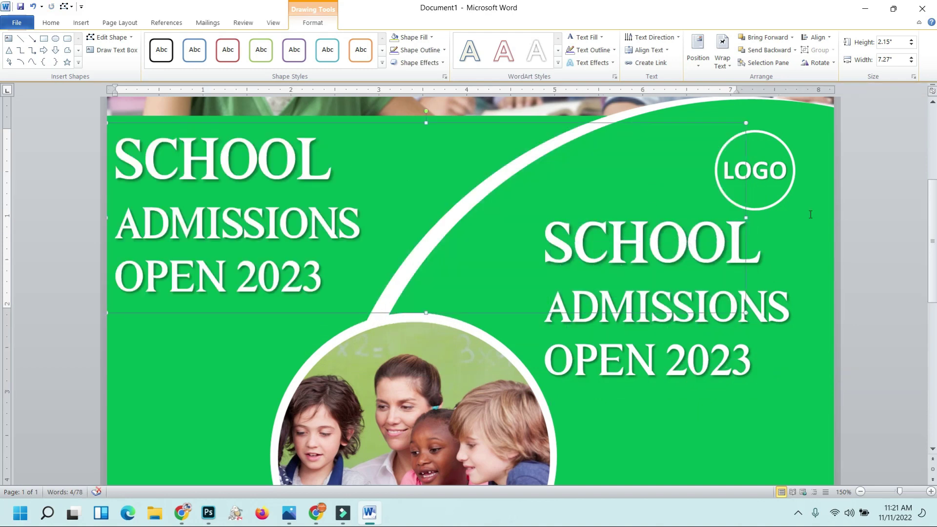
left_click_drag(745, 217, 429, 180)
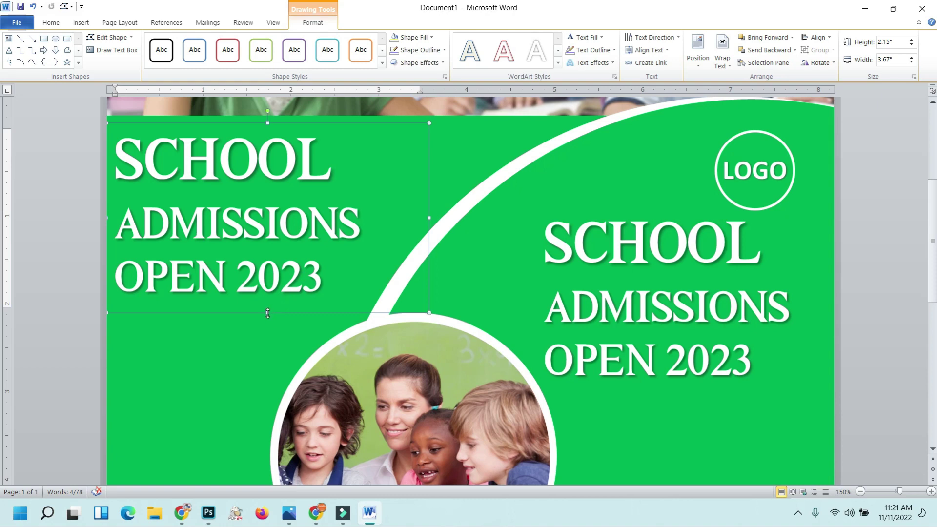
left_click_drag(268, 313, 268, 253)
- Replace the copy's text with the 'WE ARE BEST BUSINESS TEMPLATE' heading
left_click_drag(121, 143, 383, 234)
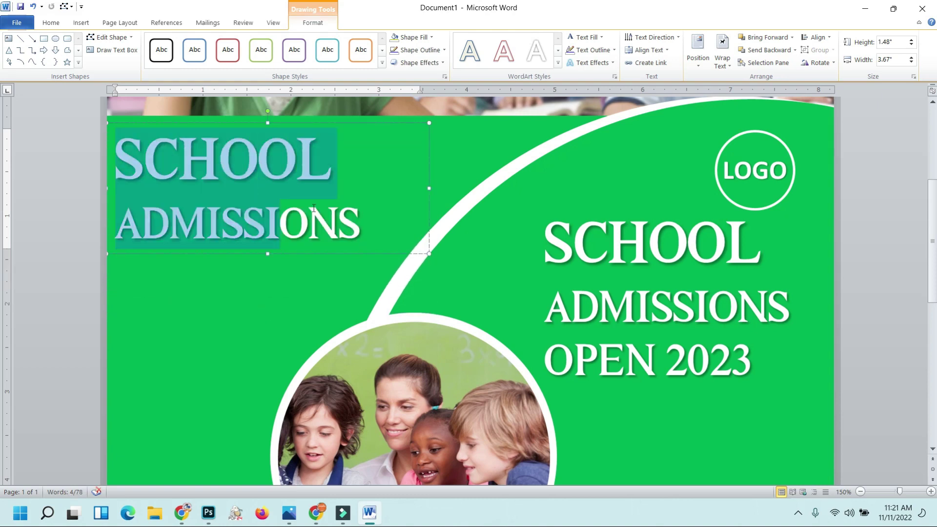
key("BackSpace")
type("WE ARE")
key("Return")
type("BEST")
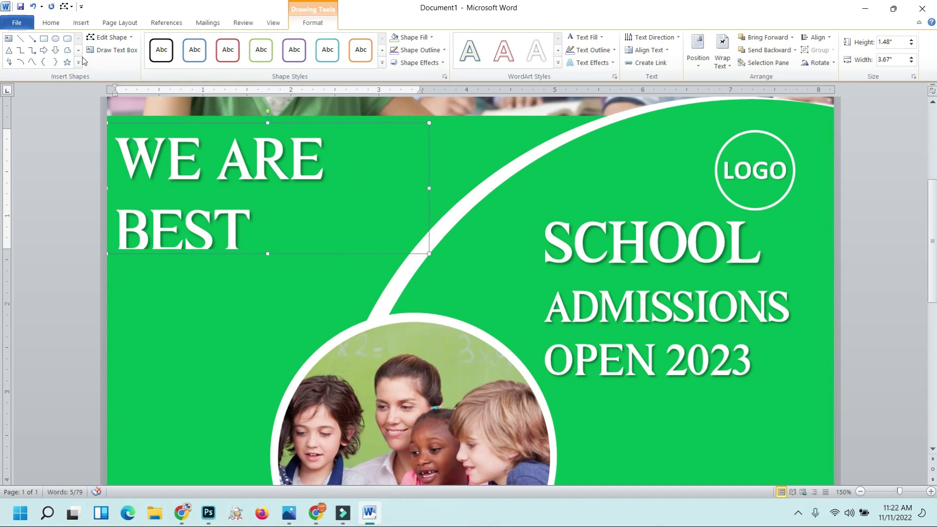
- Shrink the heading to size 28, nudge it right, and adjust its width
left_click(50, 22)
left_click(185, 43)
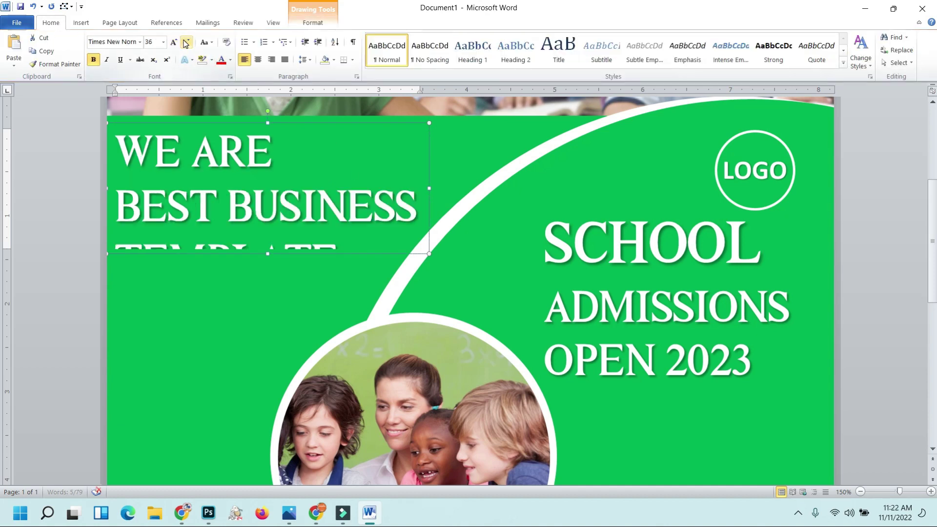
left_click(186, 43)
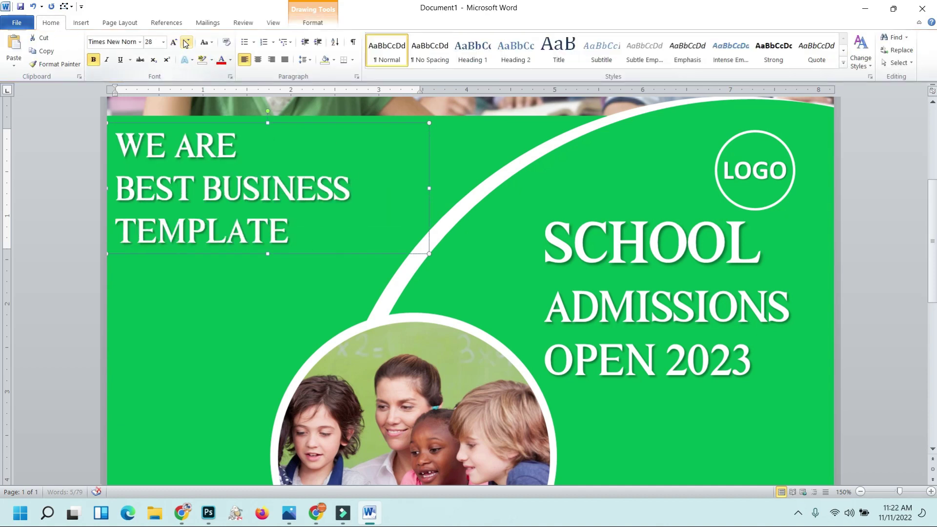
key("Right")
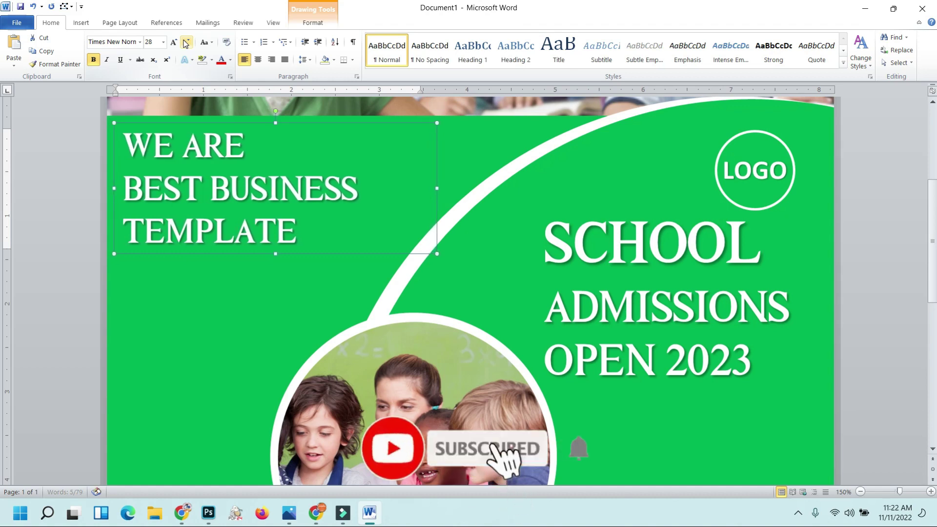
key("Right")
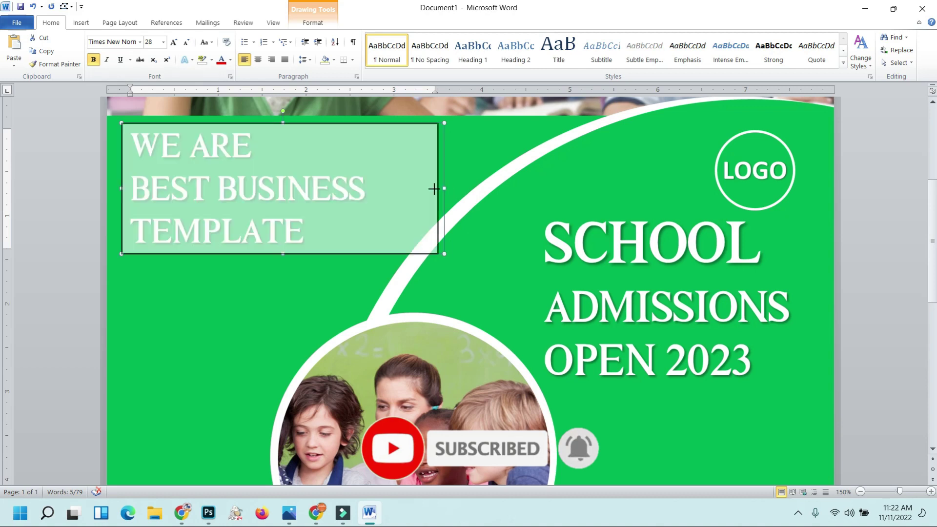
left_click_drag(446, 188, 397, 188)
left_click(69, 340)
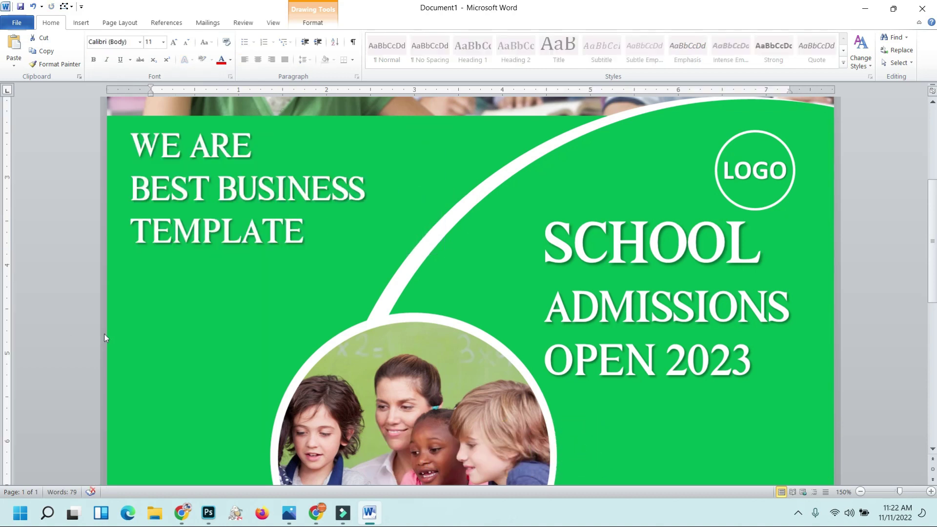
scroll(104, 334, "down", 4)
scroll(137, 331, "up", 3)
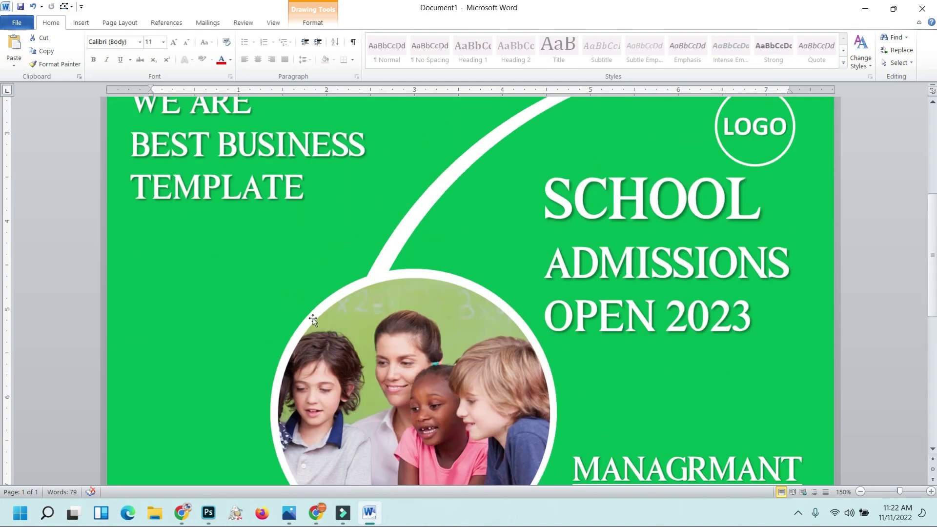
- Duplicate the MANAGRMANT heading box and move the copy left, next to the children's photo
left_click(612, 453)
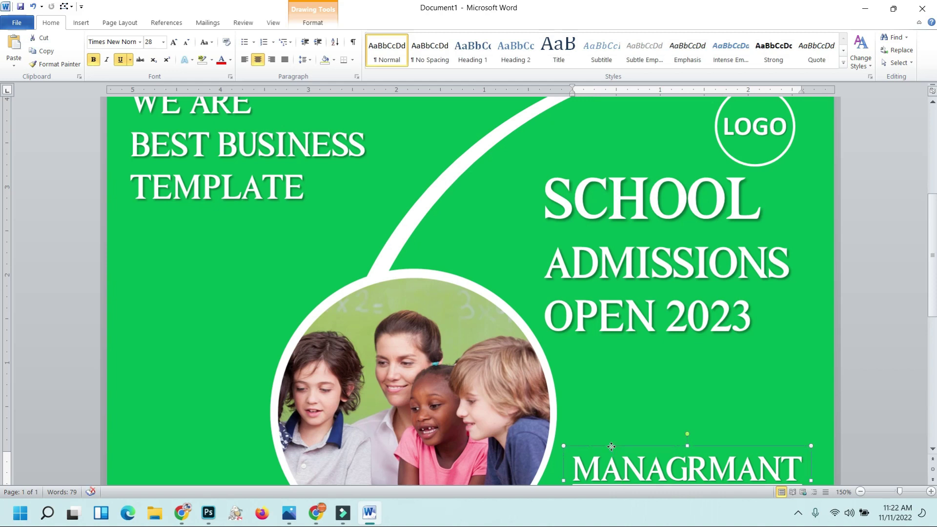
right_click(611, 447)
left_click(632, 257)
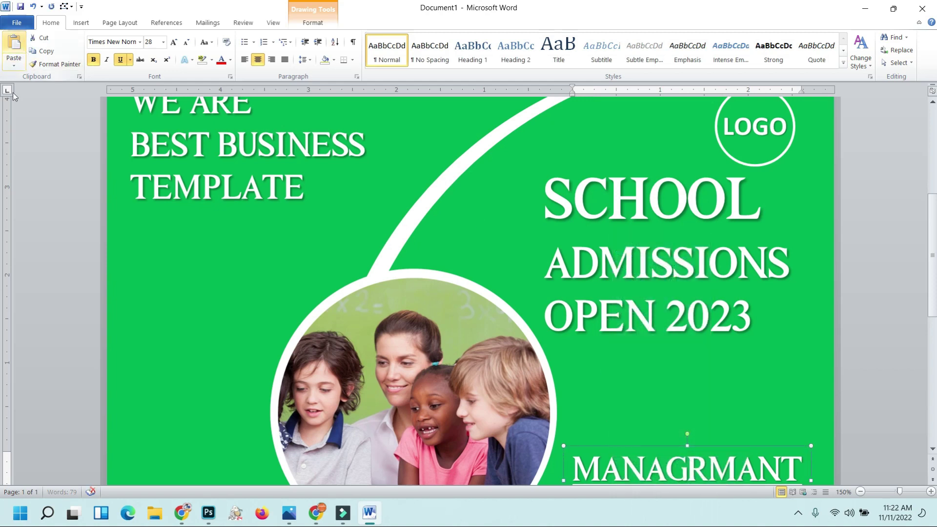
key("ctrl+v")
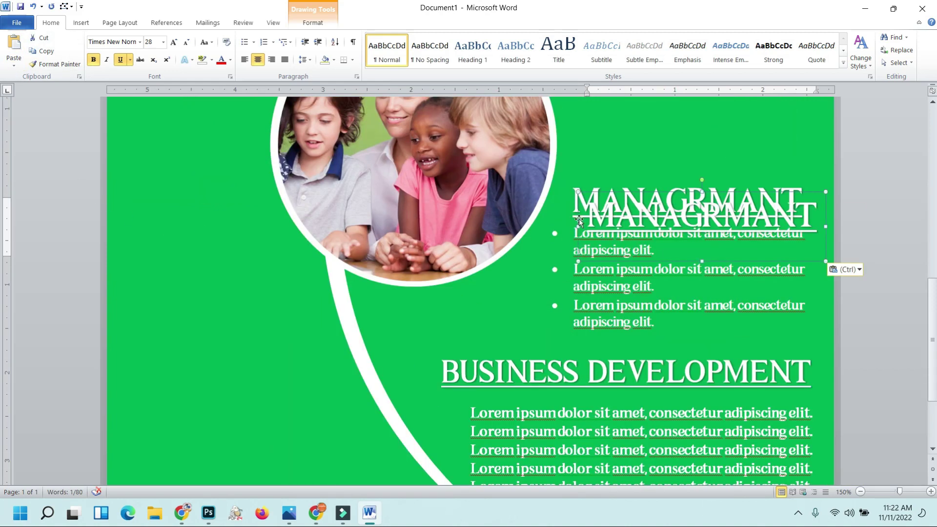
left_click_drag(579, 218, 108, 263)
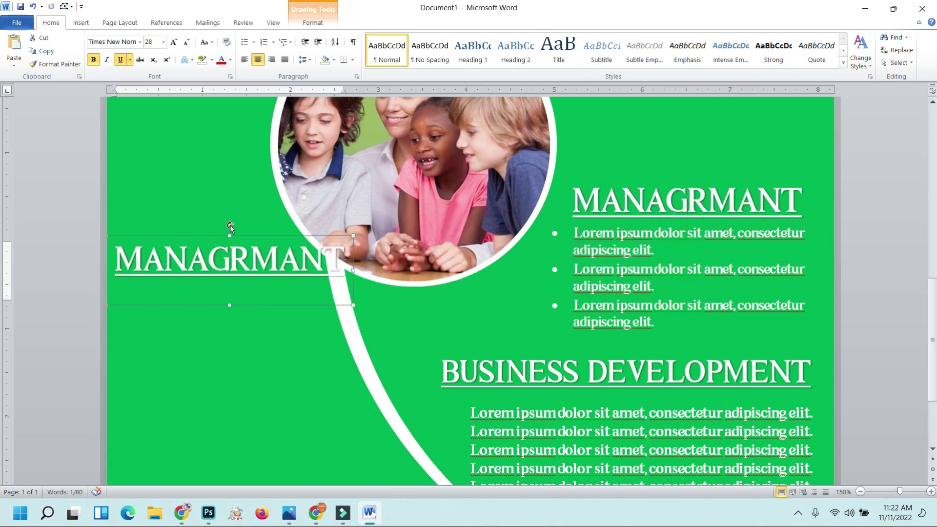
- Rotate the duplicate box 90° right and place it vertically beside the photo
left_click_drag(230, 227, 276, 276)
key("ctrl+z")
left_click(315, 23)
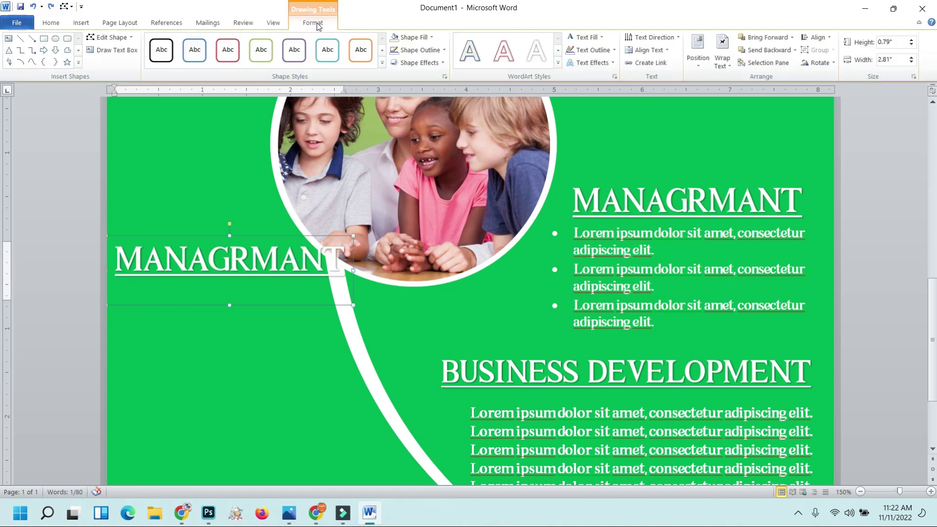
left_click(814, 63)
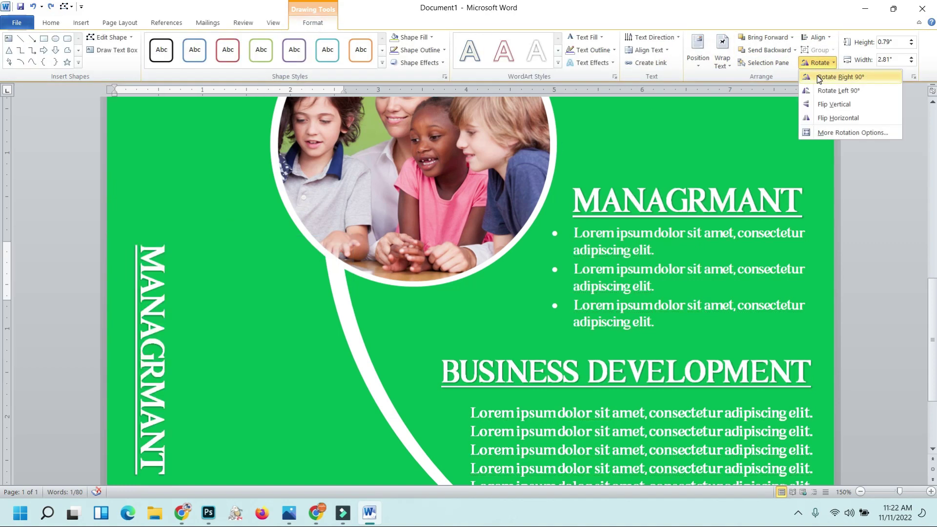
left_click(816, 77)
left_click_drag(158, 238, 220, 146)
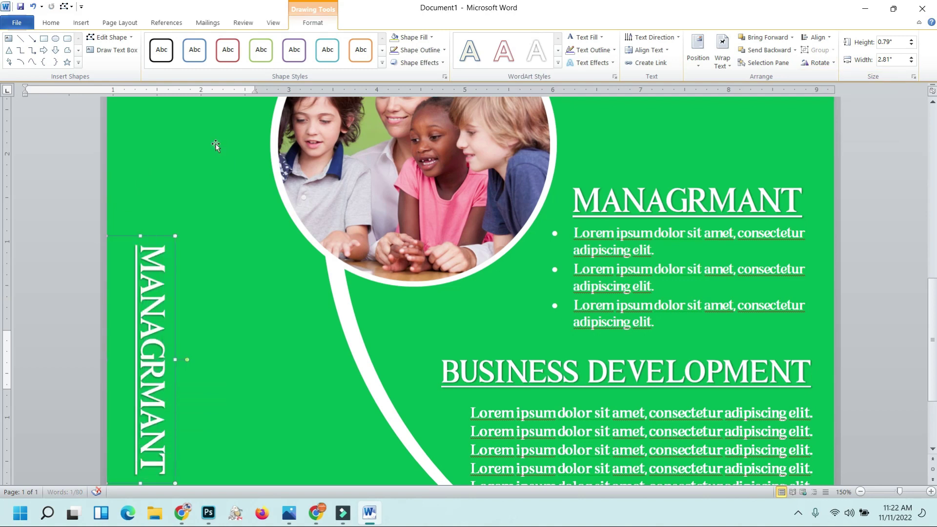
scroll(225, 213, "up", 3)
left_click_drag(208, 318, 231, 174)
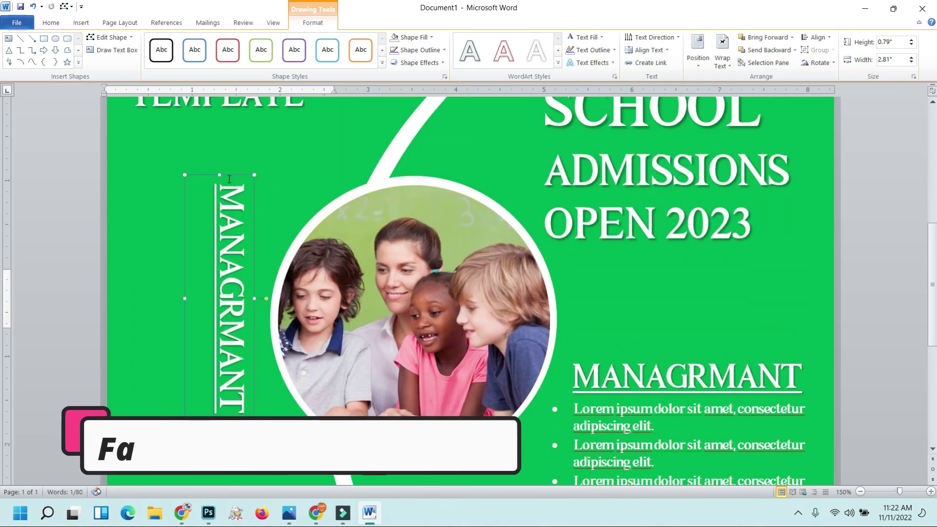
- Replace the vertical box's text with '50% OFF' and remove its underline
left_click_drag(266, 299, 221, 225)
double_click(170, 294)
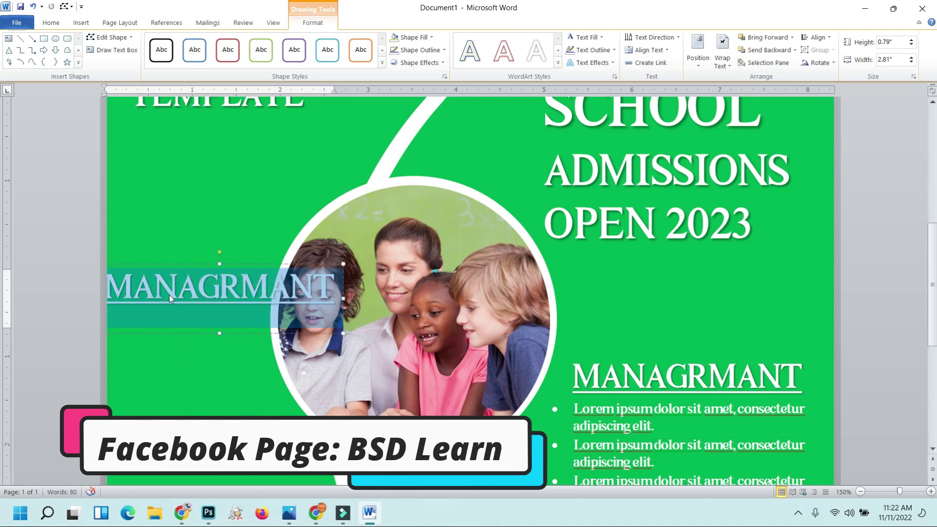
type("50% OFF")
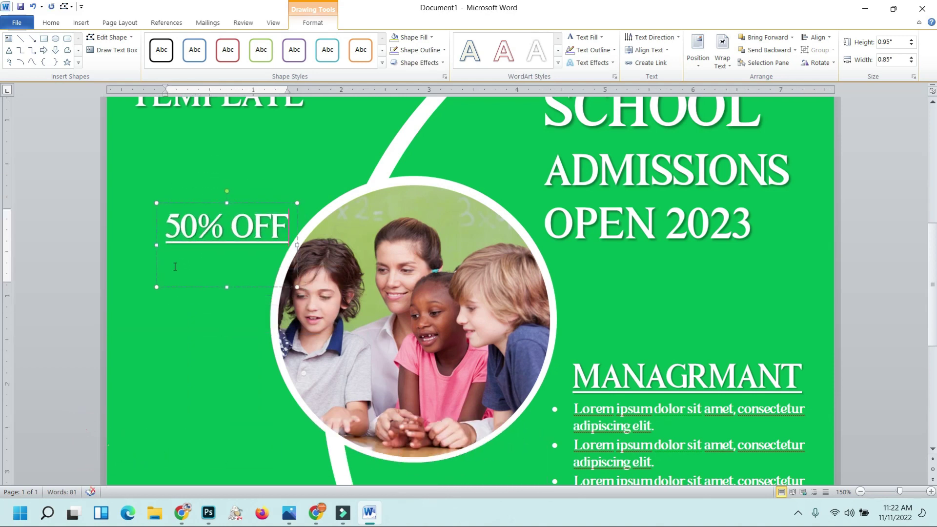
key("Escape")
left_click(50, 22)
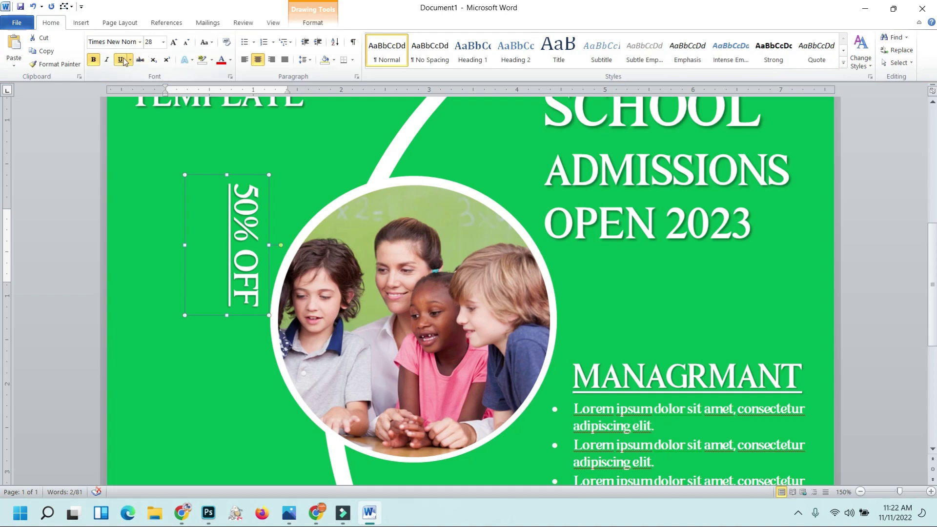
left_click(124, 60)
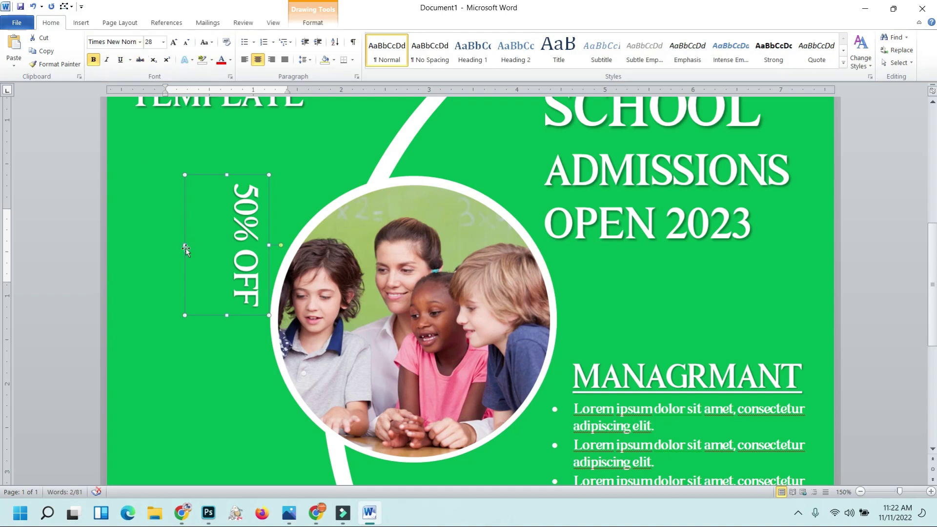
- Insert a new WordArt box and move it to the flyer's lower left
scroll(229, 337, "down", 2)
scroll(230, 339, "down", 5)
scroll(230, 338, "down", 8, "ctrl")
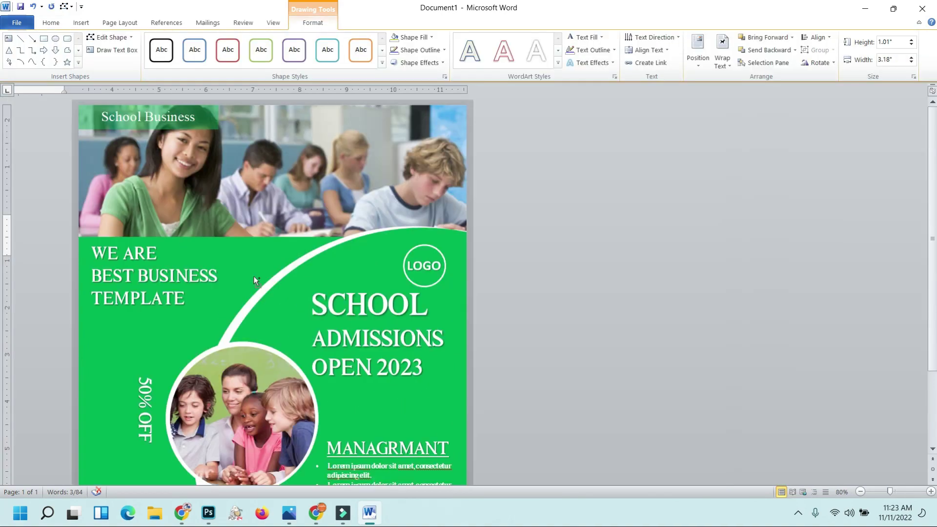
scroll(318, 277, "down", 1, "ctrl")
scroll(405, 276, "down", 1, "ctrl")
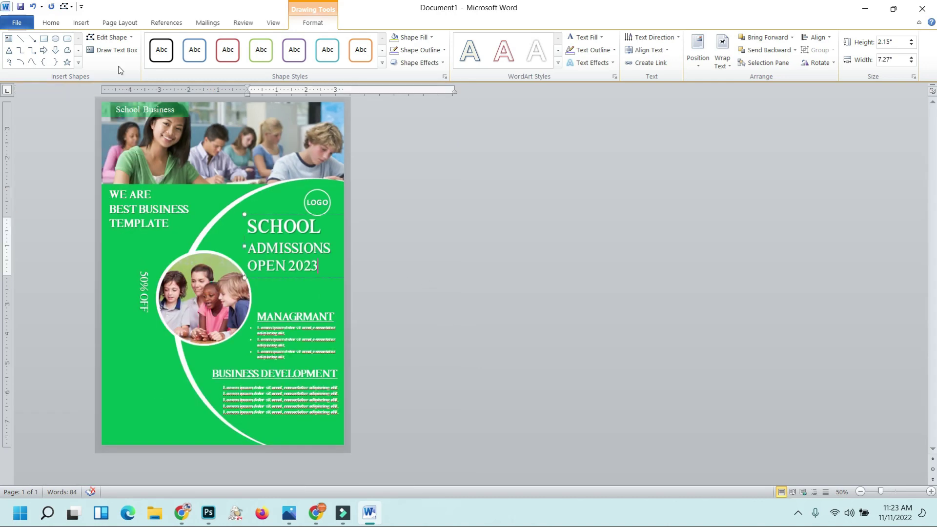
left_click(48, 23)
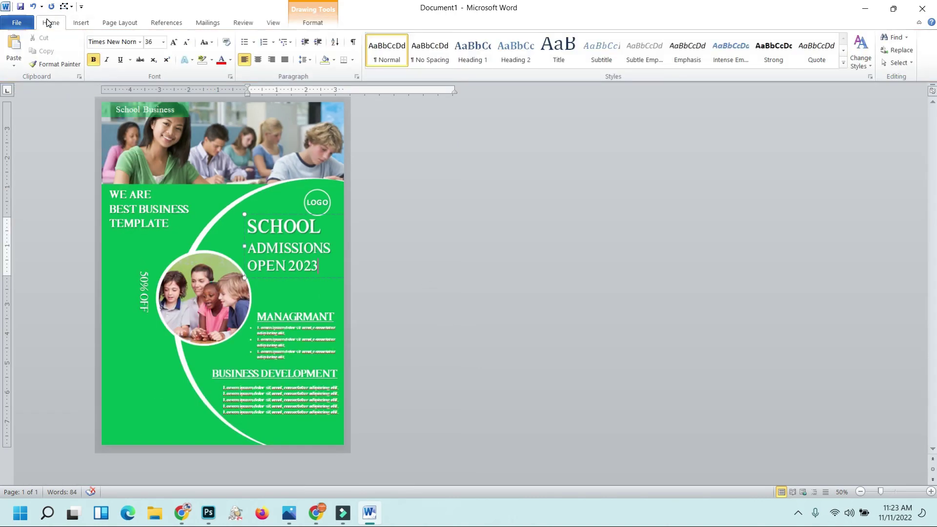
left_click(81, 22)
left_click(529, 49)
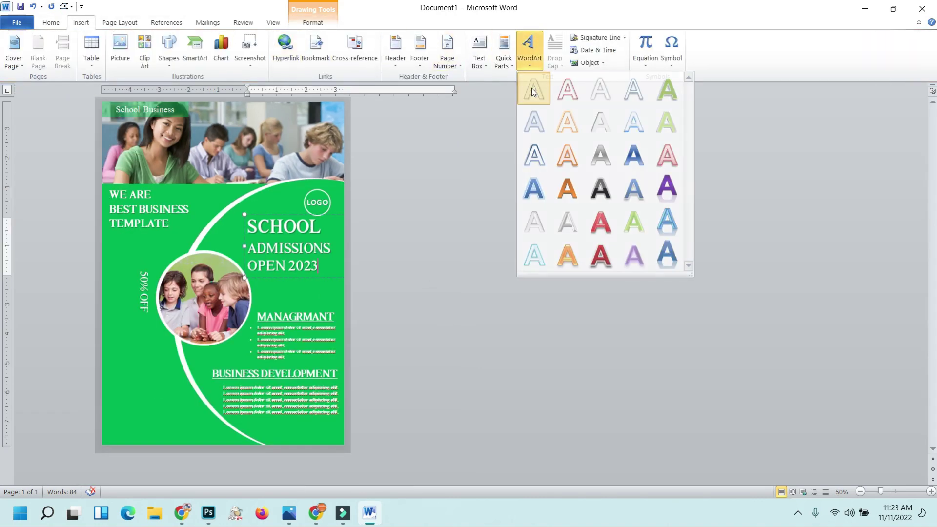
left_click(534, 91)
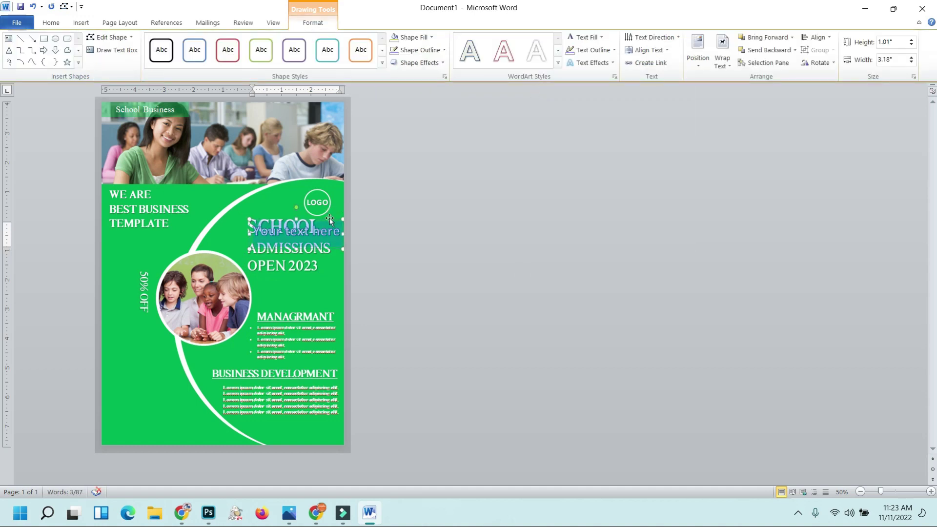
left_click_drag(330, 219, 189, 388)
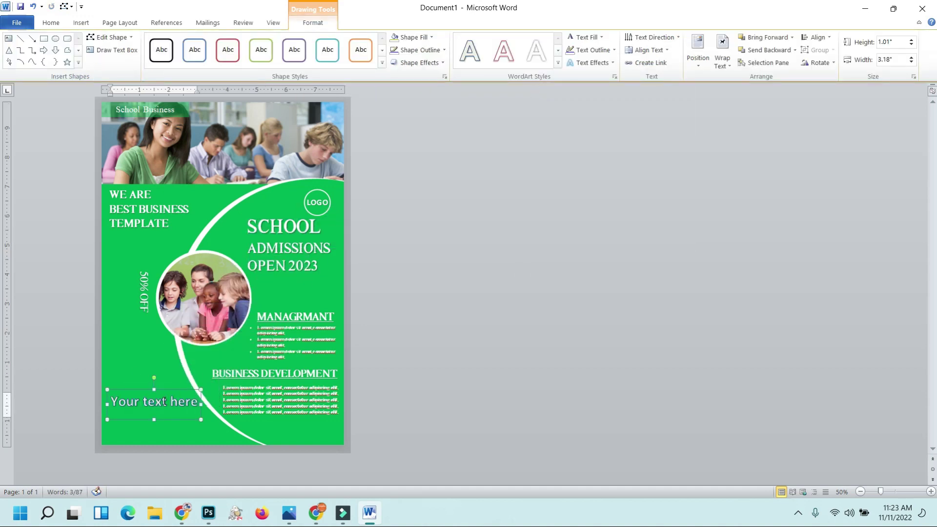
- Replace the WordArt text with 'Contacts us,' followed by the address line
left_click_drag(114, 403, 201, 403)
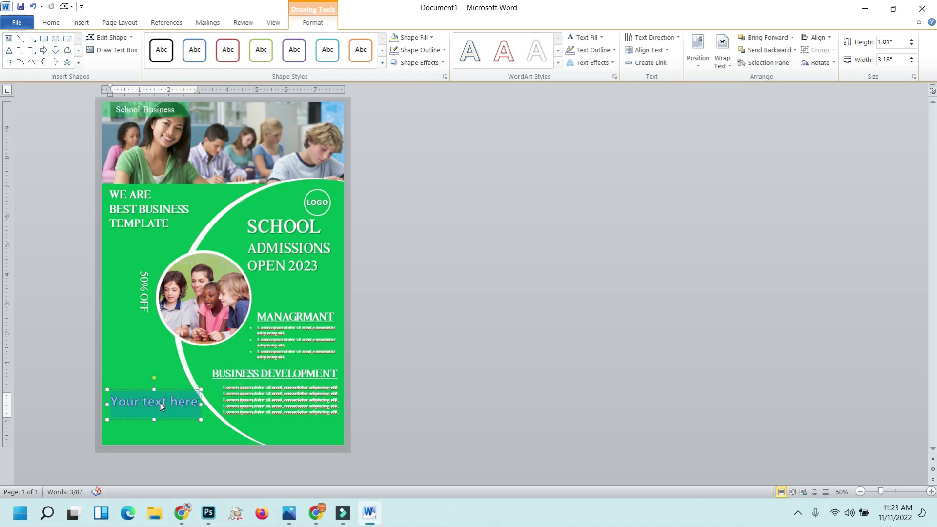
scroll(163, 407, "up", 8)
type("Conta")
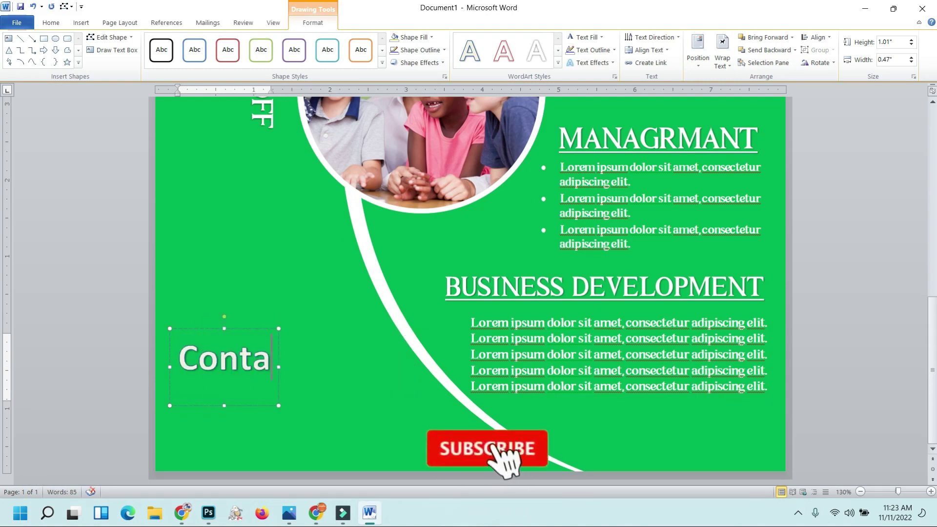
type("cts us,")
key("Return")
type("333, Jhapa")
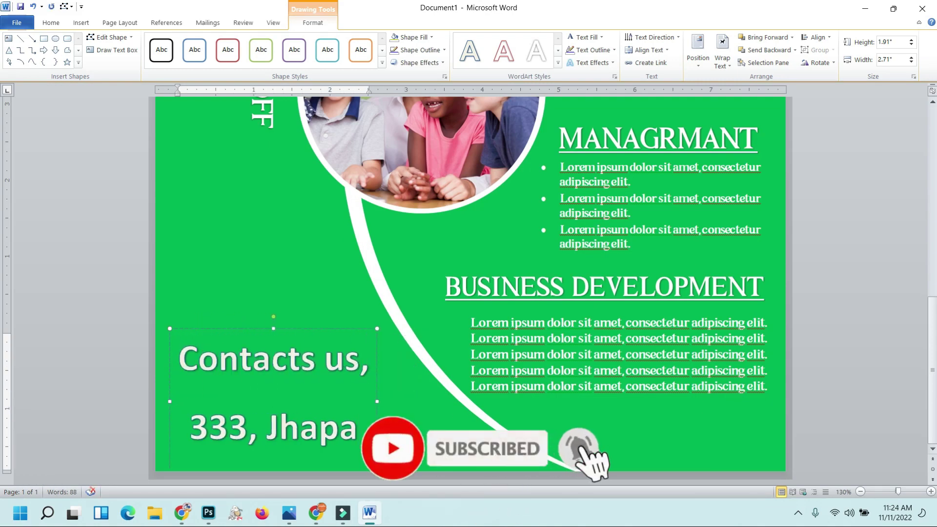
type(",4466")
key("ctrl+a")
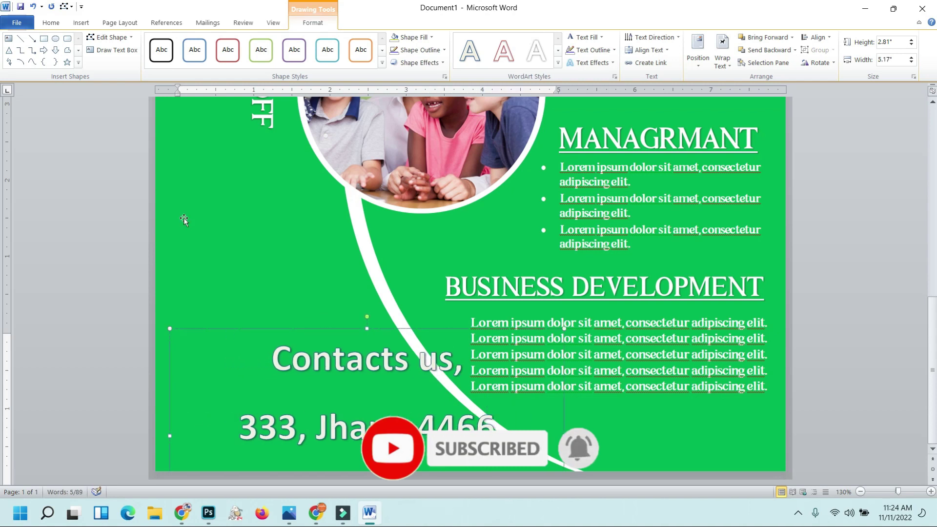
- Left-align the contact text at 26 pt, remove space after paragraphs, and move it lower
left_click(51, 23)
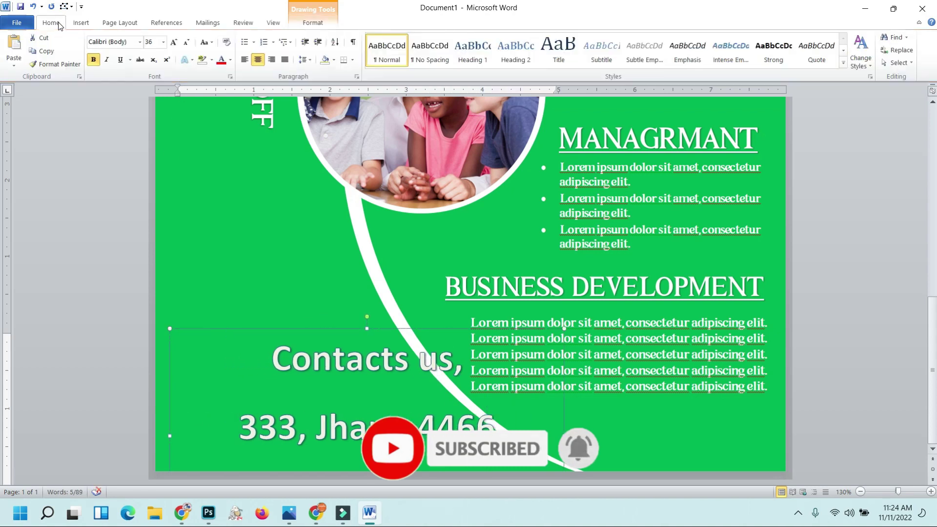
left_click(250, 62)
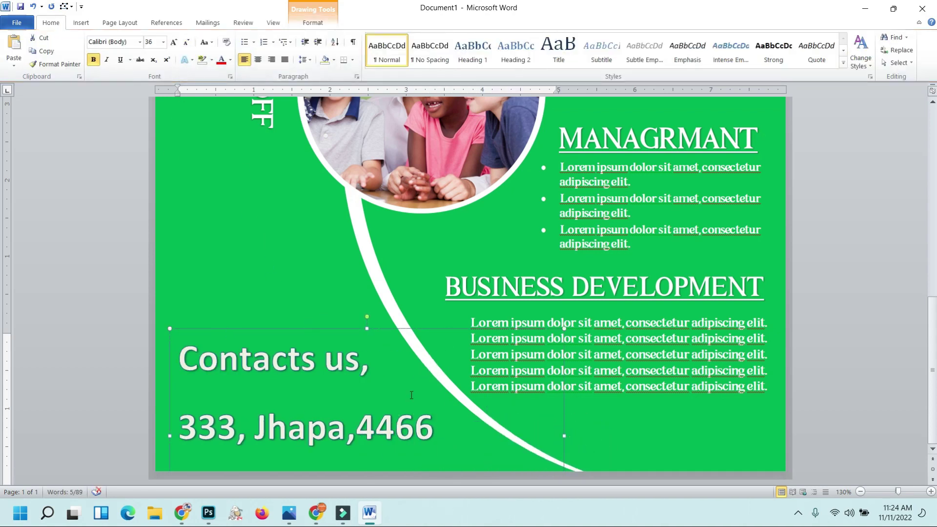
left_click(188, 43)
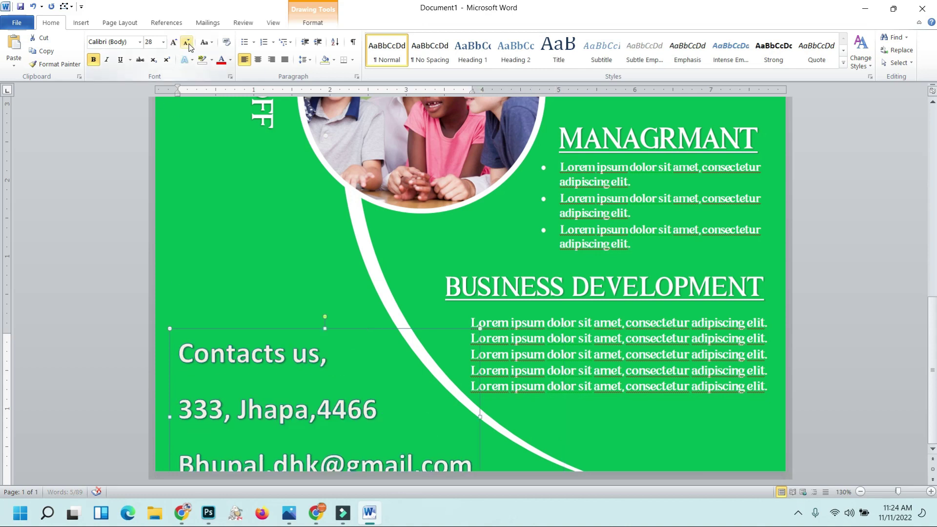
left_click(304, 60)
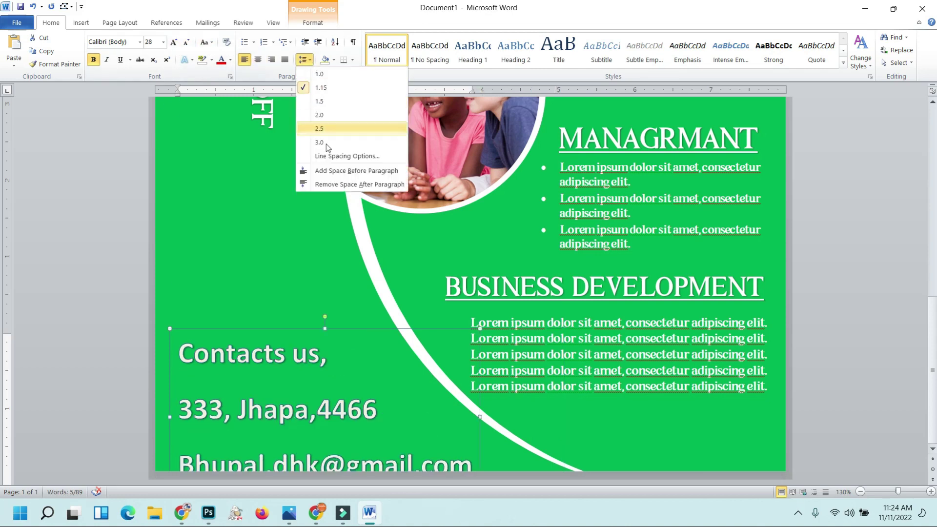
left_click(331, 181)
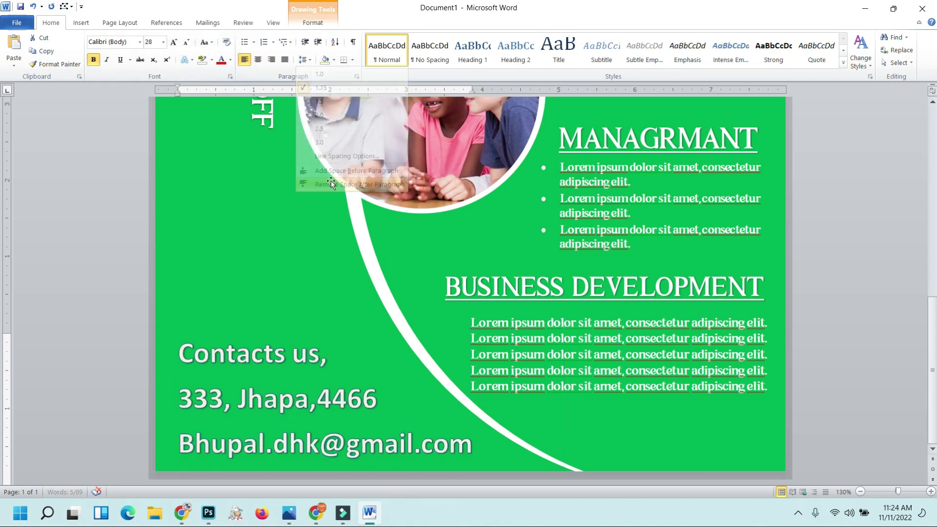
left_click(309, 59)
left_click(309, 110)
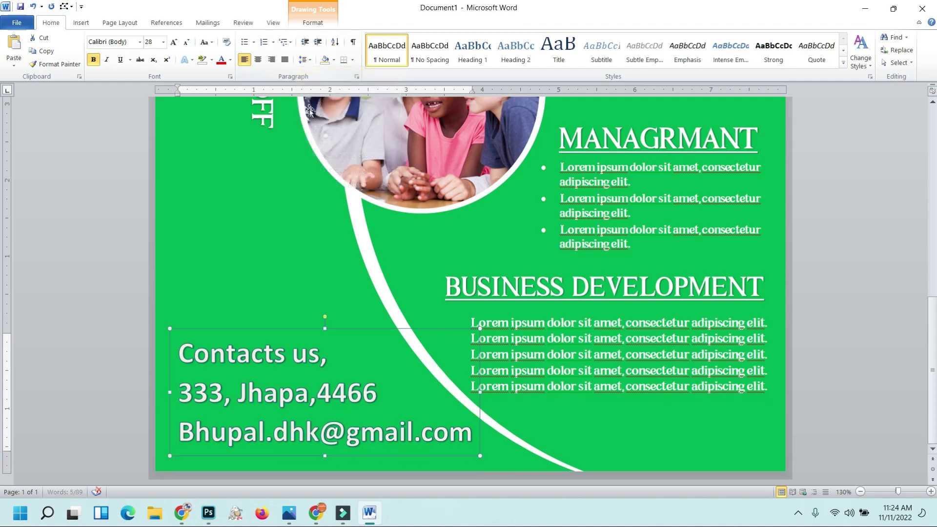
left_click(187, 43)
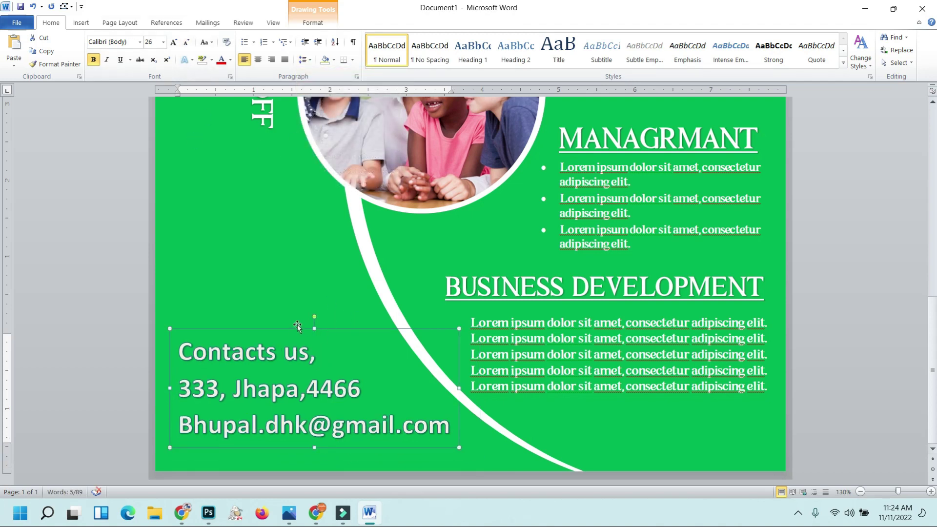
left_click_drag(288, 329, 284, 354)
left_click(326, 25)
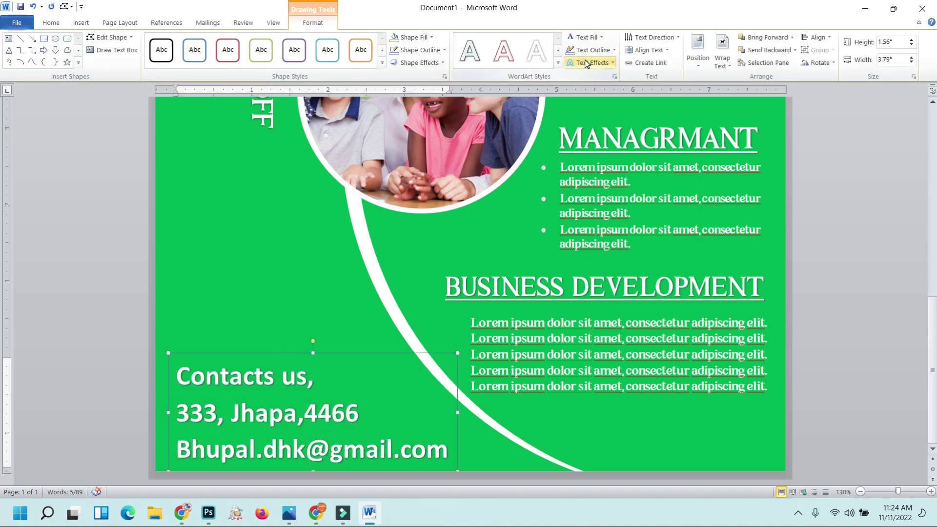
- Set the contact text to Arial and shrink it to 20 pt
left_click(49, 23)
left_click(131, 41)
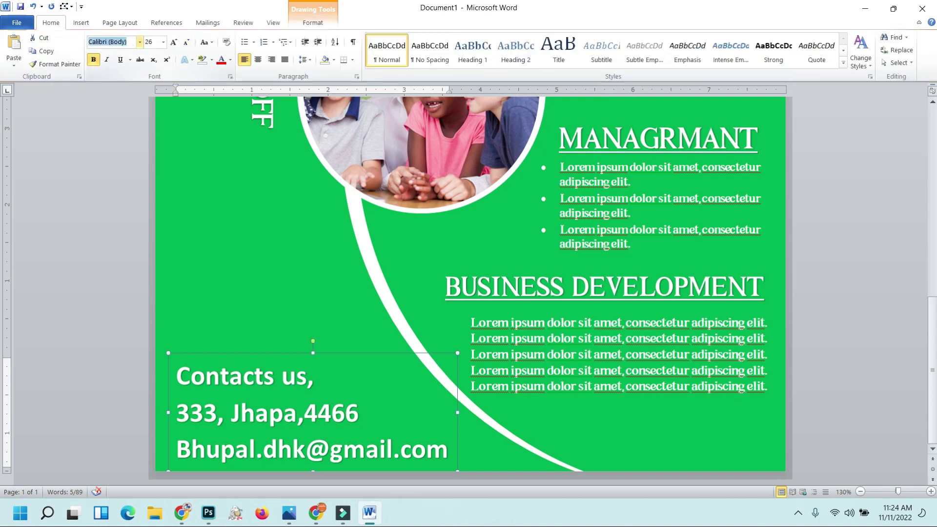
type("Arial")
key("Return")
left_click(186, 42)
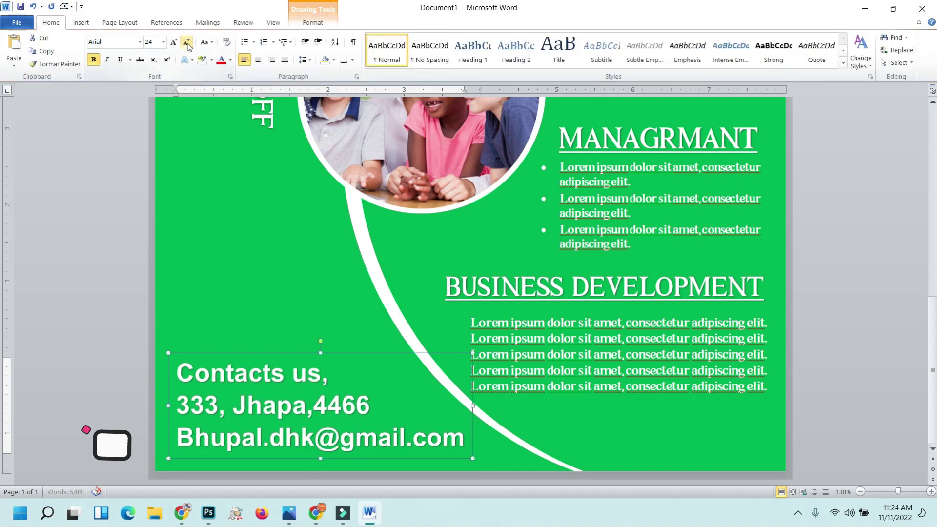
left_click(187, 42)
left_click(186, 42)
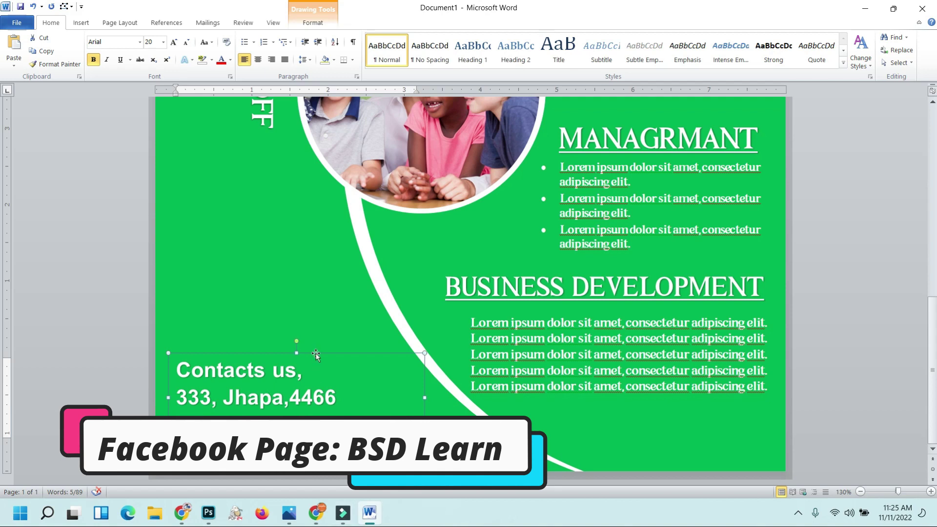
scroll(316, 356, "up", 3)
- Enlarge the vertical 50% OFF label to 48 pt and nudge it slightly left
left_click(264, 195)
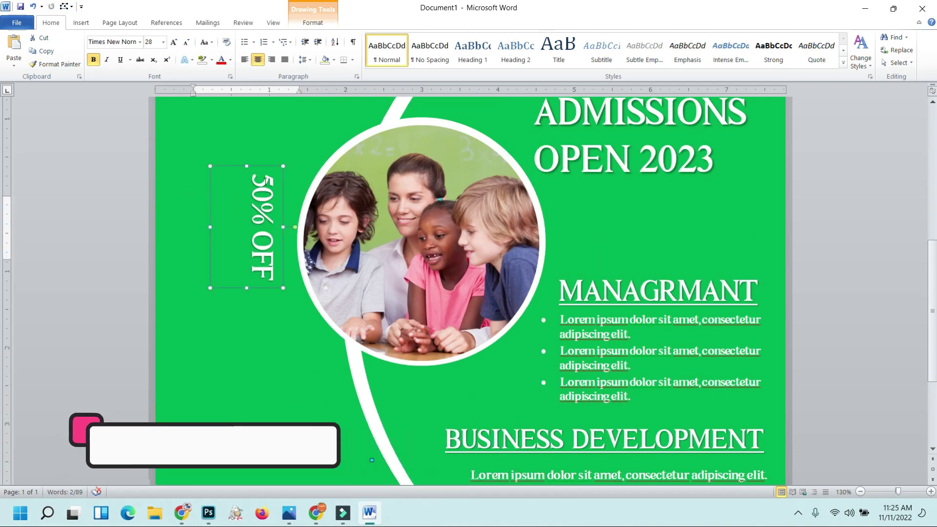
left_click(174, 42)
left_click(174, 42)
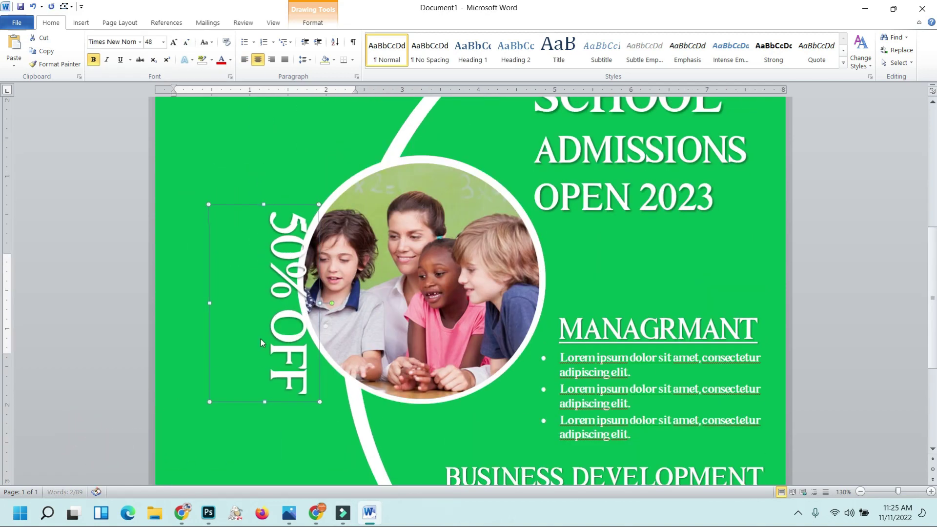
key("Left")
key("Left")
key("Left")
key("Left")
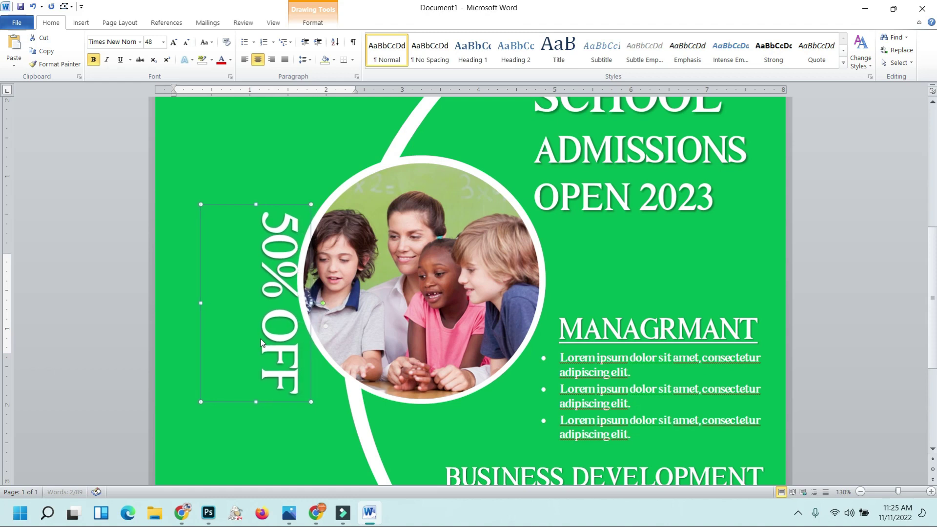
key("Left")
key("Left")
key("Left")
key("Left")
key("Left")
key("Left")
key("Left")
key("Left")
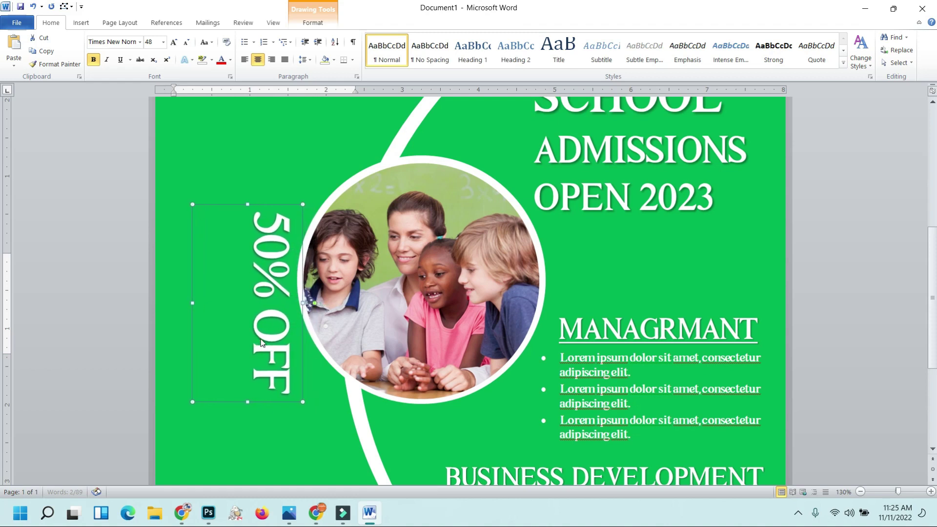
key("Left")
key("Left")
key("Left")
key("Left")
key("Left")
key("Left")
key("Left")
key("Left")
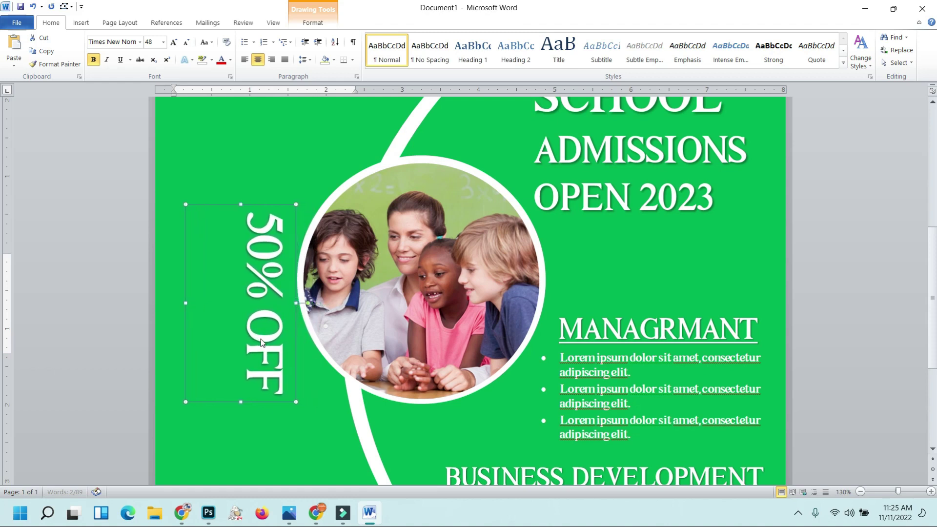
key("Left")
- Save the finished flyer in Documents under the name TEMP
scroll(850, 254, "down", 3, "ctrl")
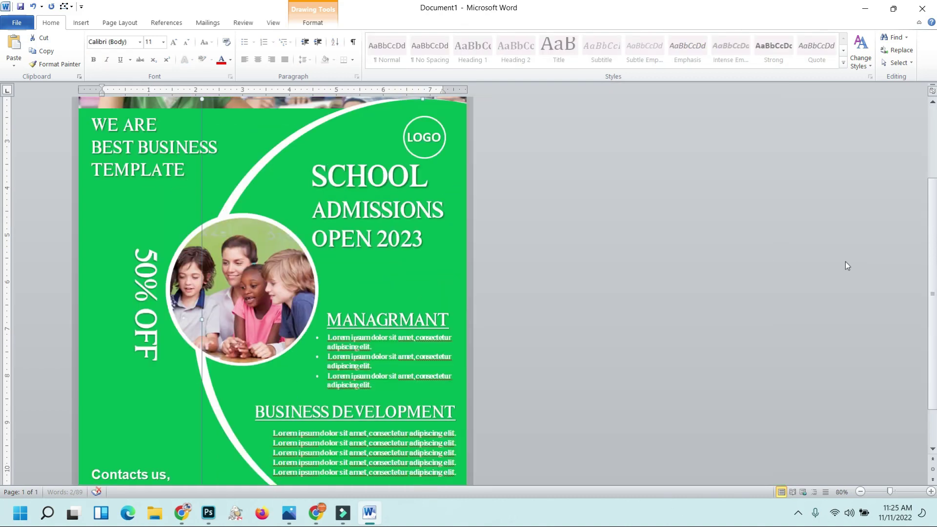
scroll(628, 299, "down", 2, "ctrl")
scroll(629, 299, "down", 1, "ctrl")
scroll(629, 300, "down", 2, "ctrl")
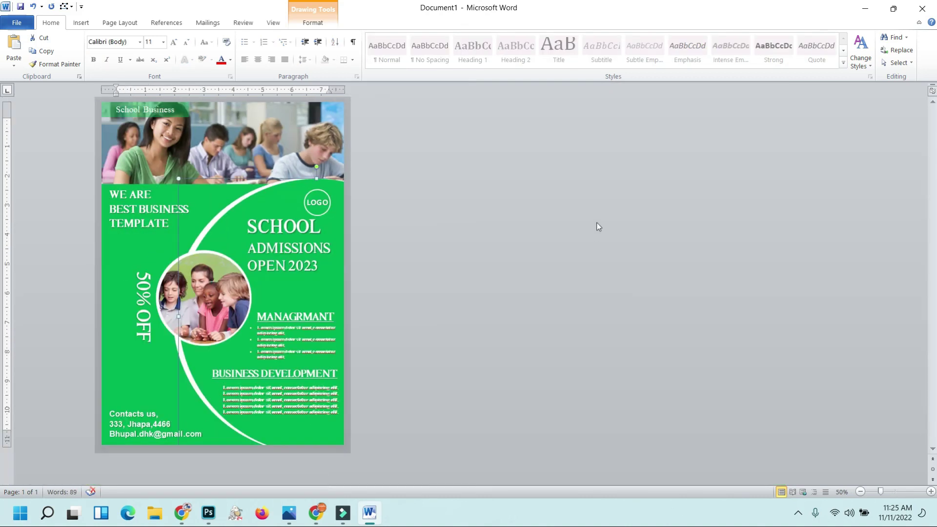
left_click(465, 127)
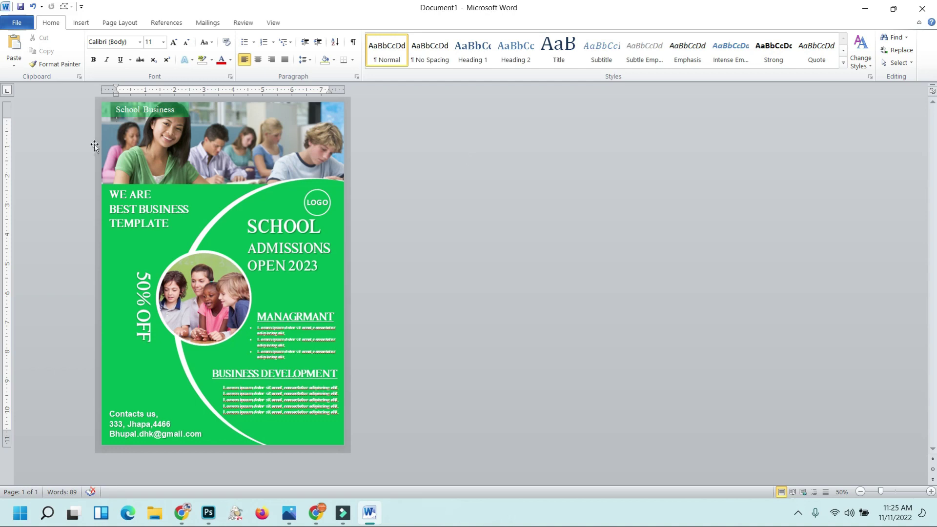
left_click(19, 22)
left_click(22, 55)
type("TEMP")
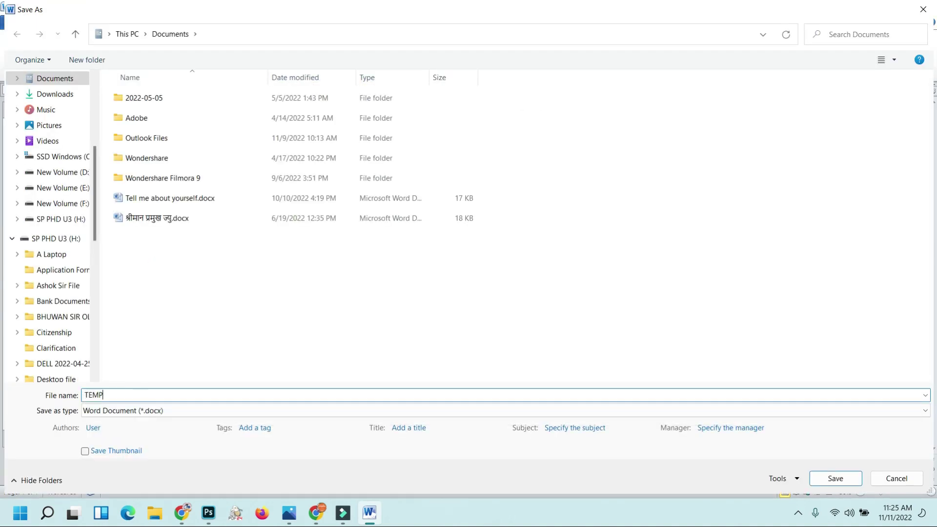
type("LATE")
key("Tab")
key("p")
key("Return")
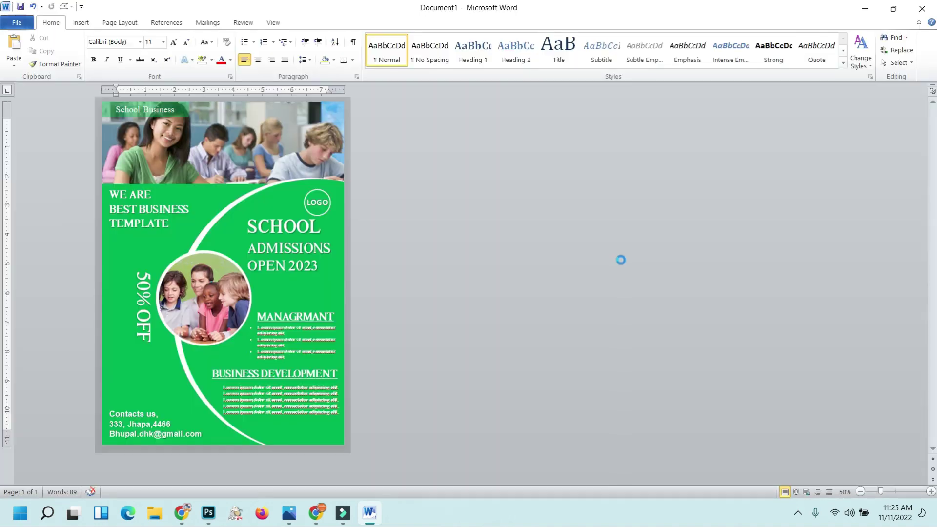